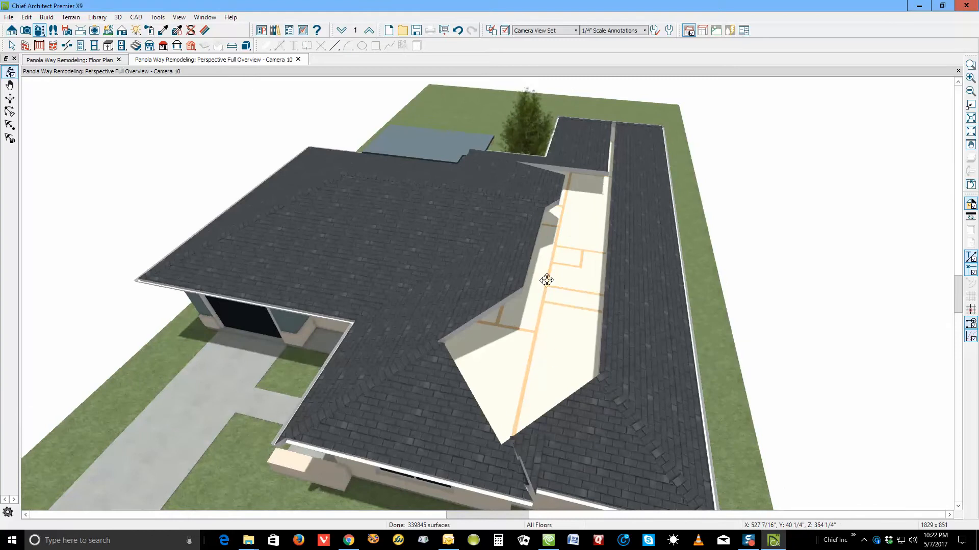
Join the long outer roof plane to the facing roof plane of the rear wing along their ridge
scroll(578, 192, up, 2)
drag(579, 196, 358, 226)
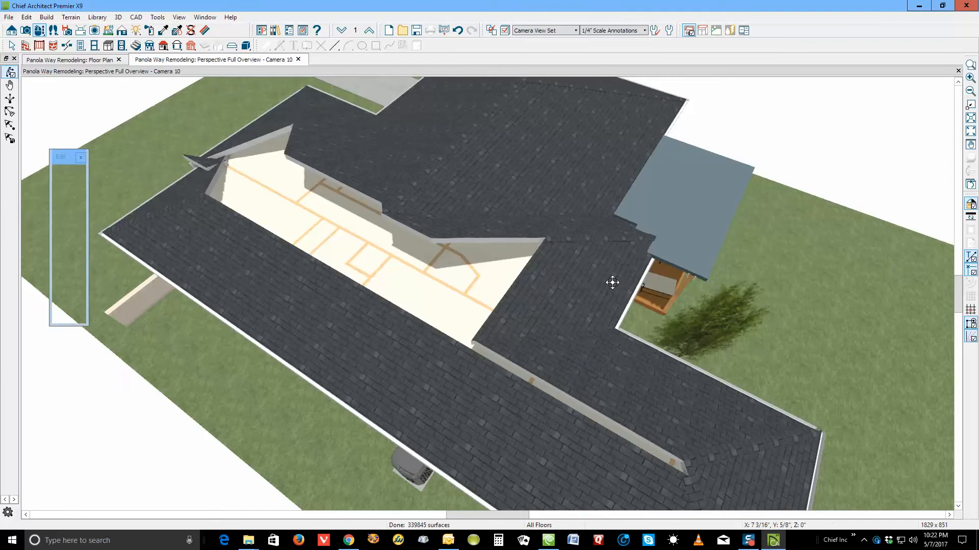
right_click(613, 284)
click(653, 289)
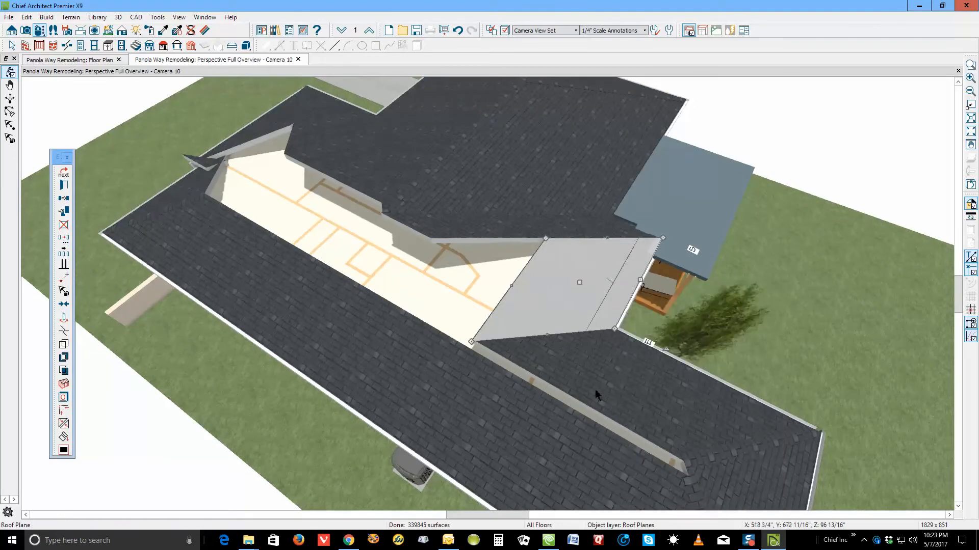
right_click(576, 420)
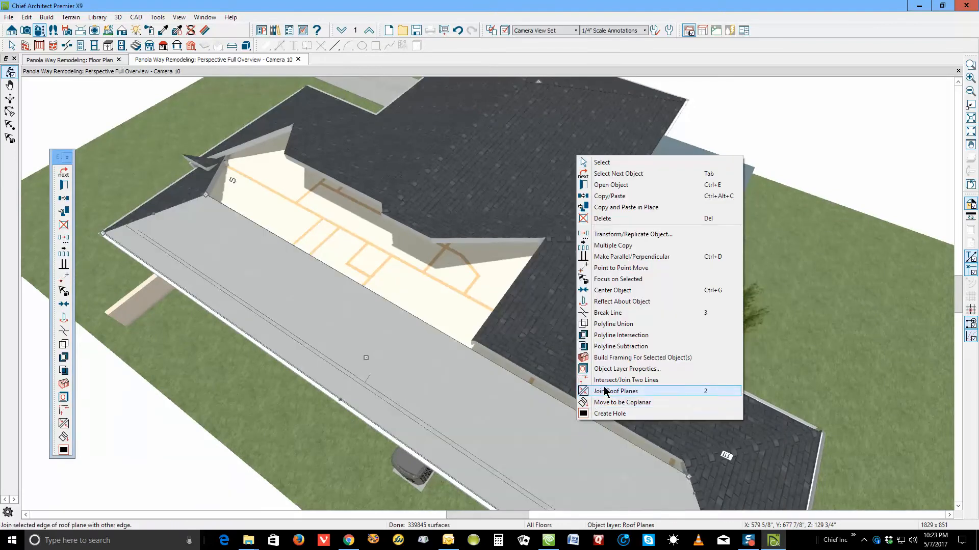
click(605, 391)
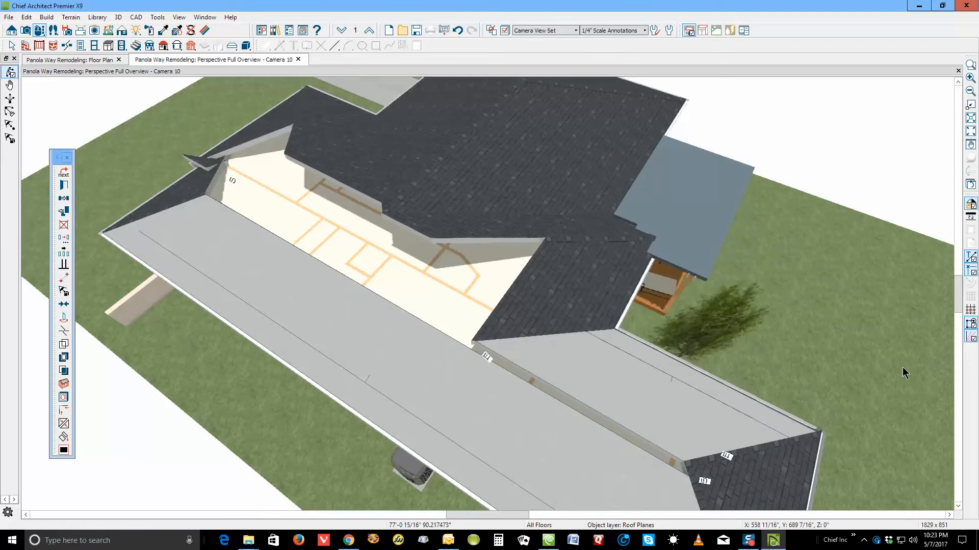
click(740, 452)
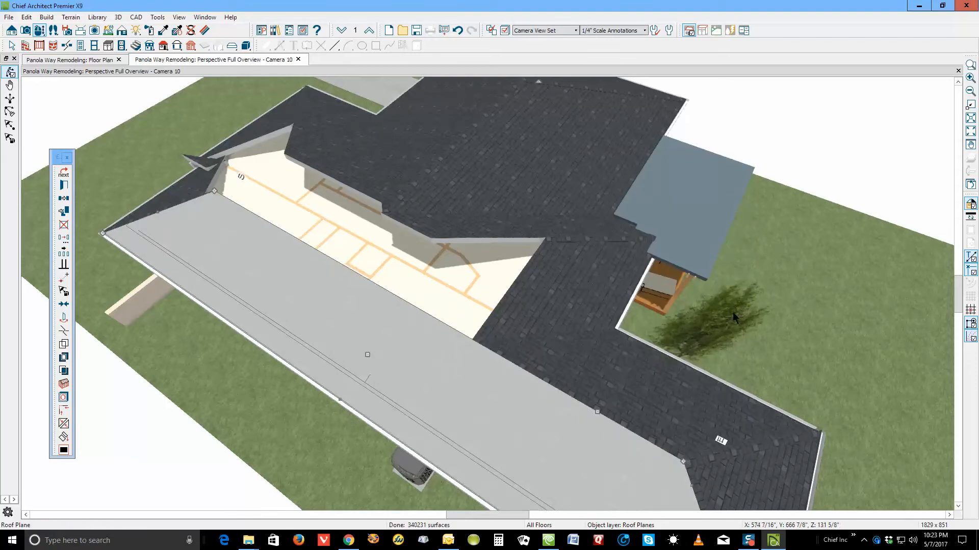
click(842, 116)
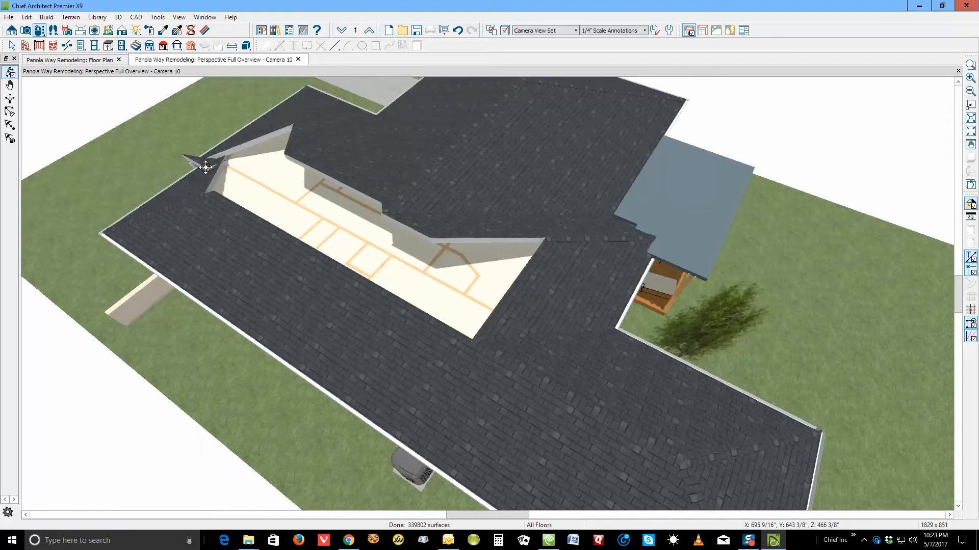
Delete the small stray roof plane sticking out at the front end of the roof opening
scroll(205, 162, up, 3)
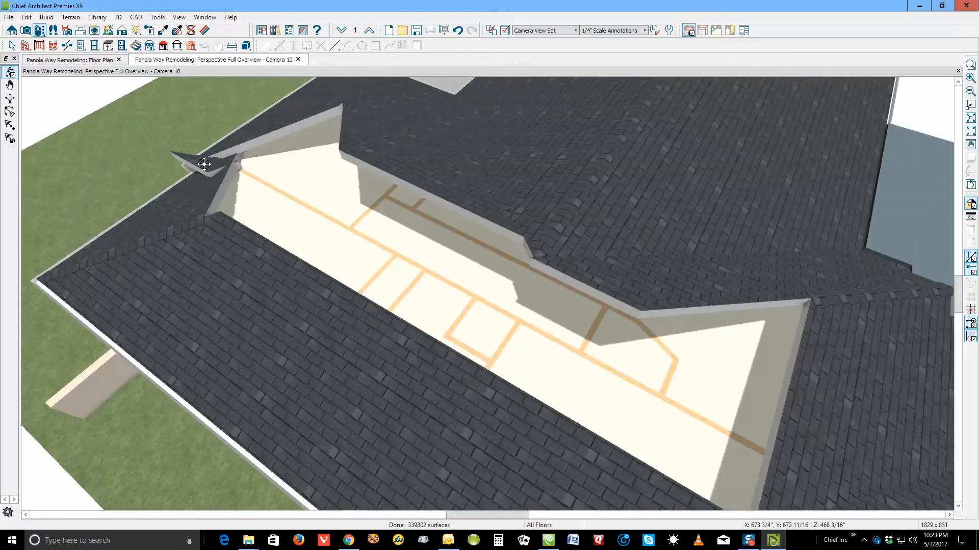
right_click(204, 163)
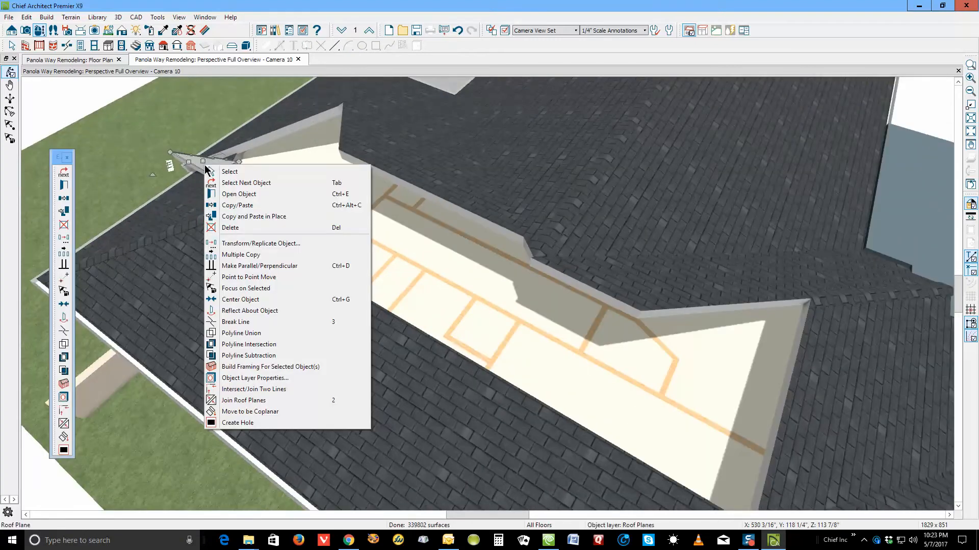
click(235, 228)
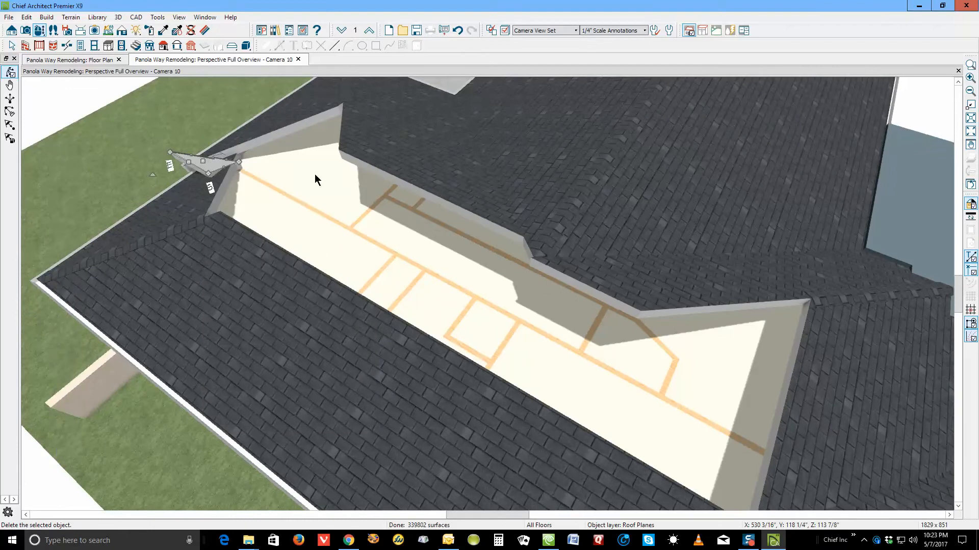
scroll(557, 196, down, 3)
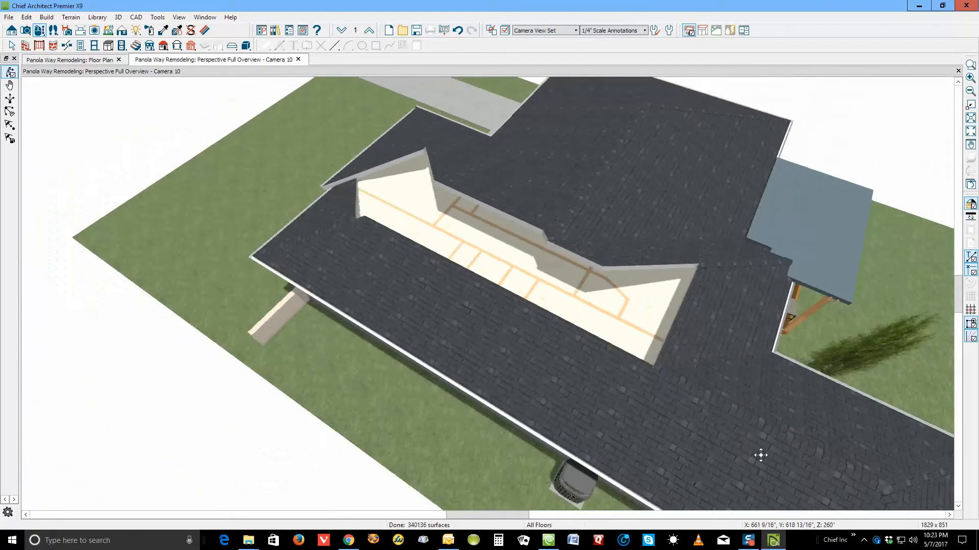
Examine the remaining roof opening from above and from the front corner, and close the 3D camera view
scroll(644, 309, down, 3)
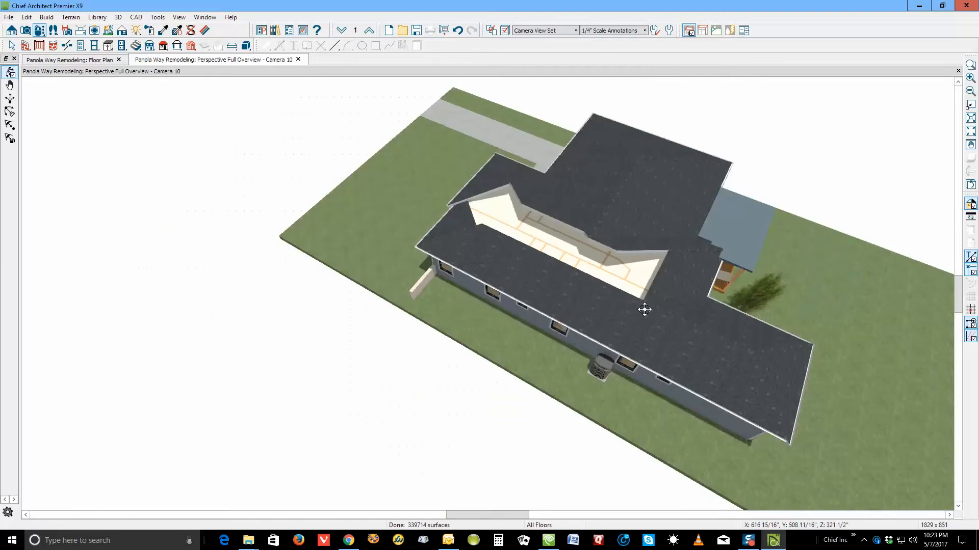
right_click(738, 320)
click(706, 358)
right_click(707, 360)
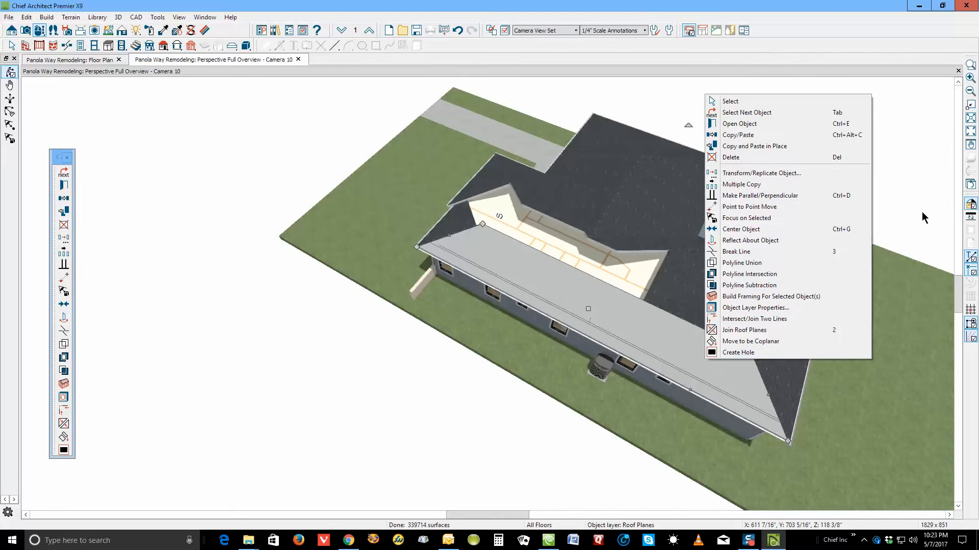
click(787, 360)
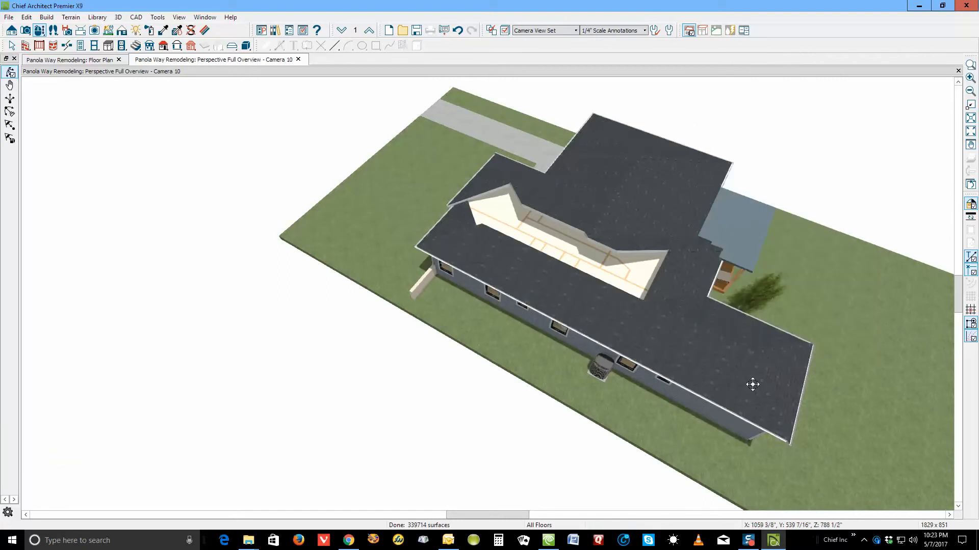
drag(448, 246, 654, 189)
scroll(601, 219, up, 4)
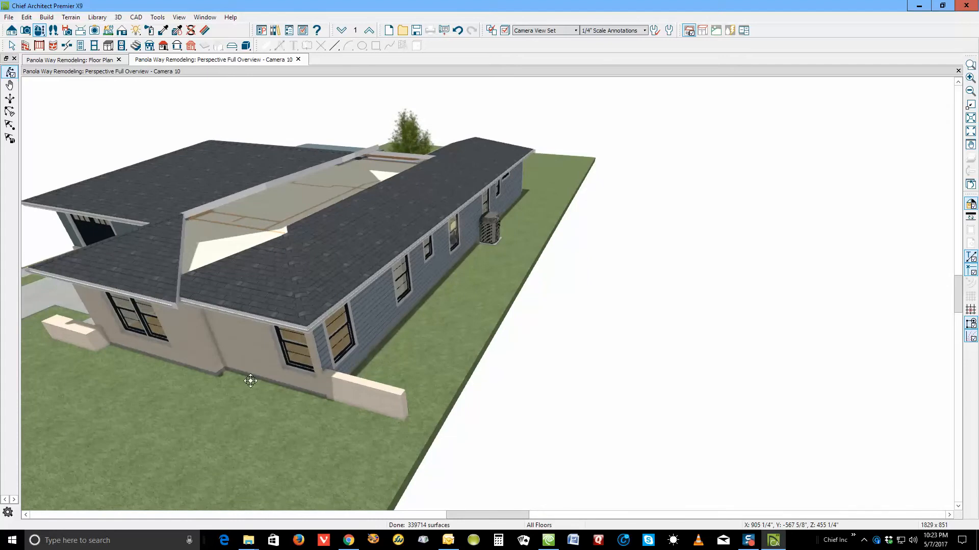
click(958, 71)
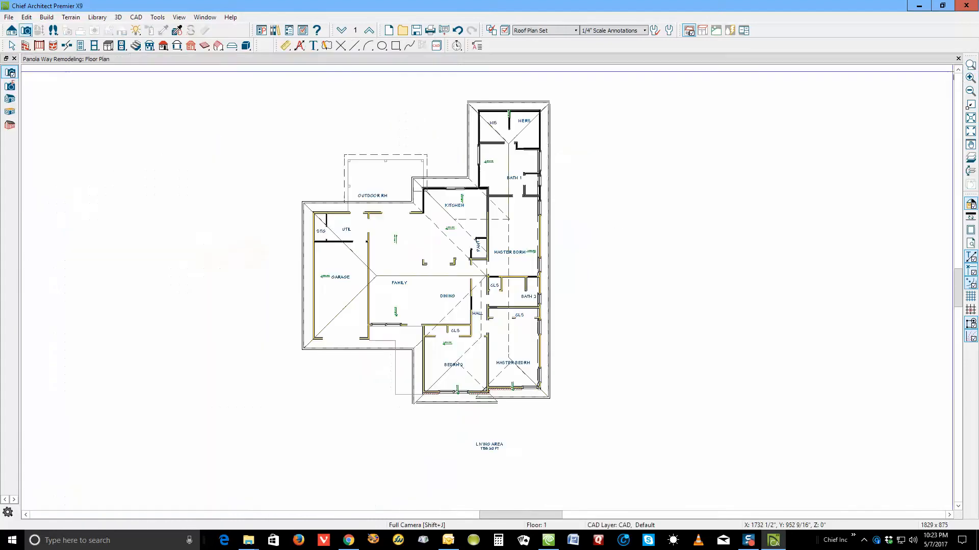
Check the roof options of the short jog wall between the Bedrm 2 and Master Bedrm front walls
scroll(535, 485, up, 8)
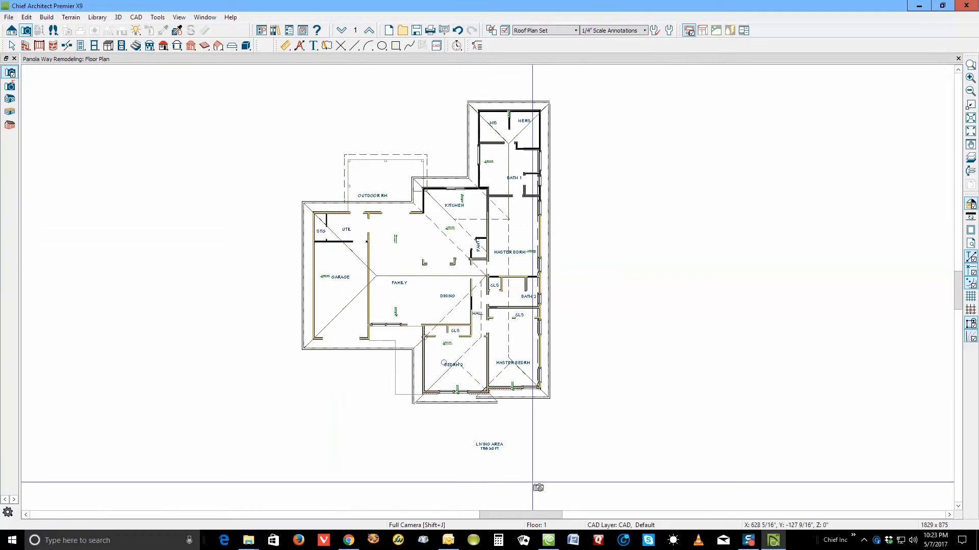
scroll(494, 367, up, 2)
key(space)
click(489, 363)
click(77, 172)
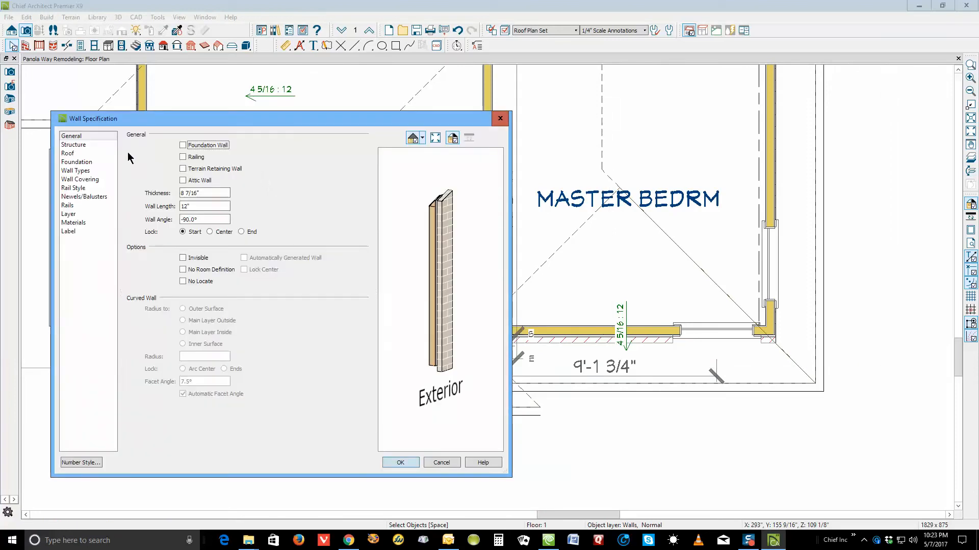
click(68, 153)
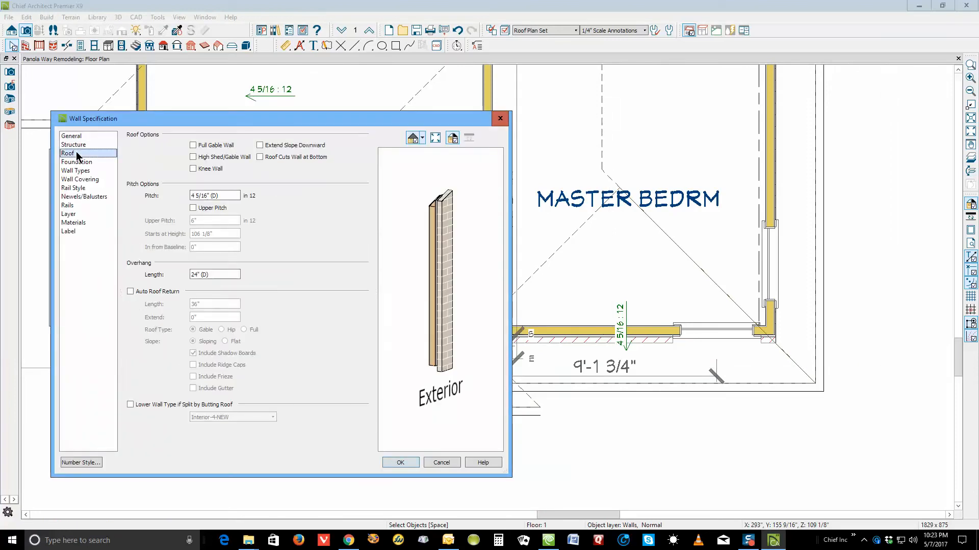
click(443, 465)
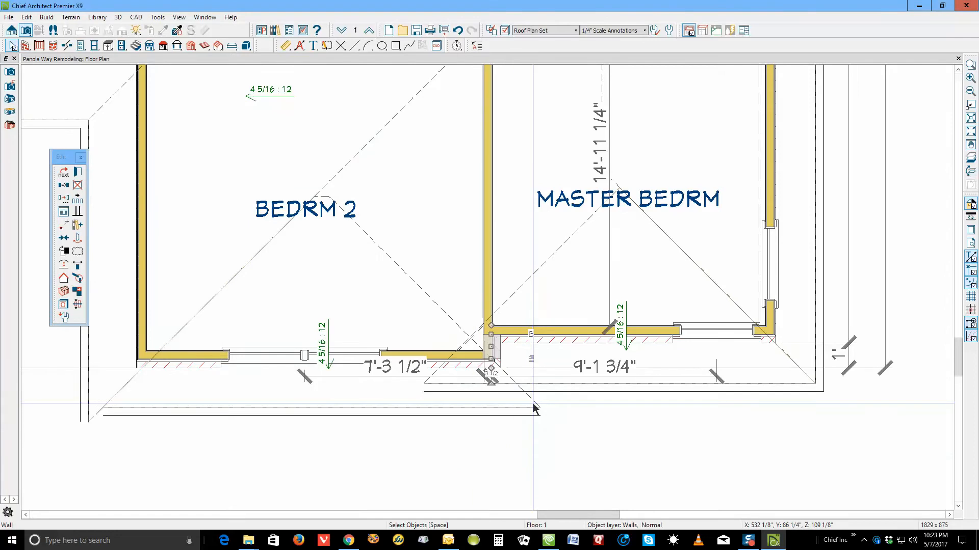
Check the roof options of the front exterior wall of Master Bedrm
right_click(583, 337)
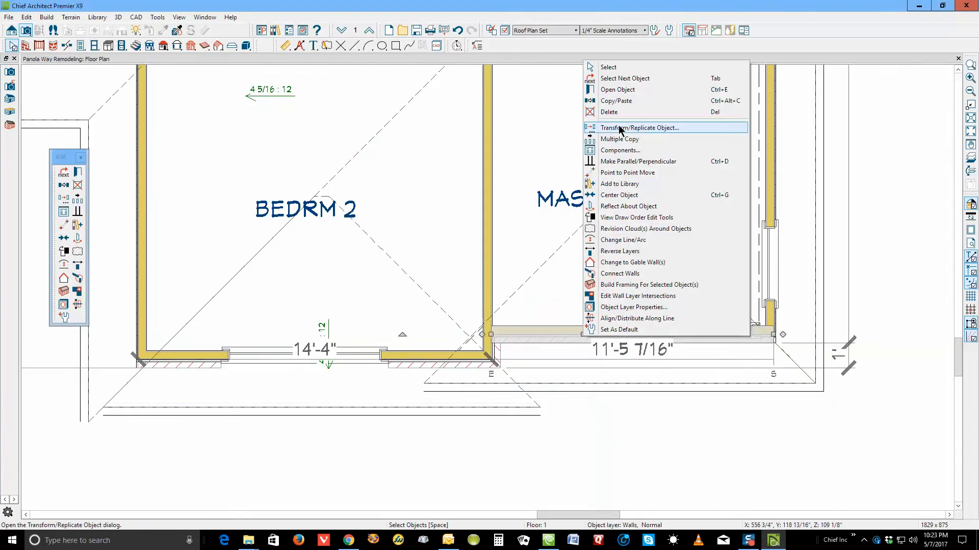
click(618, 90)
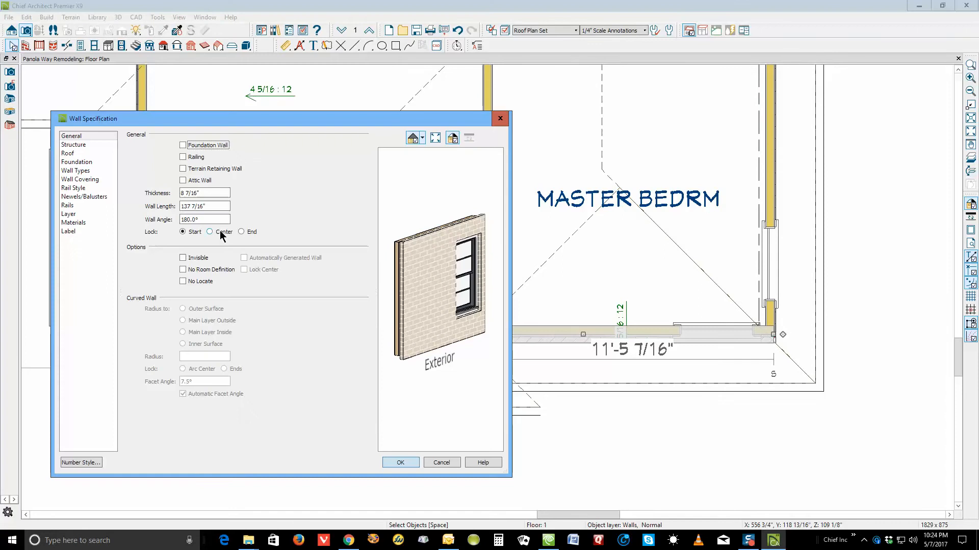
click(68, 153)
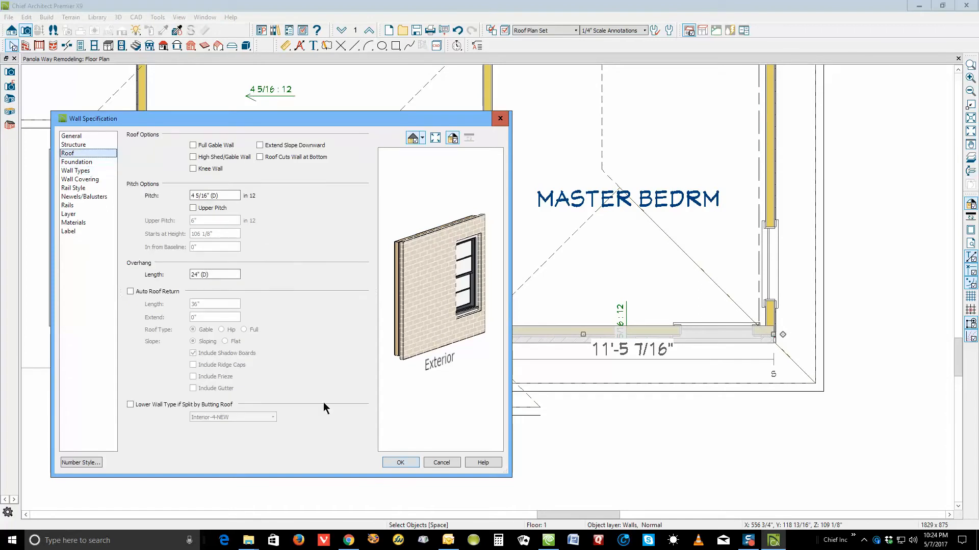
click(442, 463)
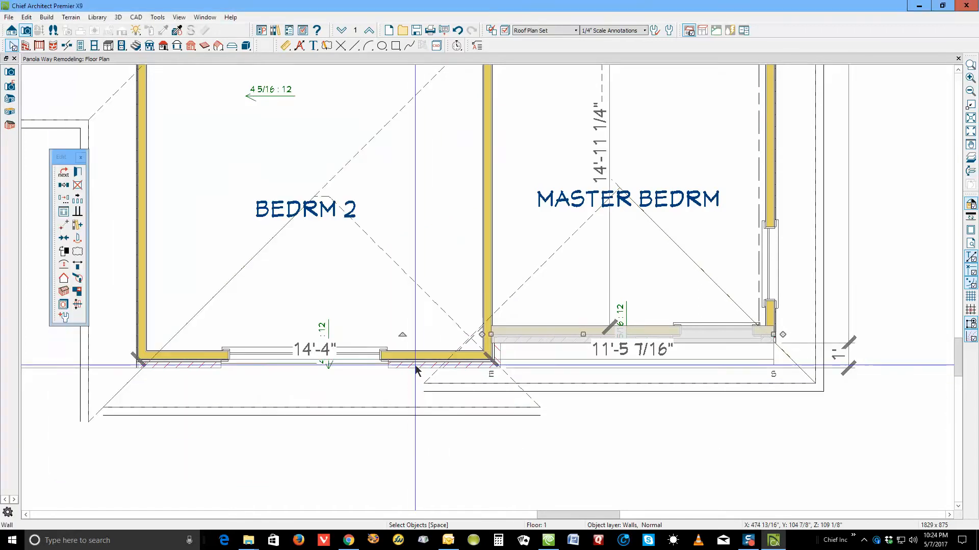
Check the roof options of the front exterior wall of Bedrm 2
right_click(413, 344)
click(459, 97)
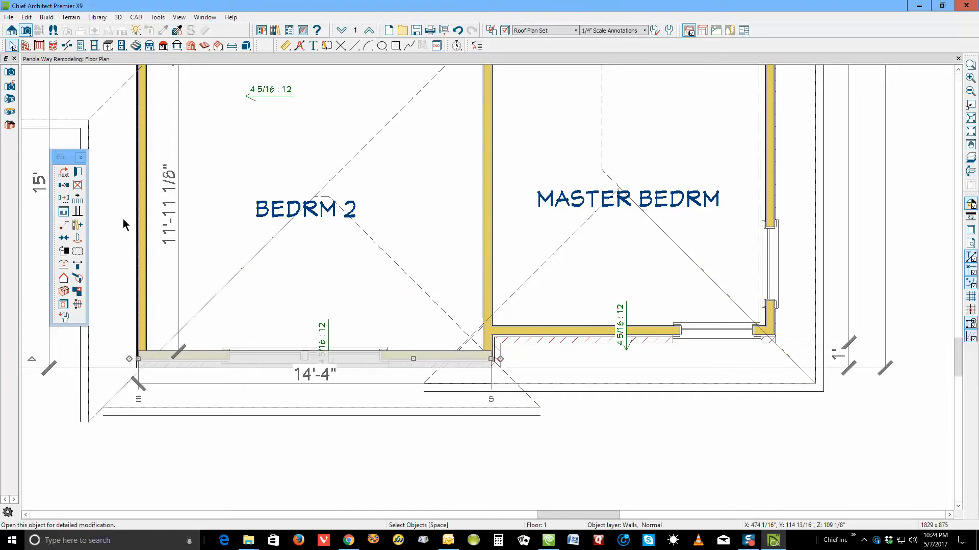
click(68, 154)
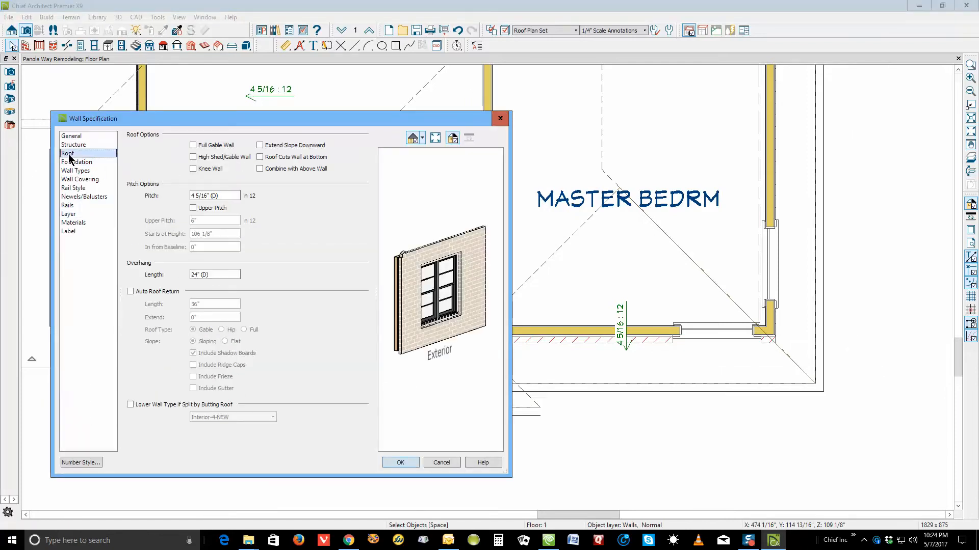
click(443, 462)
scroll(408, 337, down, 5)
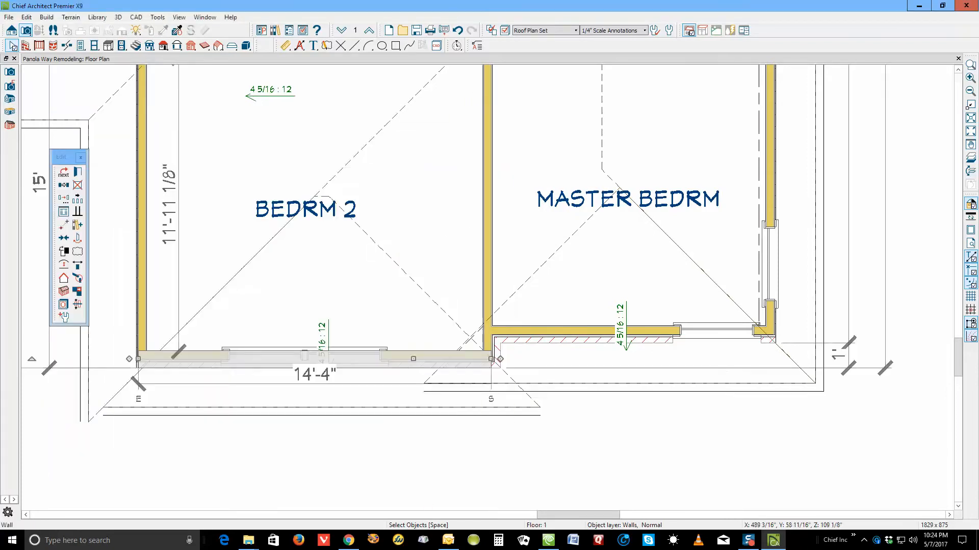
Shorten the long outer roof plane by pulling its front end back to the wall between Bath 1 and the rear master bedroom
click(410, 308)
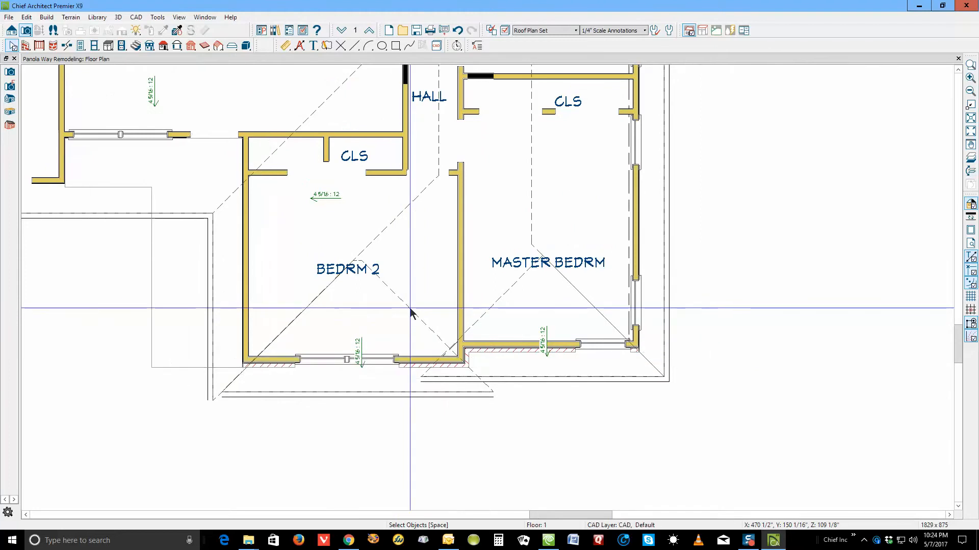
click(500, 300)
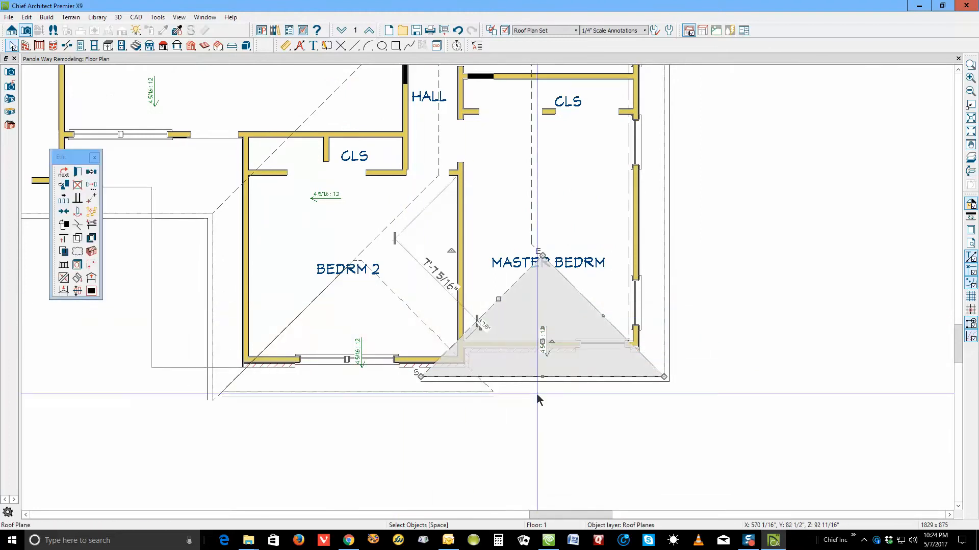
scroll(537, 392, down, 5)
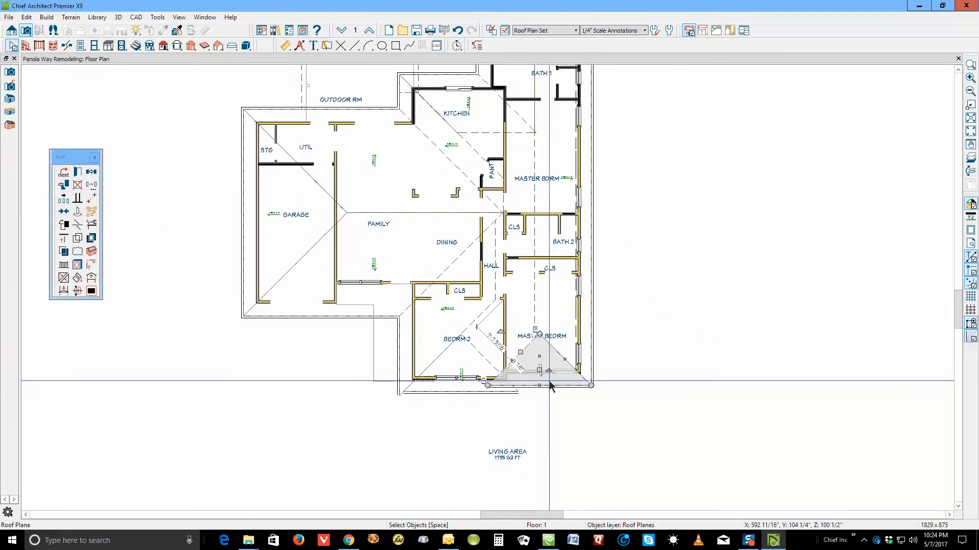
scroll(550, 389, down, 1)
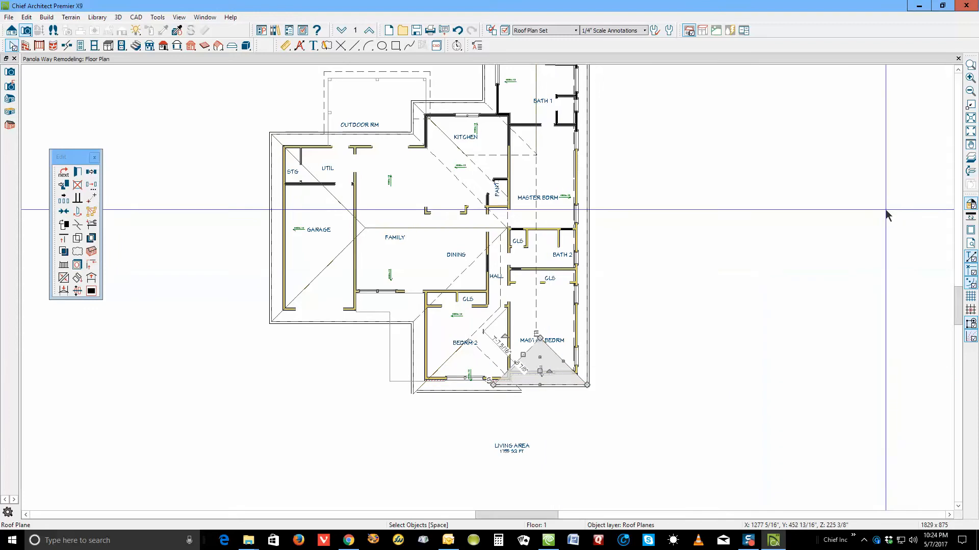
click(969, 118)
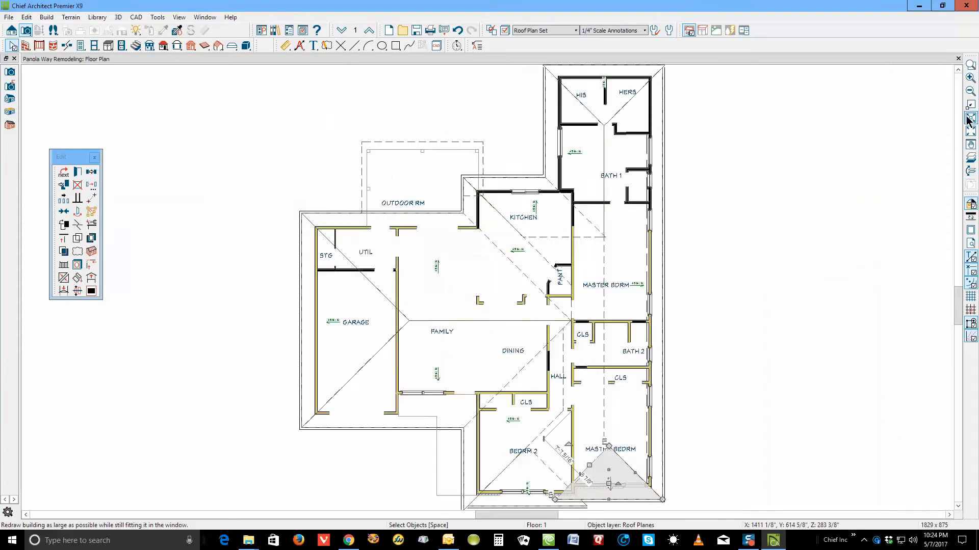
scroll(729, 180, down, 1)
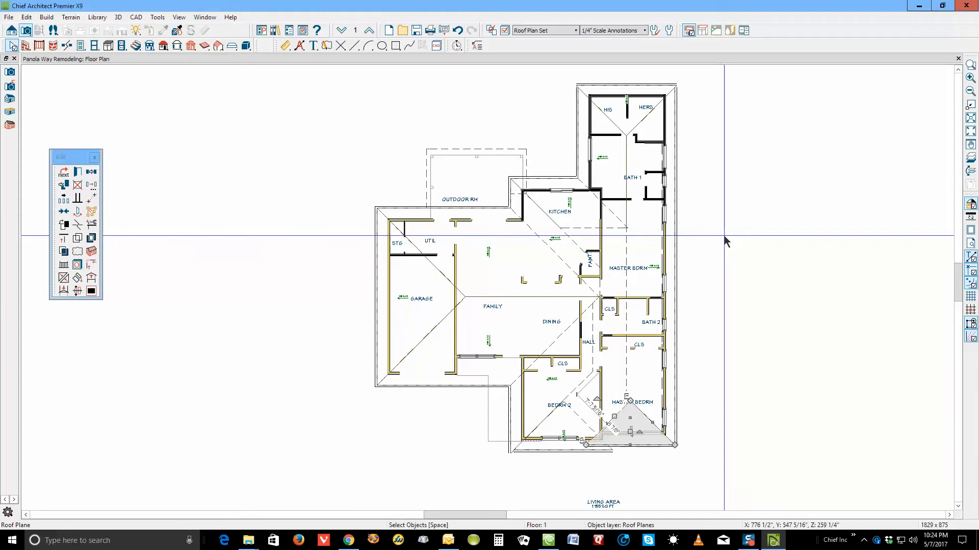
key(Escape)
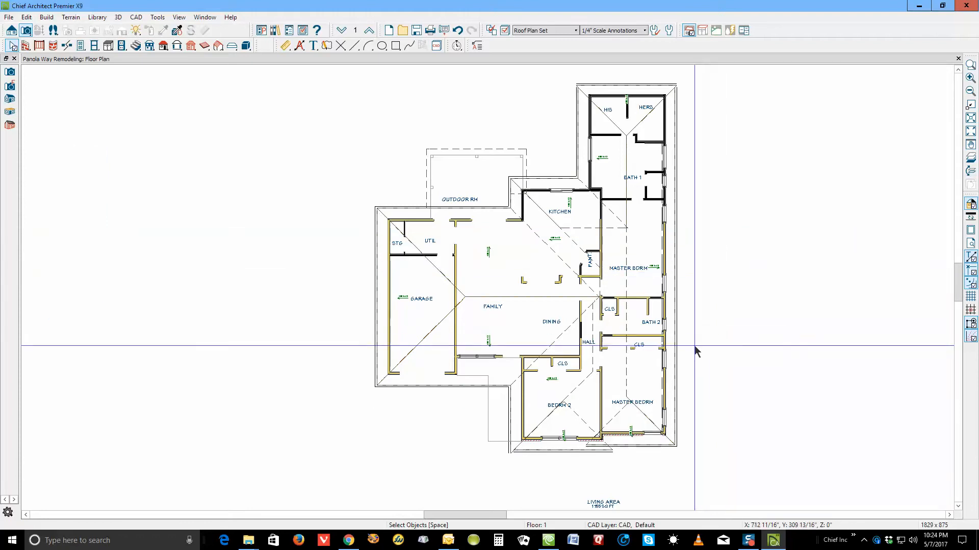
click(676, 370)
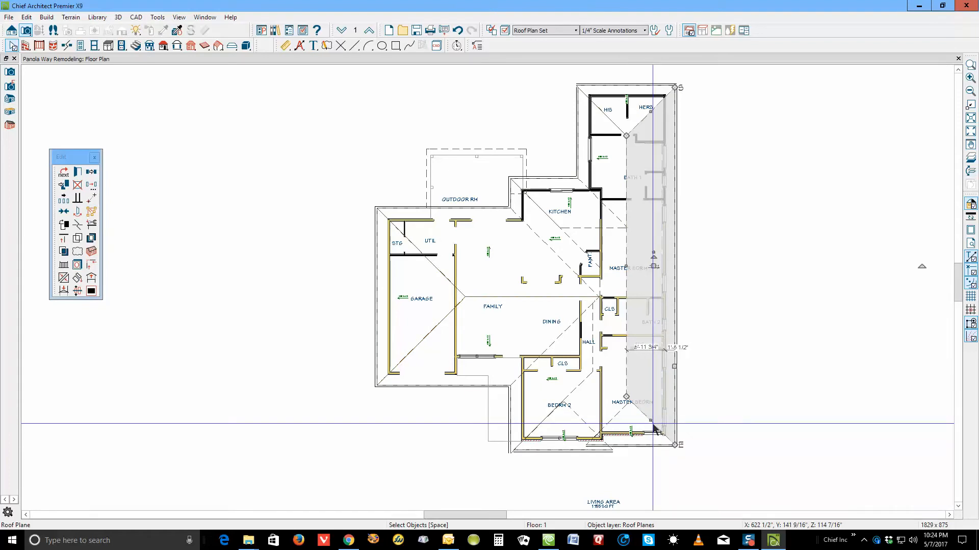
mouse_move(656, 430)
mouse_down()
mouse_move(627, 230)
mouse_move(749, 331)
mouse_move(675, 276)
mouse_move(665, 203)
mouse_move(674, 198)
mouse_up()
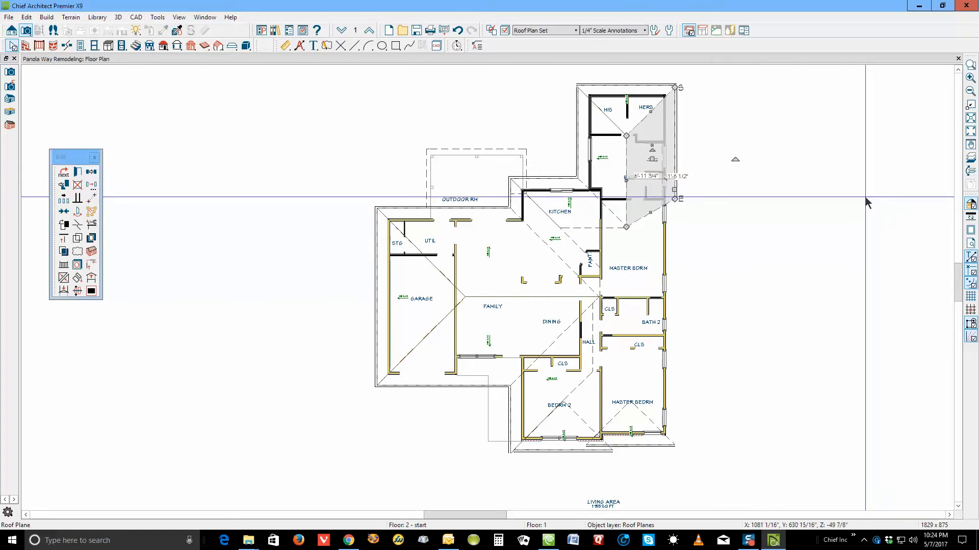
Switch to the browser and read the Roof Issues forum post about the outdoor room's metal roof slope and Bath 1 connection
click(836, 221)
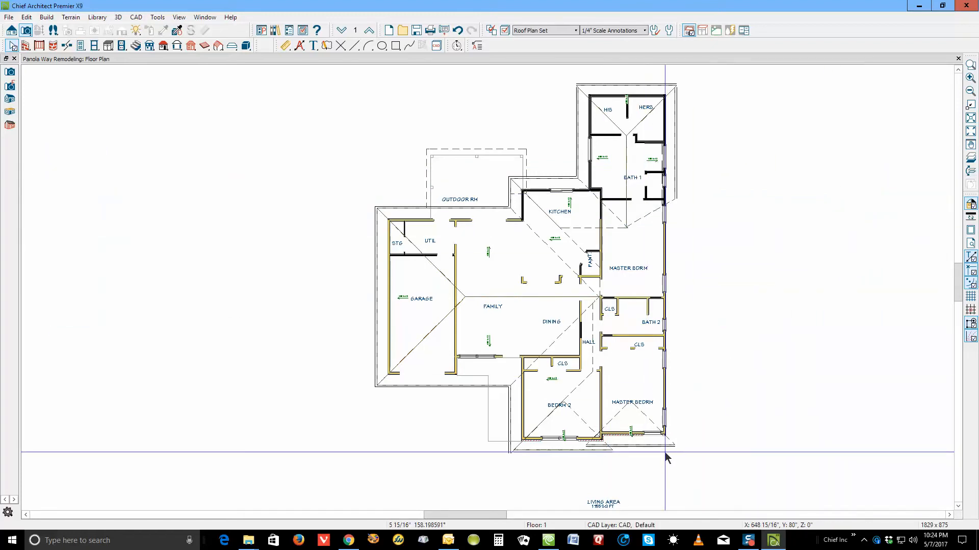
scroll(666, 451, up, 3)
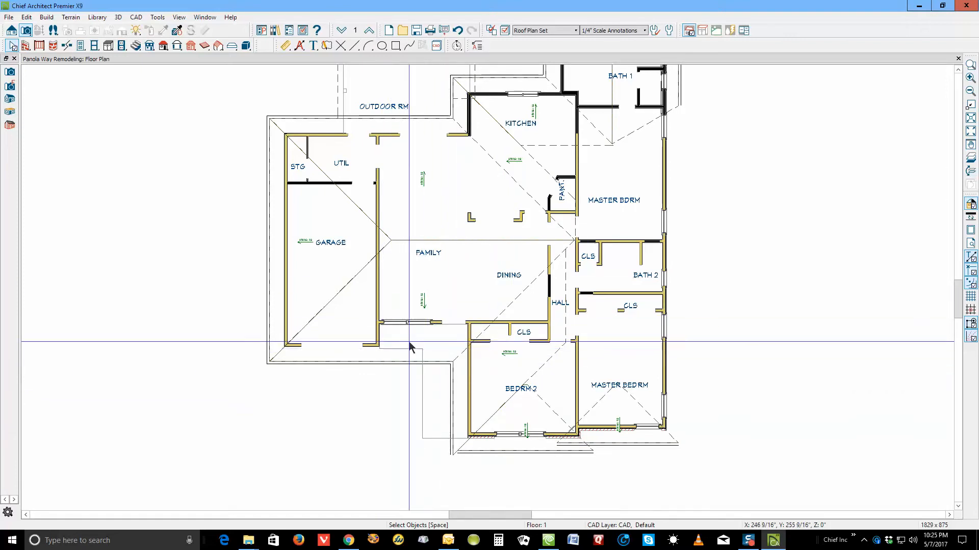
scroll(411, 347, down, 2)
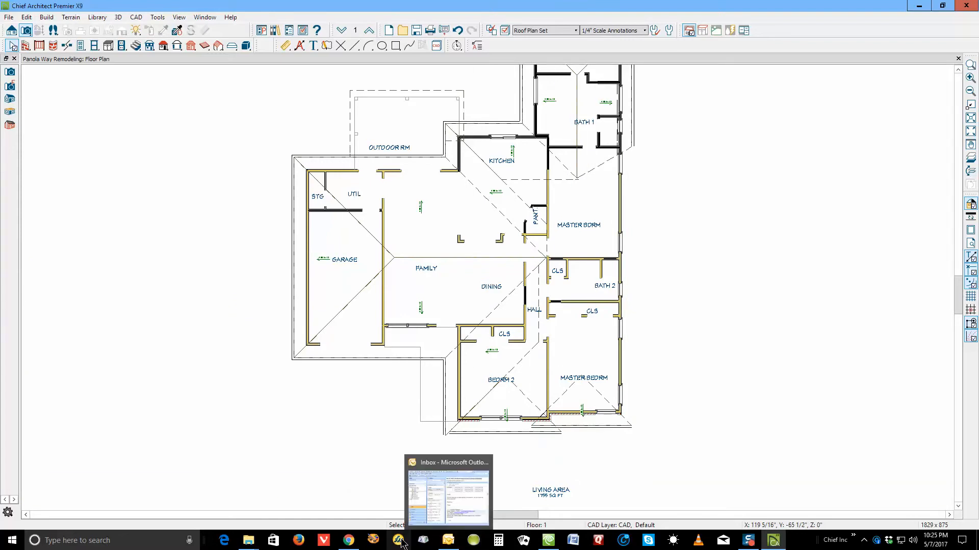
click(355, 543)
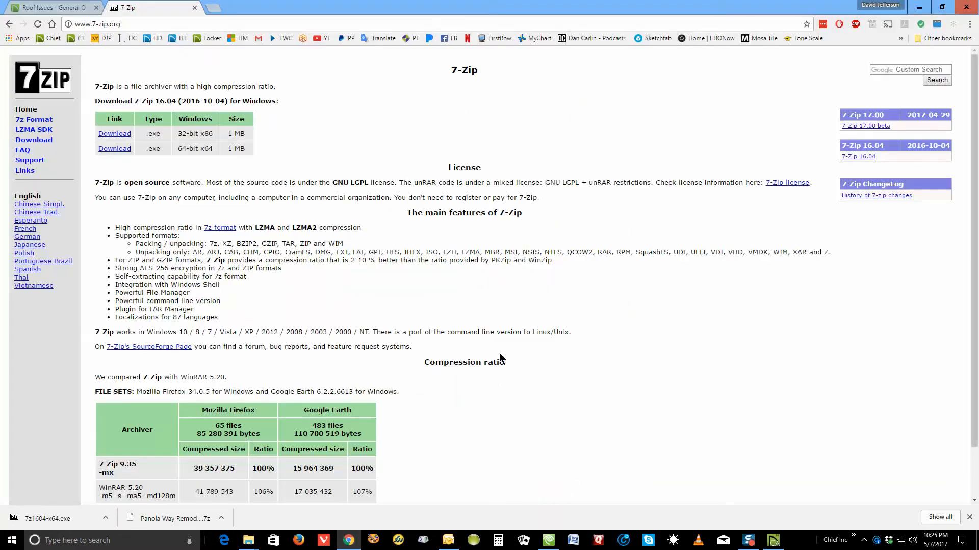
click(91, 7)
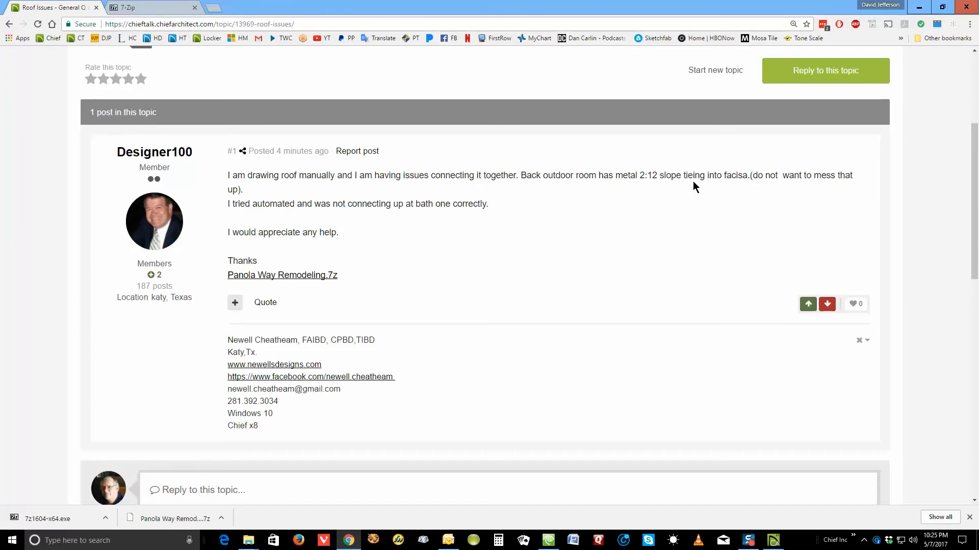
click(918, 7)
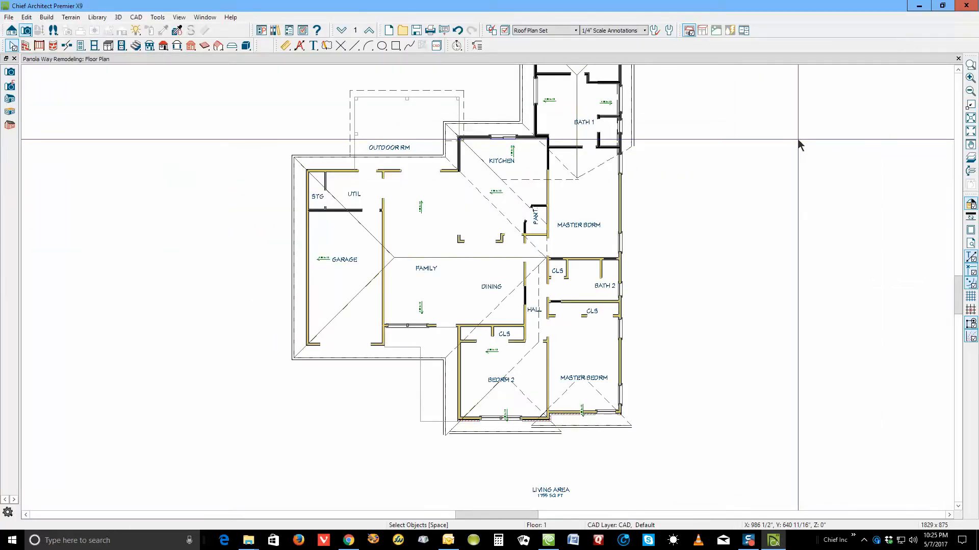
Check the solid specification of the outdoor room's roof slab without changing it
click(425, 94)
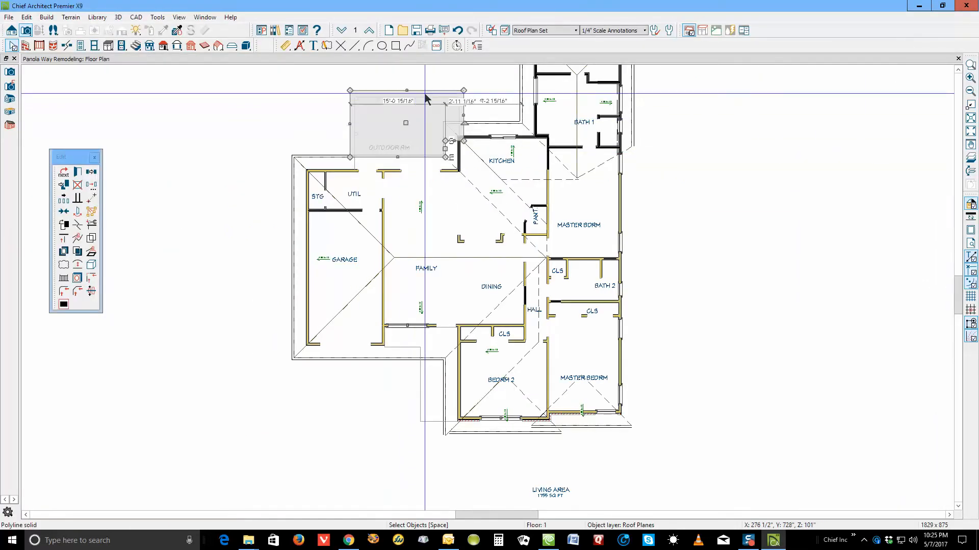
click(78, 171)
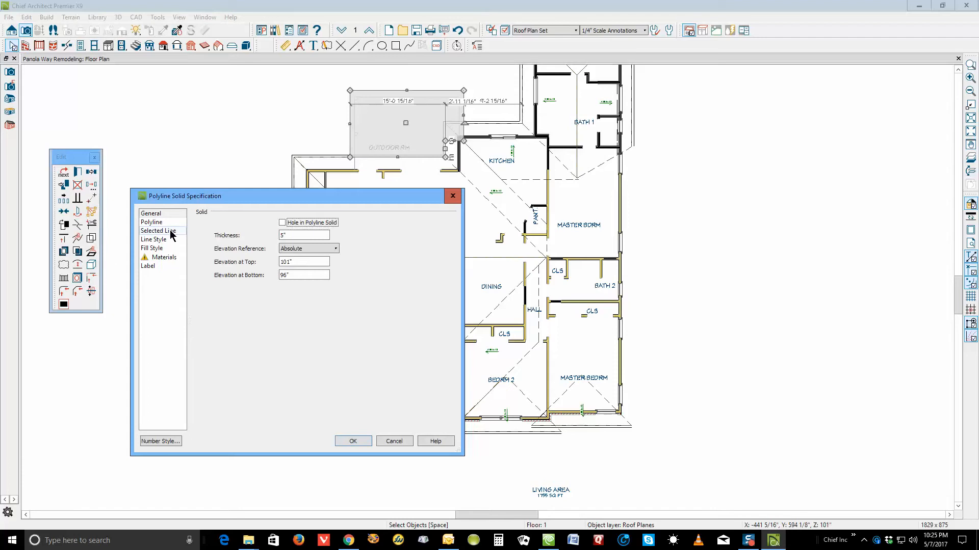
click(402, 442)
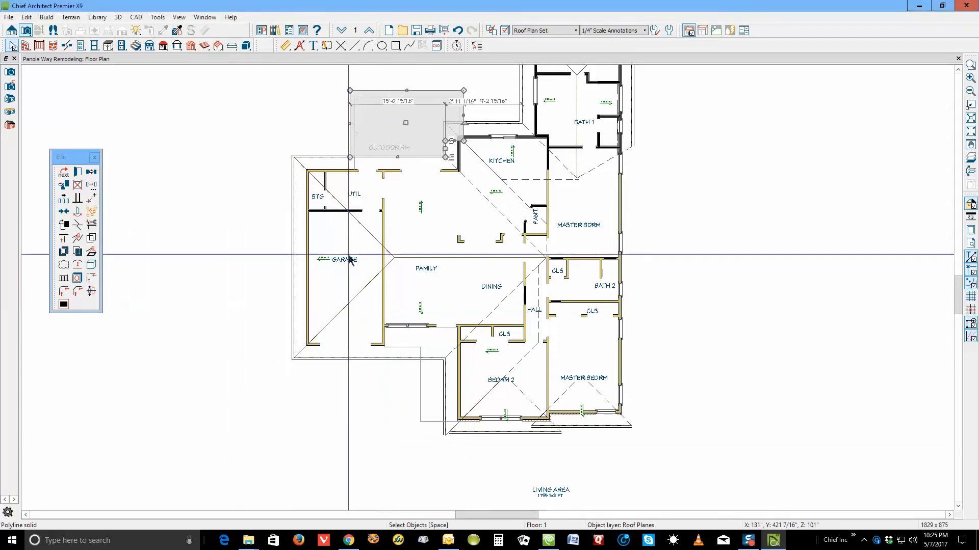
click(78, 172)
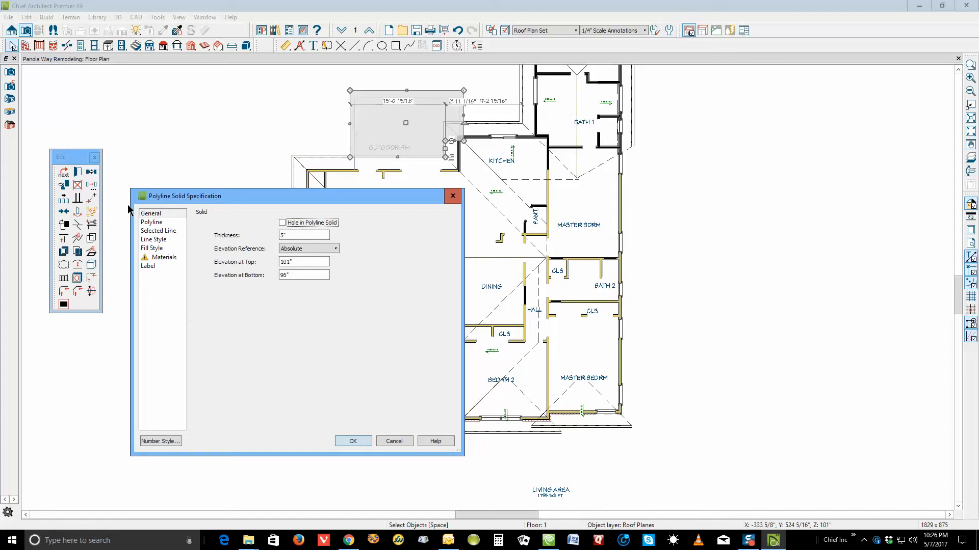
click(403, 444)
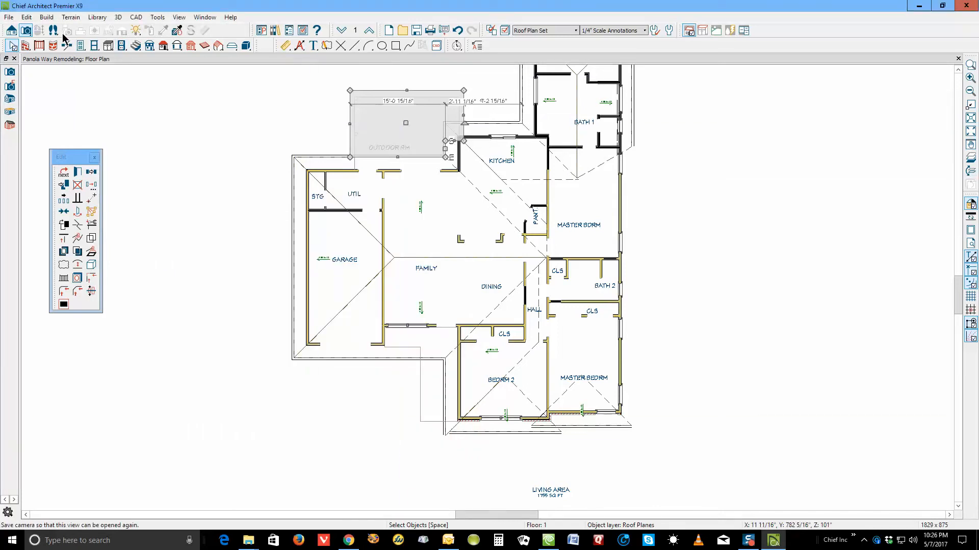
Create a perspective full overview and examine the outdoor room roof where it meets the rear of the house
click(14, 102)
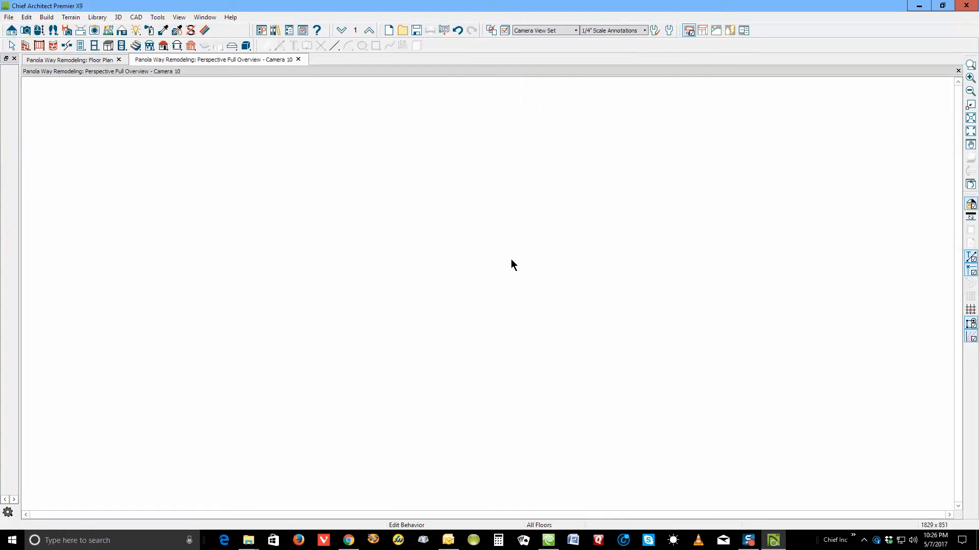
drag(527, 281, 241, 271)
scroll(552, 295, up, 6)
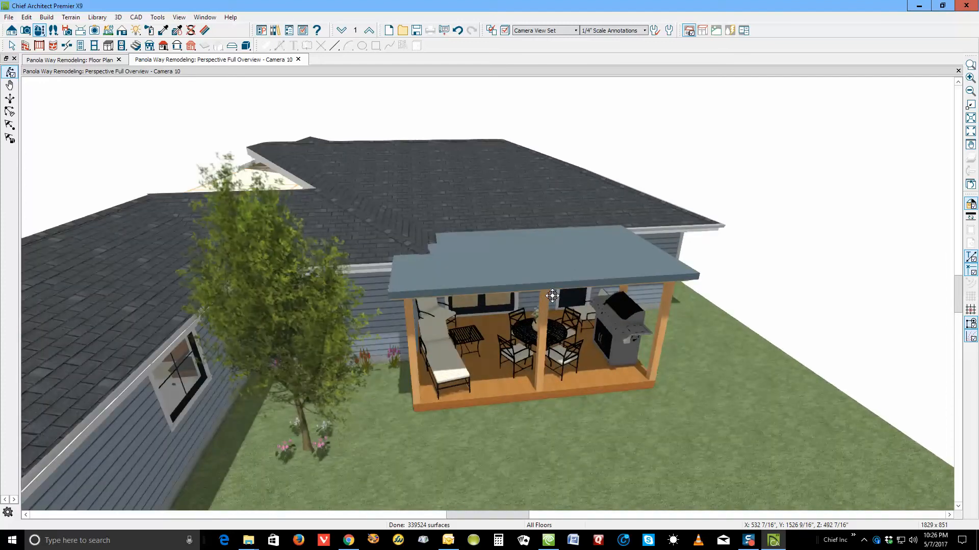
scroll(552, 296, down, 5)
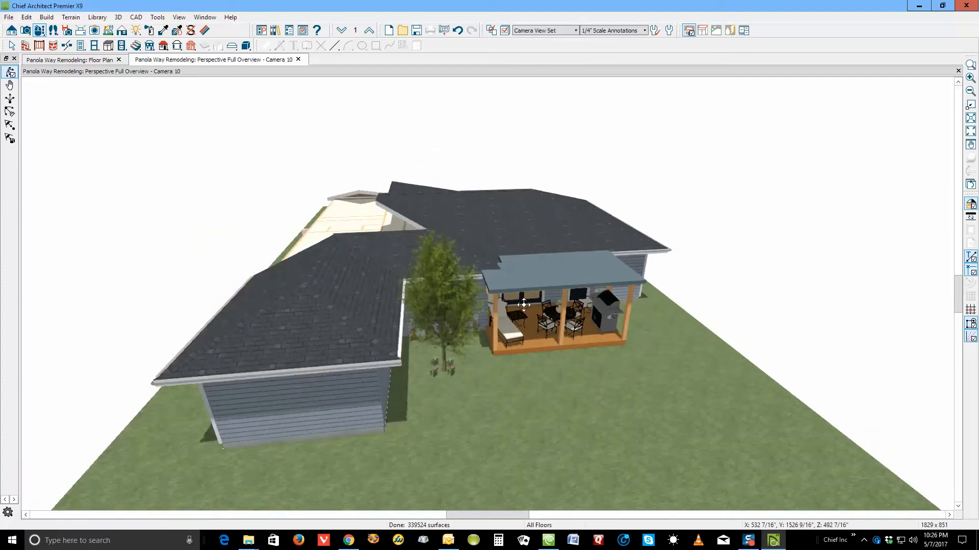
right_click(557, 274)
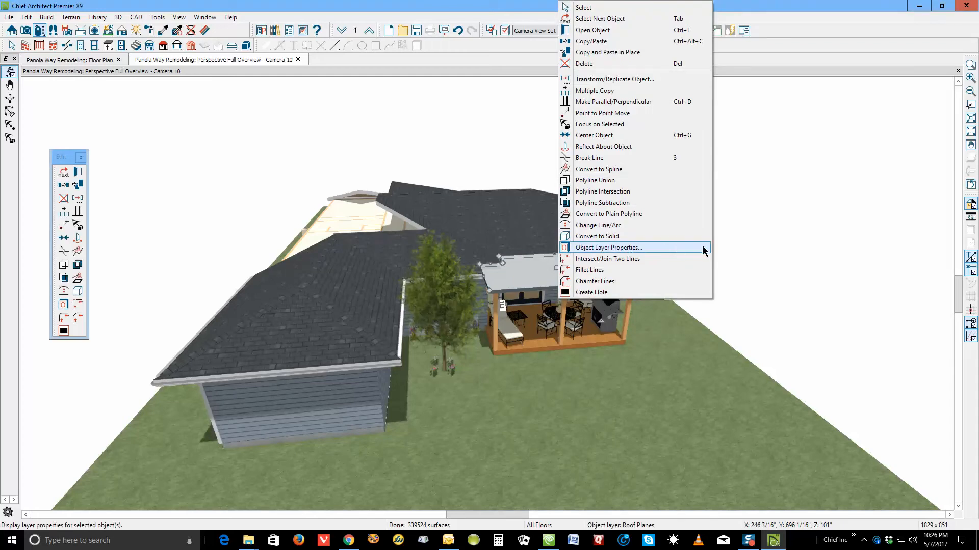
click(872, 228)
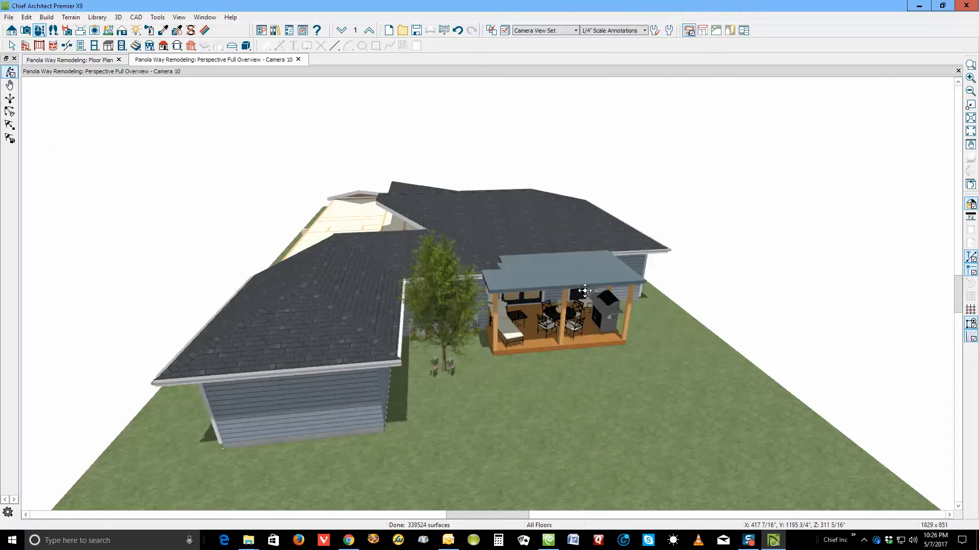
Orbit the 3D overview to examine the roof opening over the bedroom wing from the side and front
drag(371, 343, 522, 351)
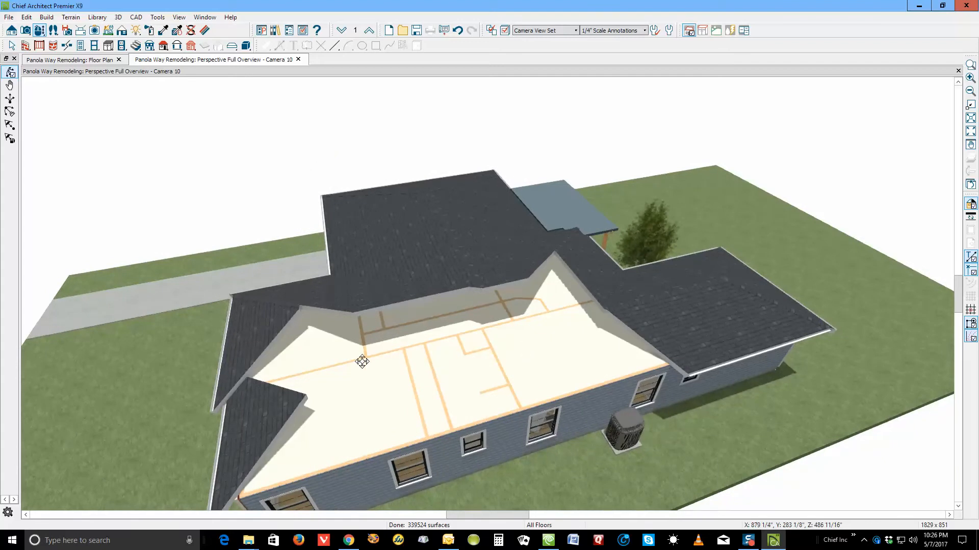
drag(503, 344, 501, 313)
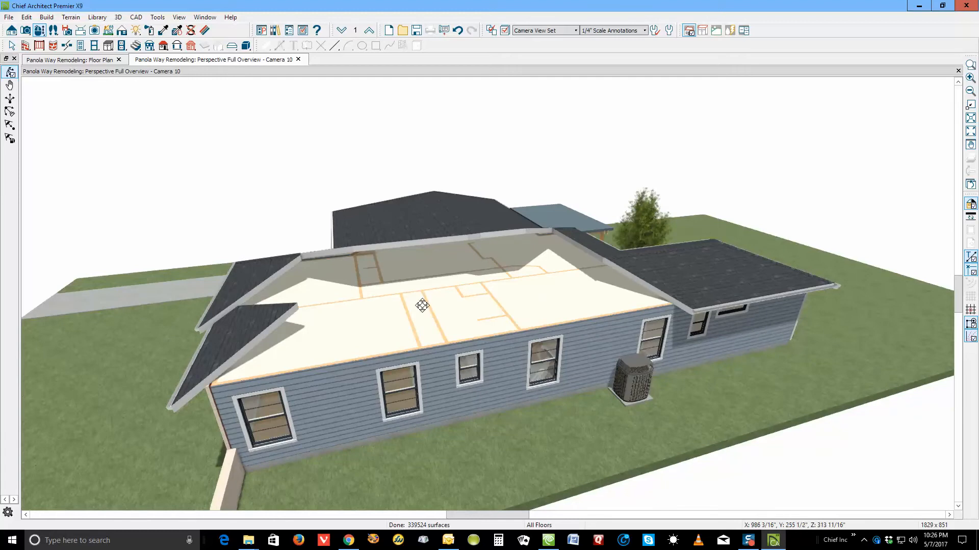
scroll(424, 305, down, 2)
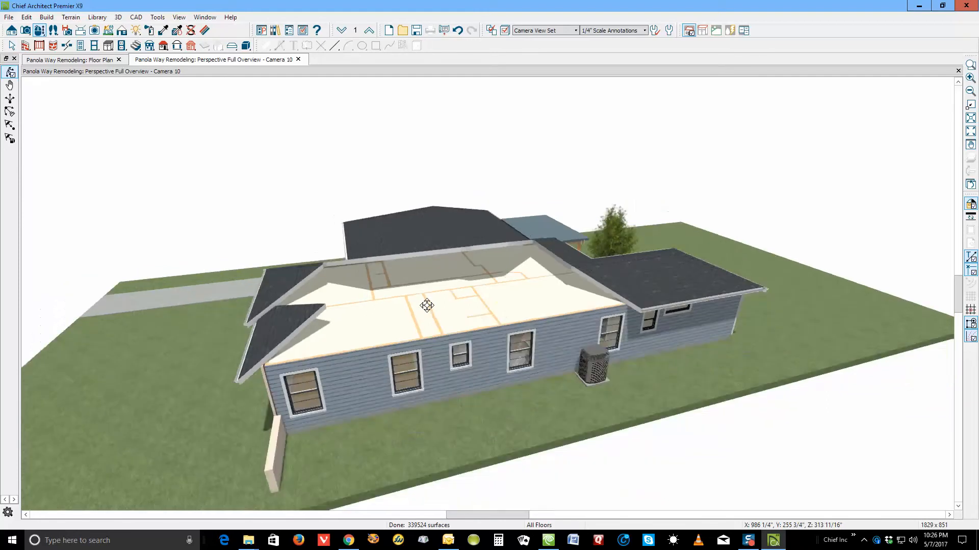
drag(269, 334, 375, 360)
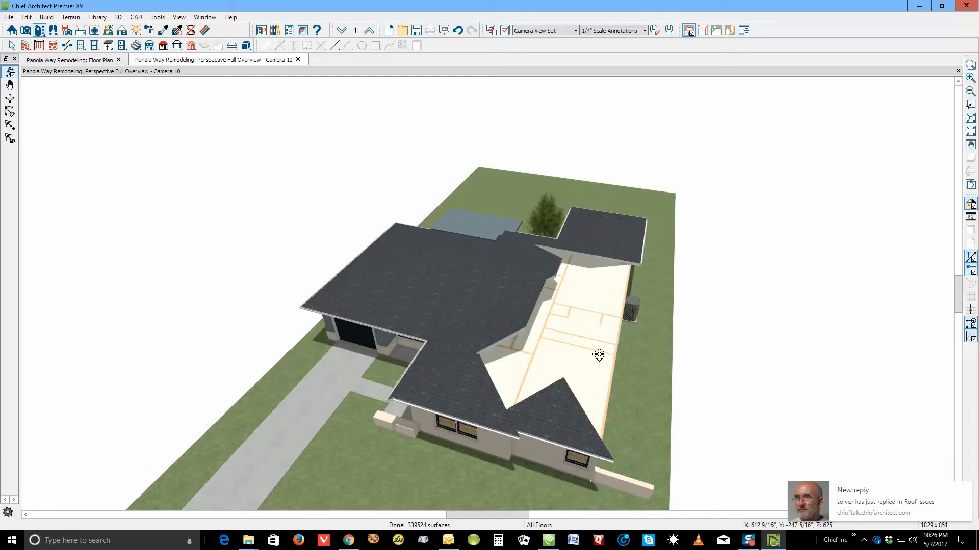
In the floor plan, extend the long outer roof plane forward to Master Bedrm and join it with the front hip plane
key(ctrl+Tab)
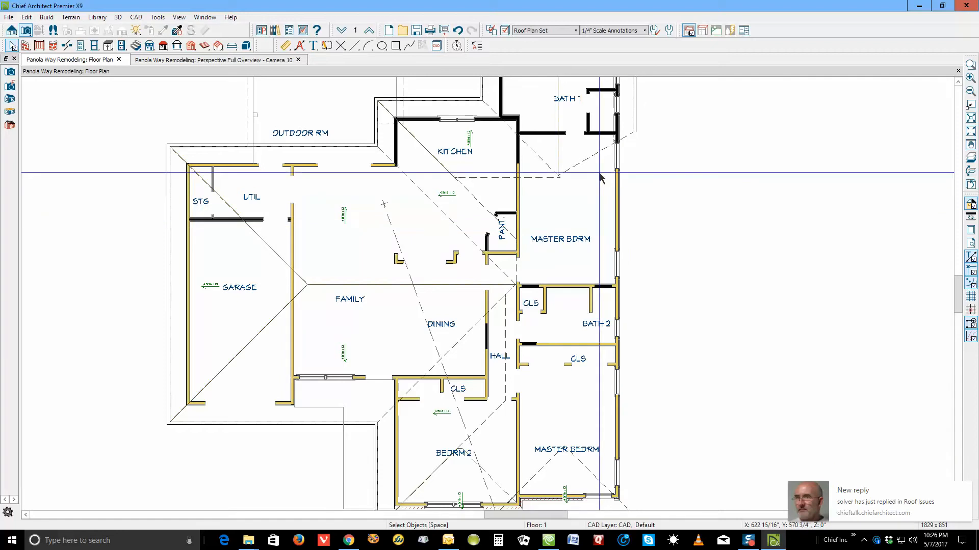
click(584, 168)
drag(585, 168, 585, 431)
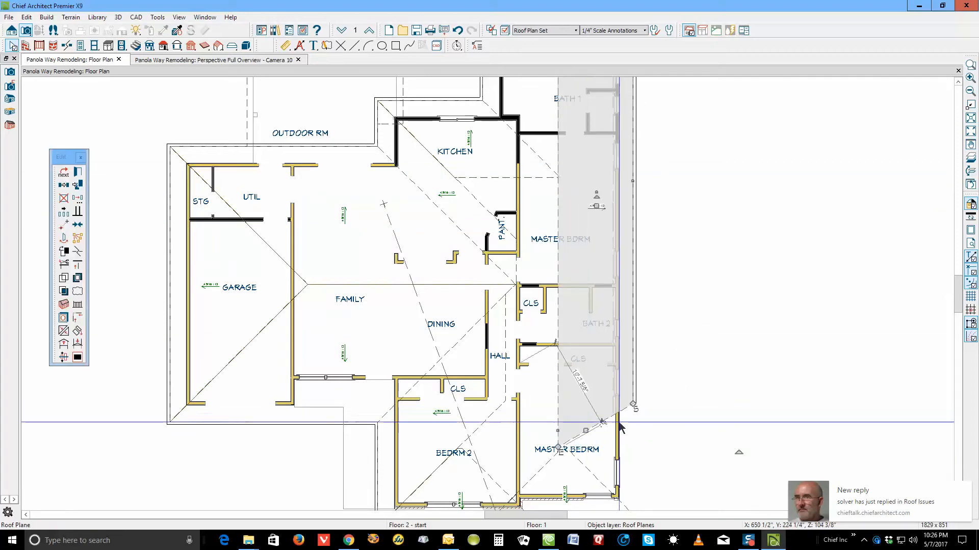
click(65, 332)
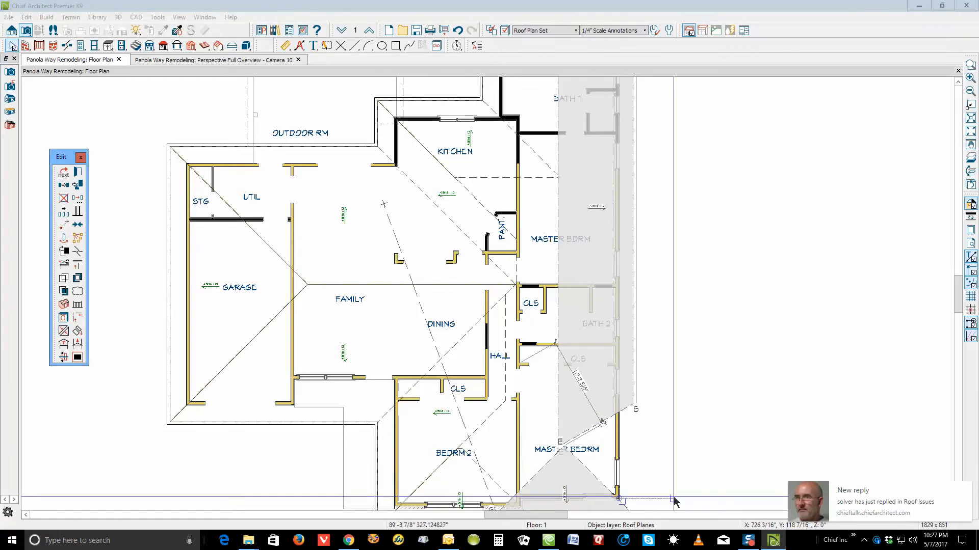
click(603, 485)
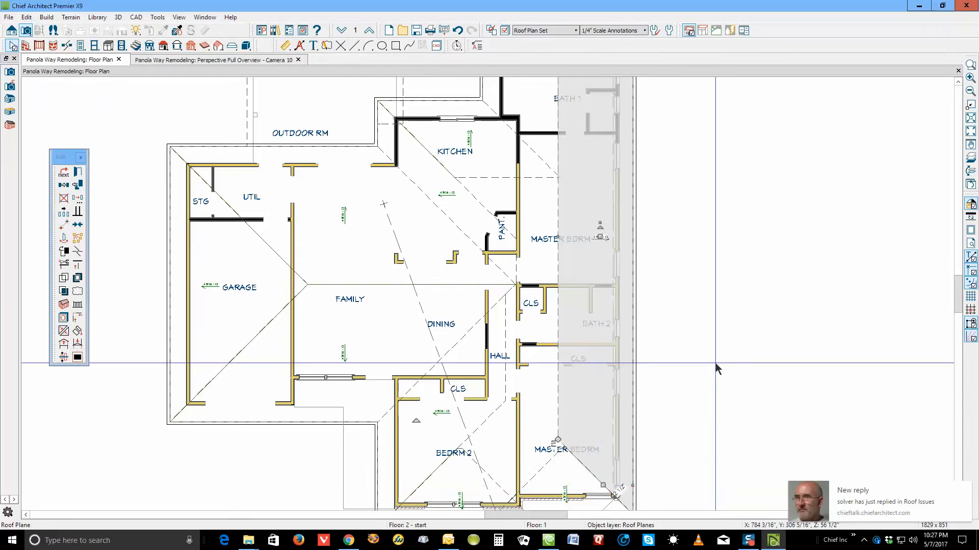
Delete the small triangular front roof plane over Master Bedrm
scroll(716, 363, down, 3)
scroll(635, 171, up, 3)
scroll(613, 209, down, 3)
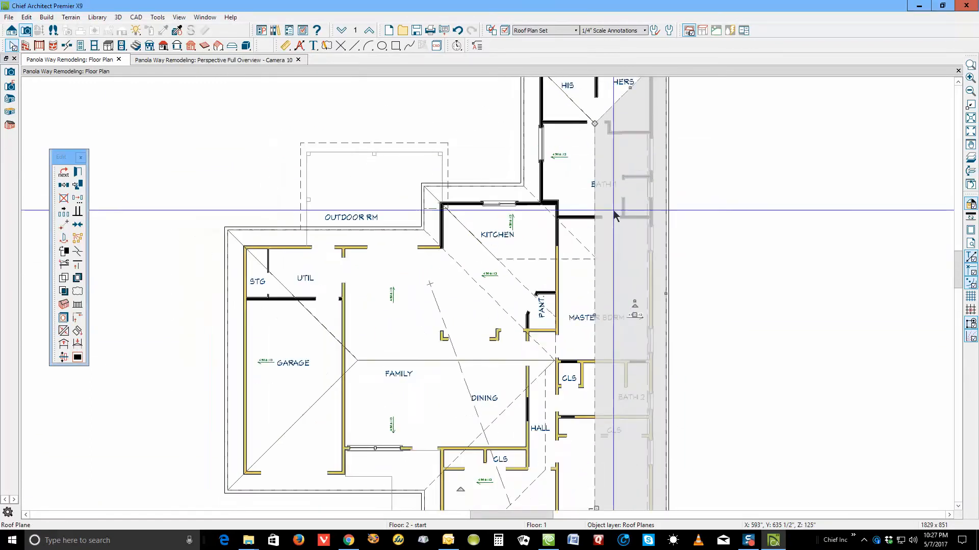
scroll(683, 273, down, 1)
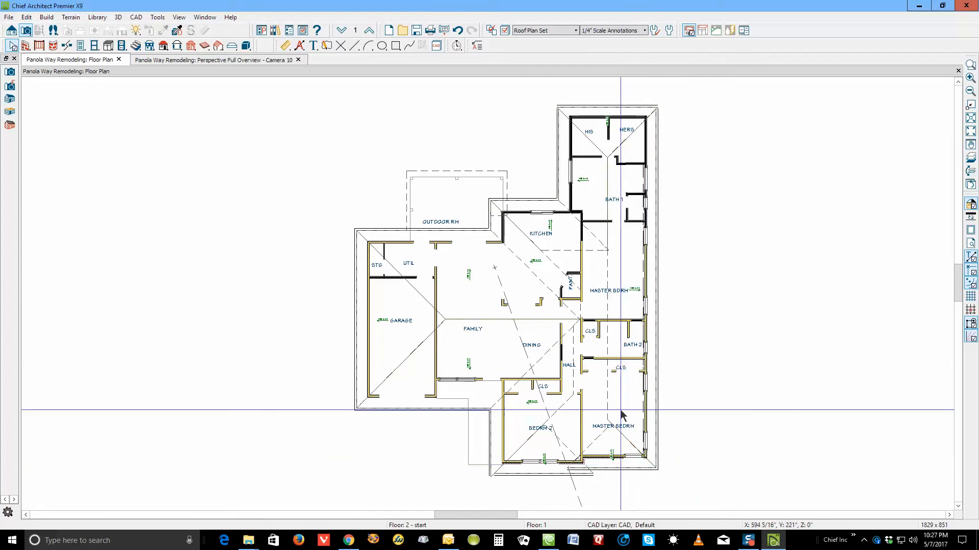
click(602, 442)
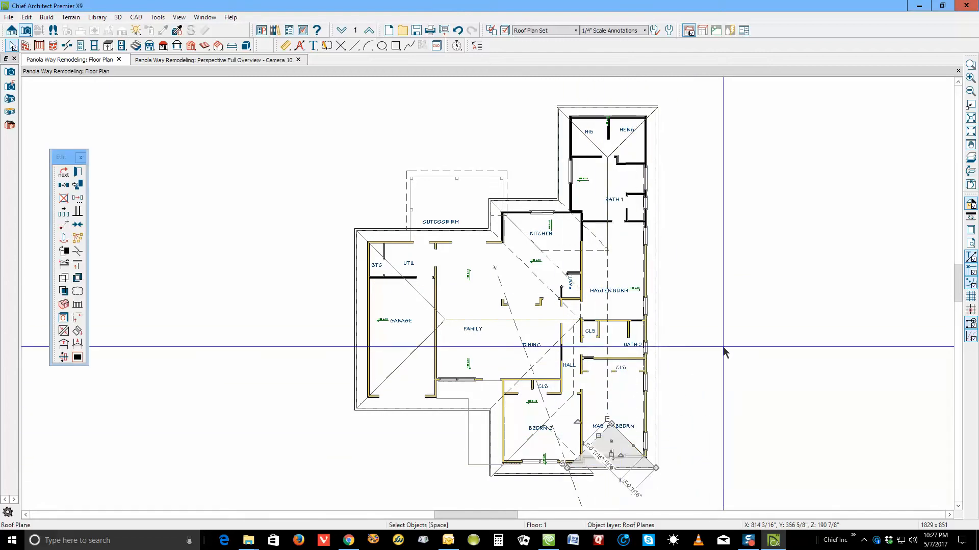
key(Delete)
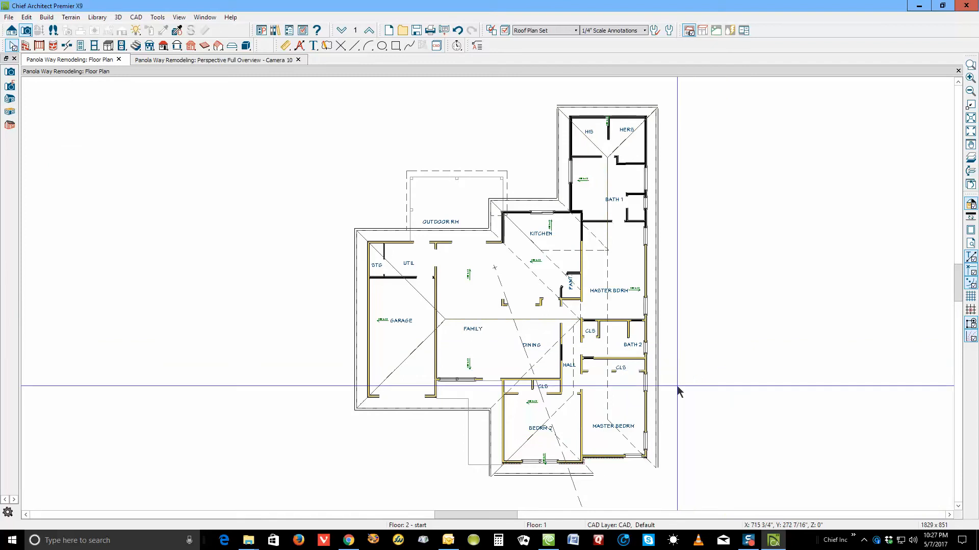
Join the Bedrm 2 front roof plane with the long outer plane and pull its upper edge back to a peak at the hall
click(573, 453)
click(64, 330)
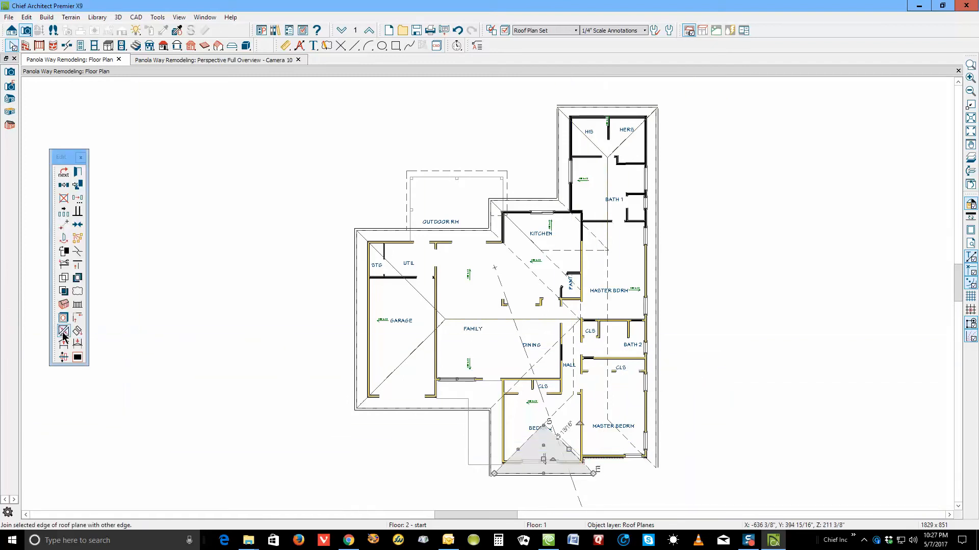
click(616, 437)
drag(572, 427, 573, 394)
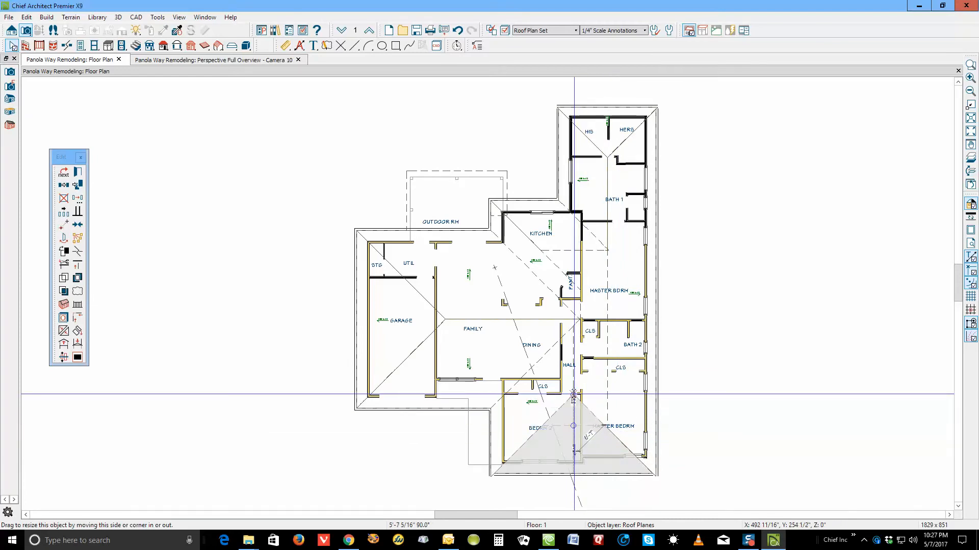
key(Escape)
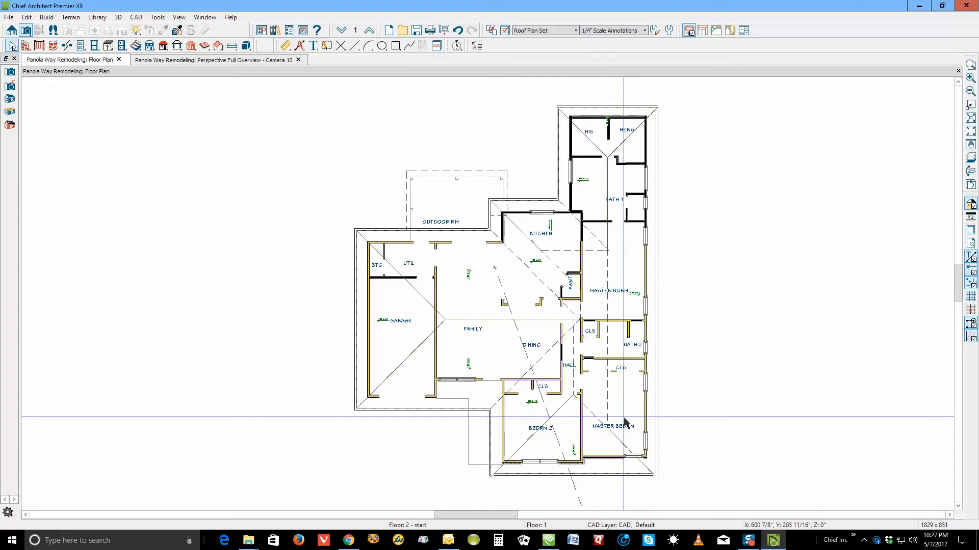
Break the inner ridge edge of the long outer roof plane where the kitchen ridge line meets it
scroll(616, 292, up, 1)
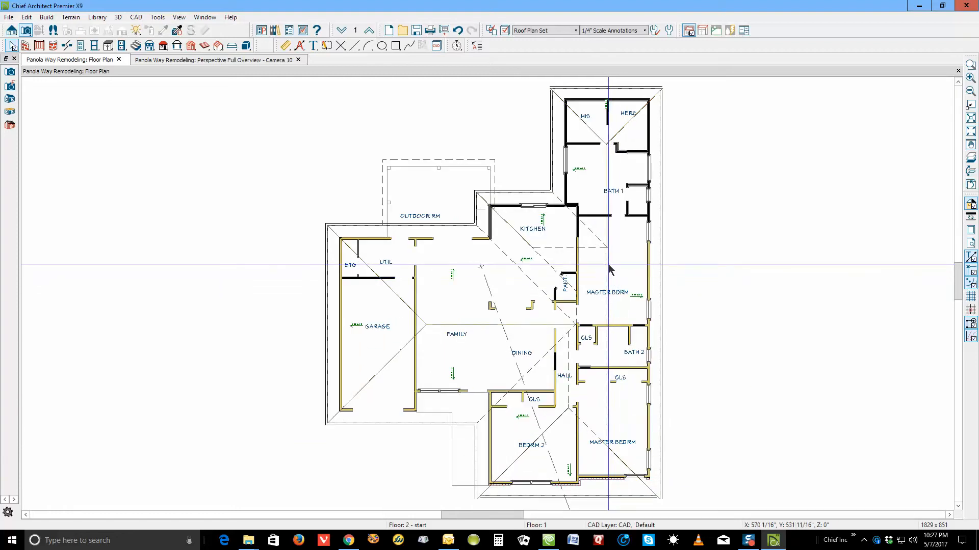
click(609, 271)
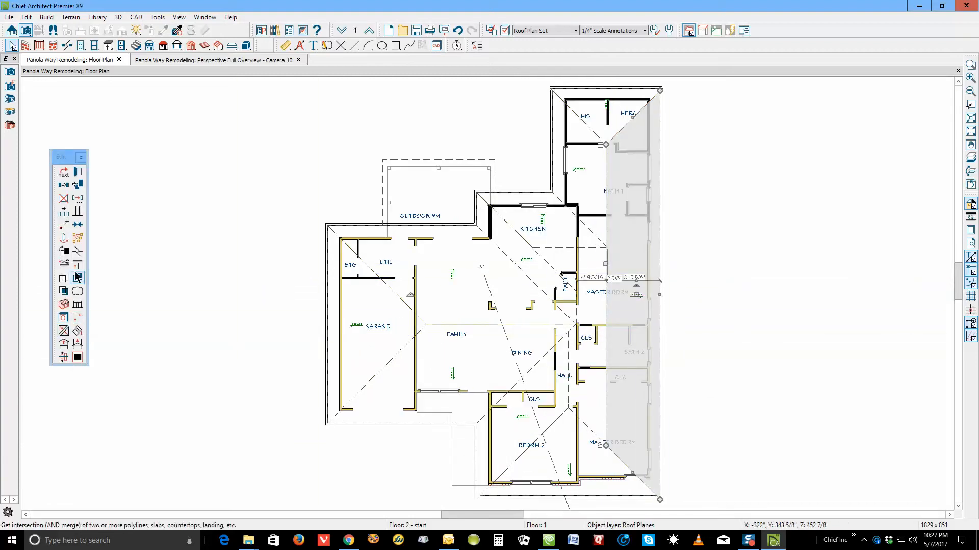
click(77, 252)
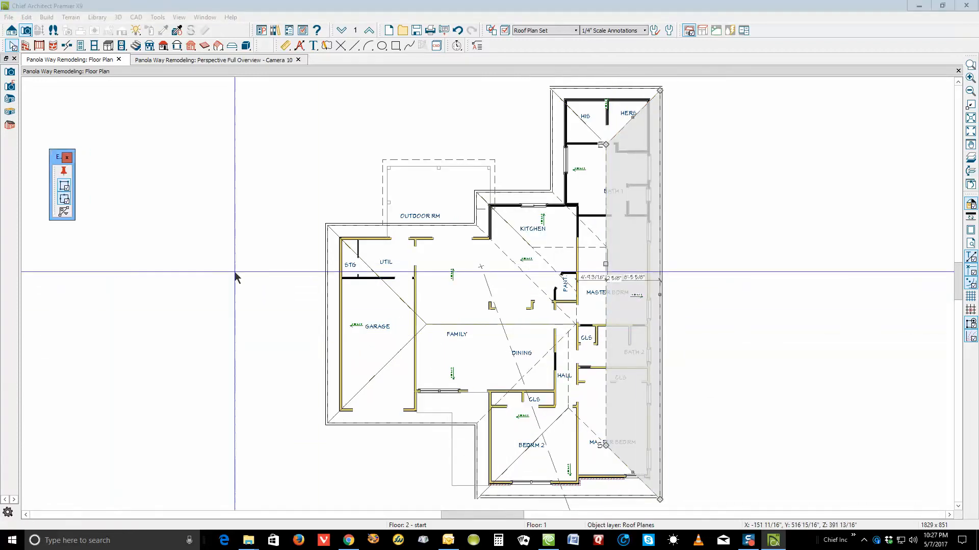
click(605, 247)
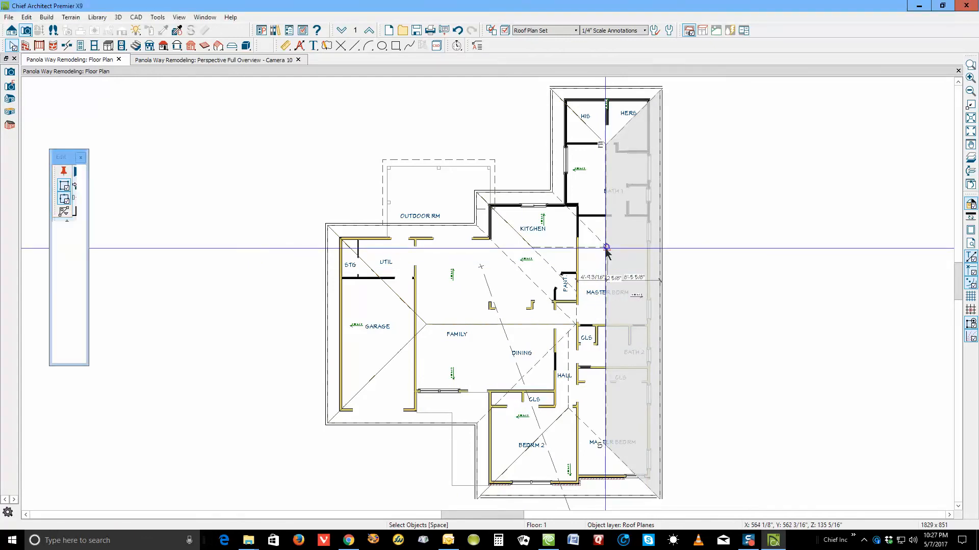
Move the front part of the long outer roof plane's broken ridge edge inward to line up with the peak at the hall
click(532, 190)
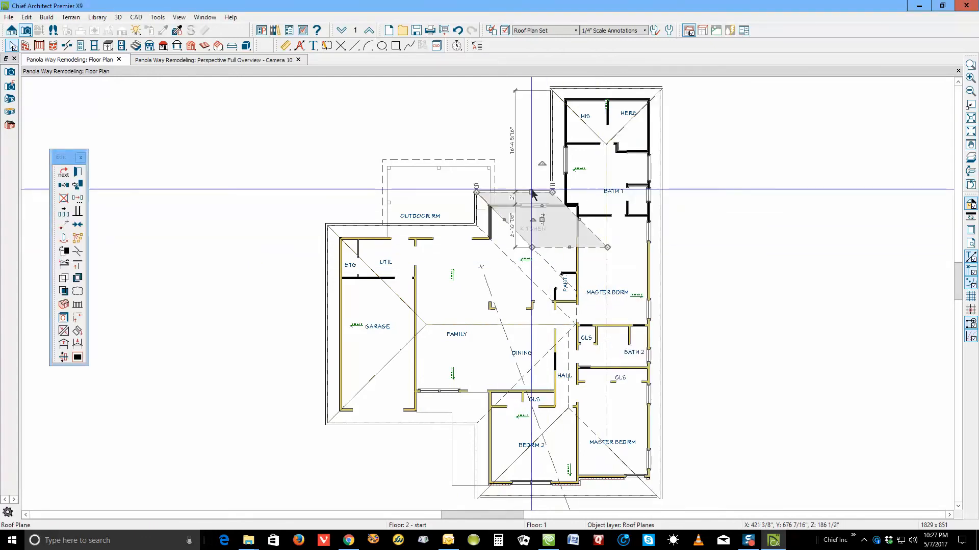
click(605, 352)
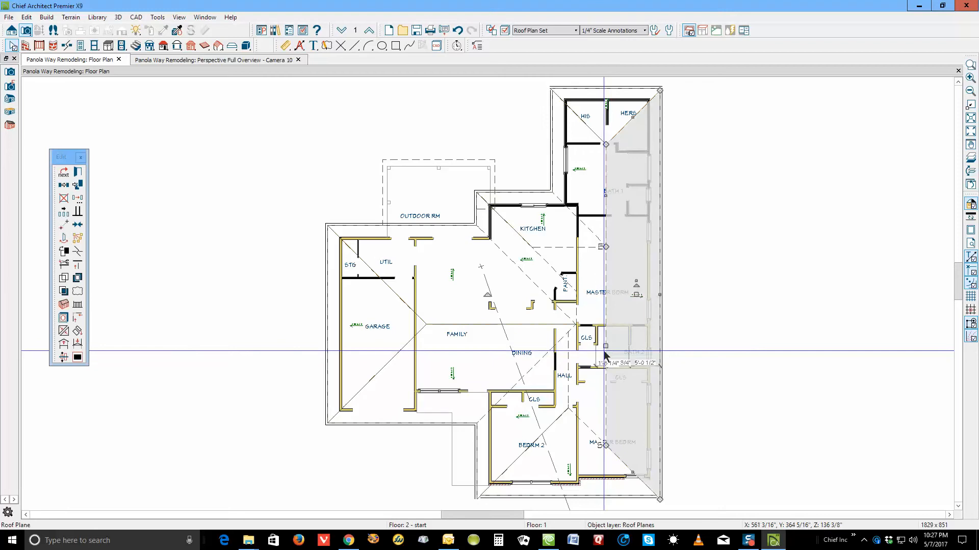
drag(604, 353, 568, 404)
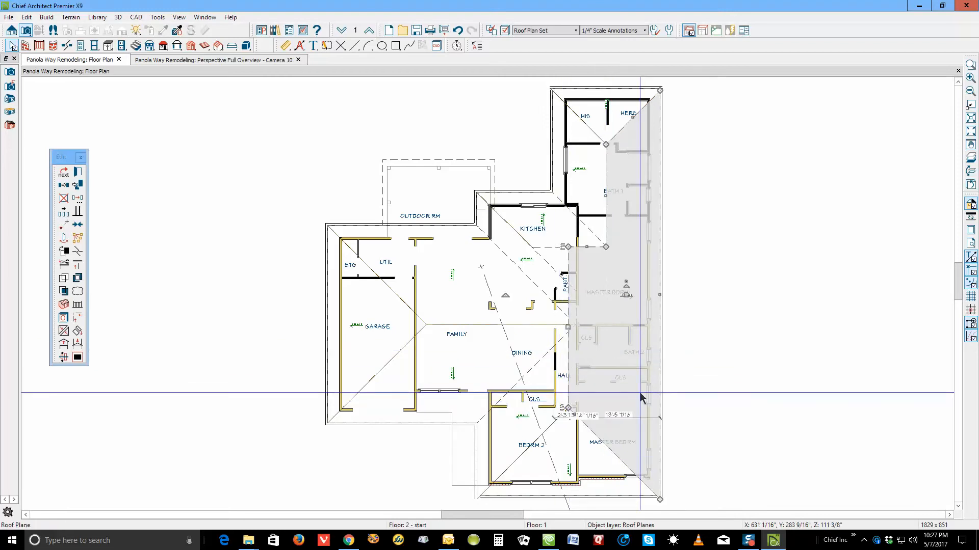
key(Escape)
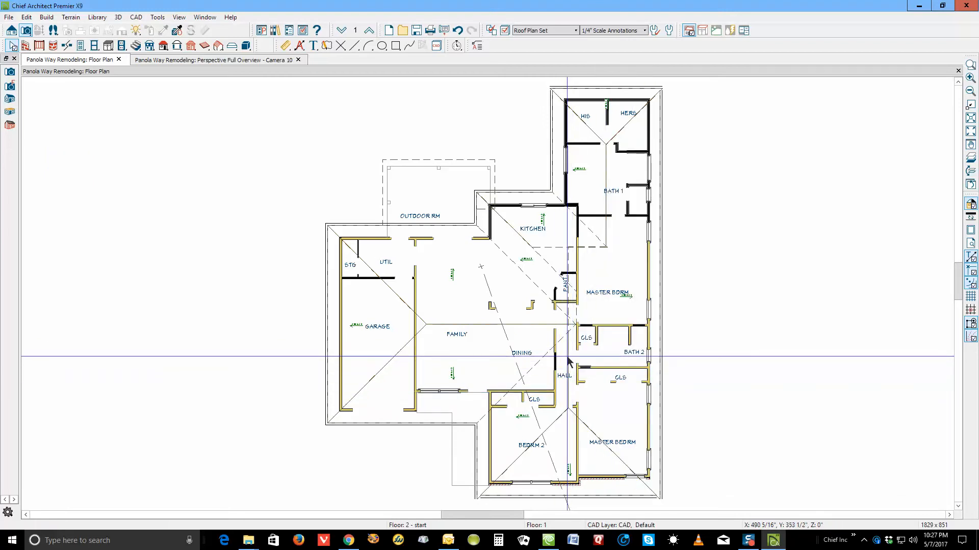
Join the moved ridge edge of the long outer roof plane with the opposite roof plane over Bedrm 2
right_click(571, 362)
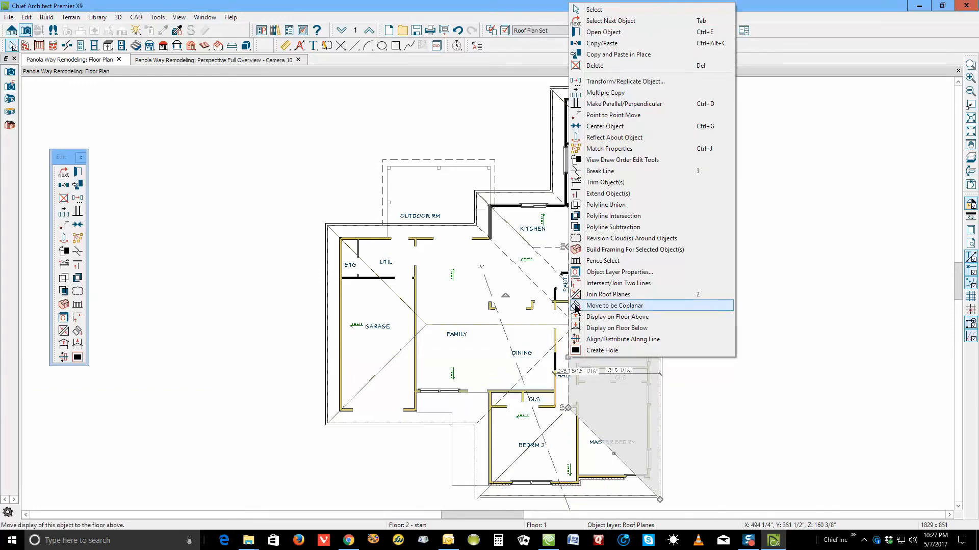
click(583, 284)
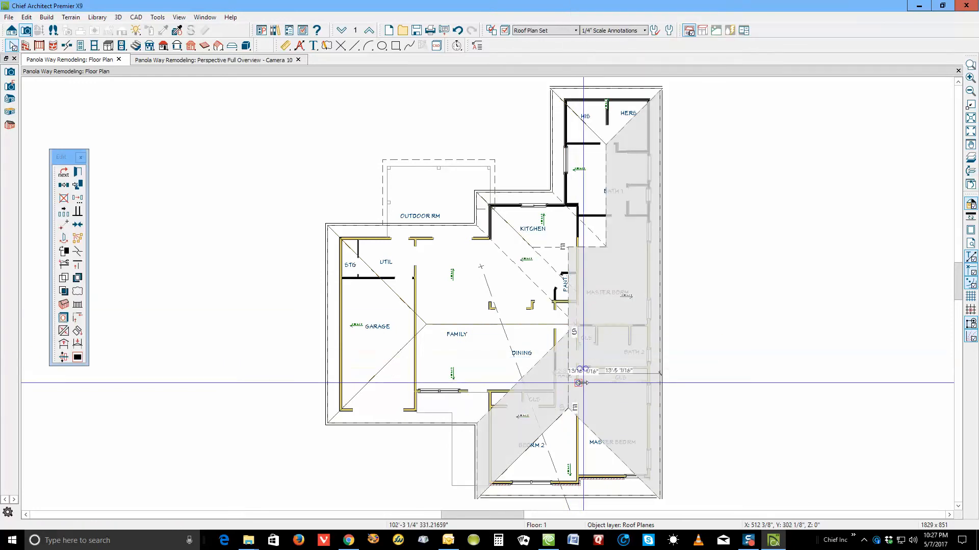
click(568, 392)
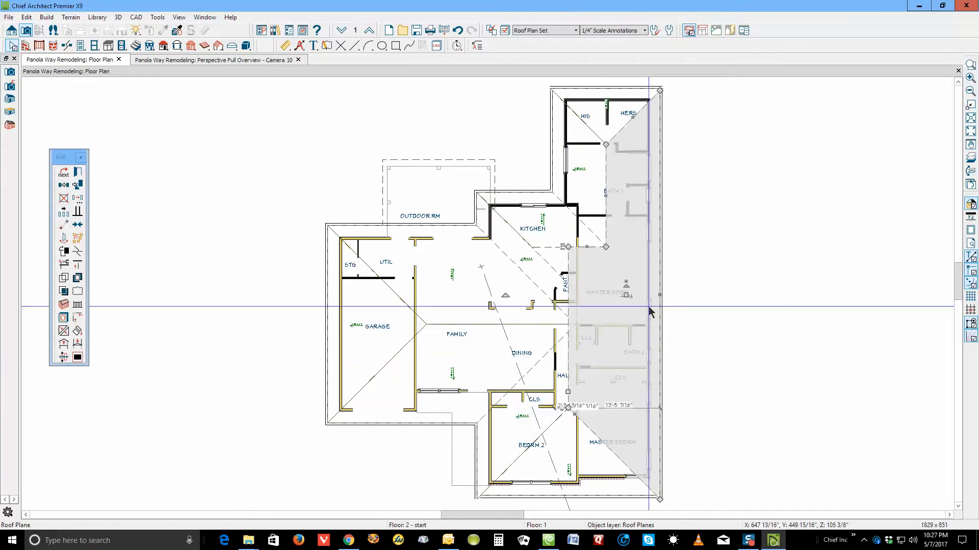
key(Escape)
Inspect the roof plane edges meeting between the pantry, dining area and hall, and open a new perspective full overview
scroll(585, 334, up, 4)
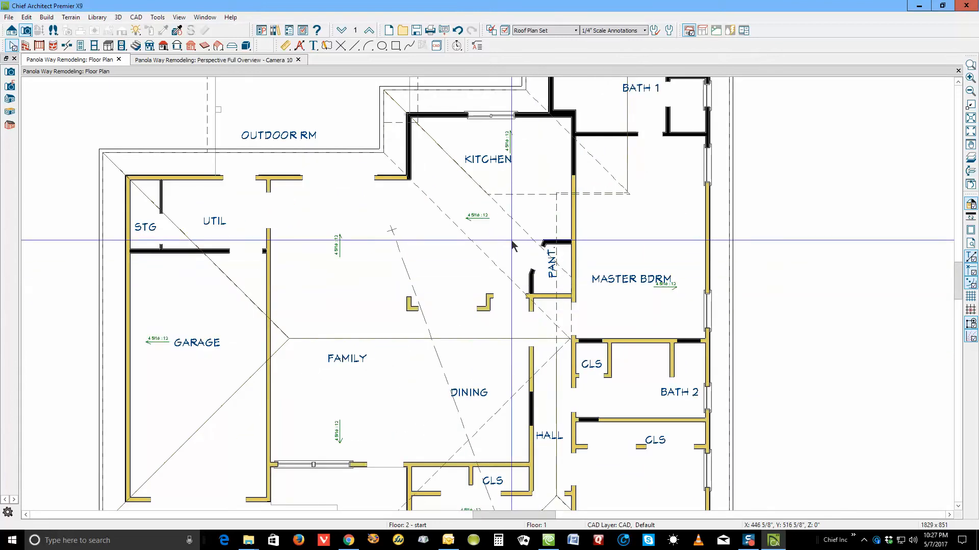
click(571, 317)
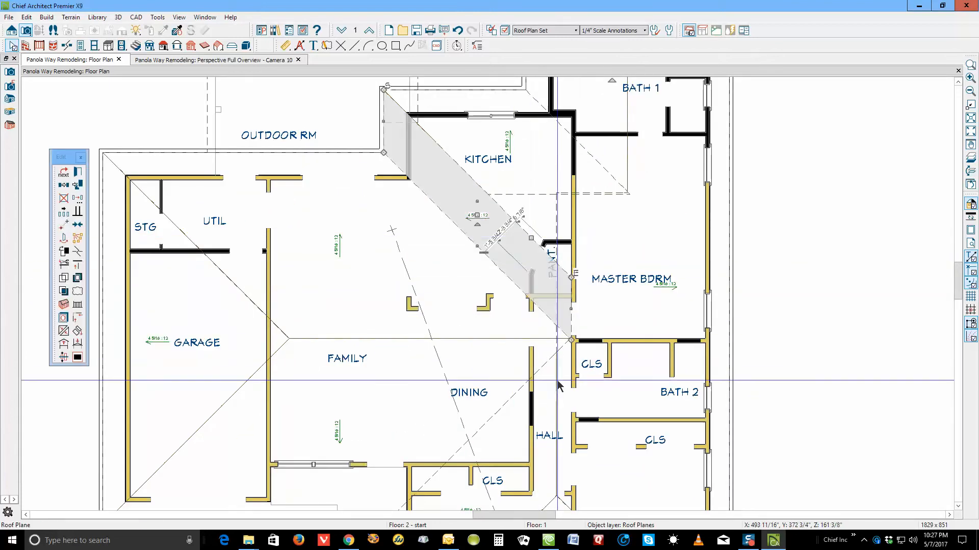
click(557, 346)
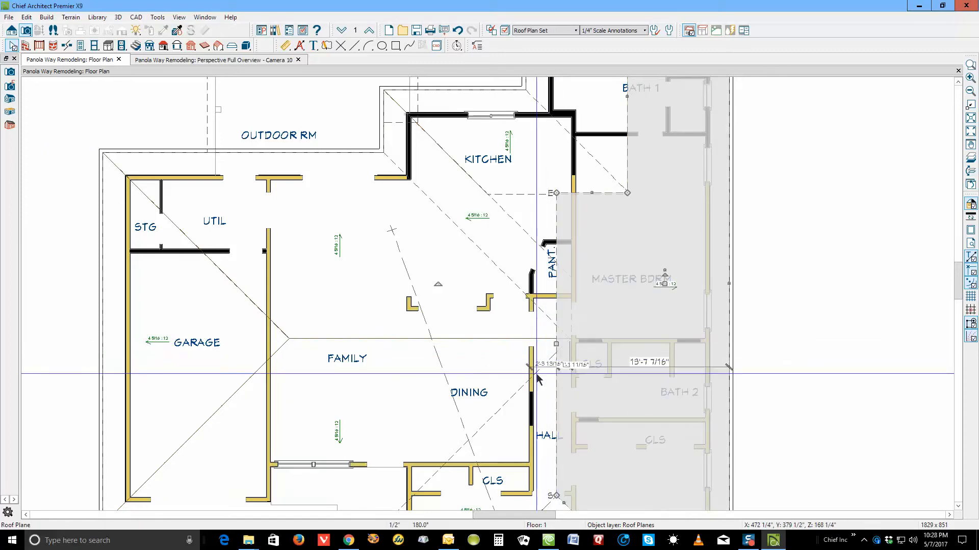
click(519, 394)
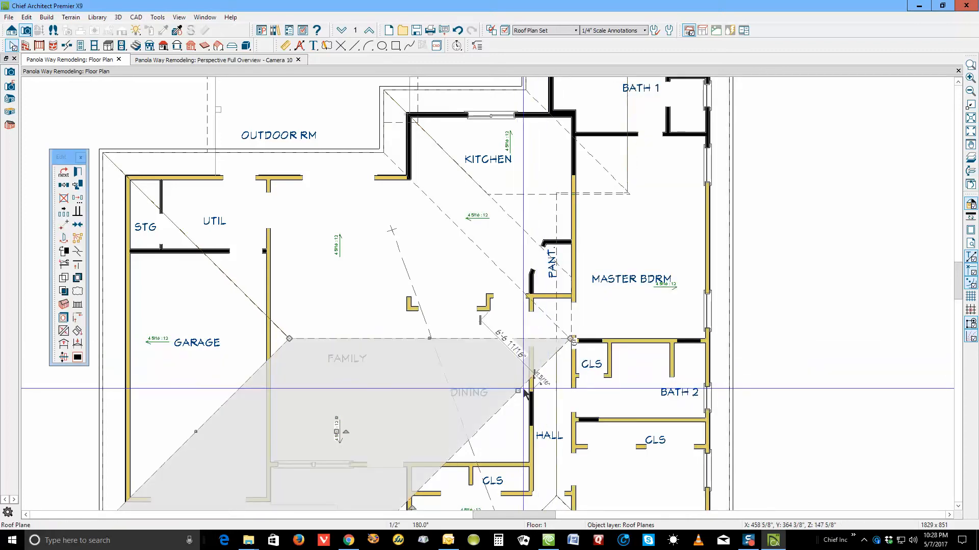
key(Escape)
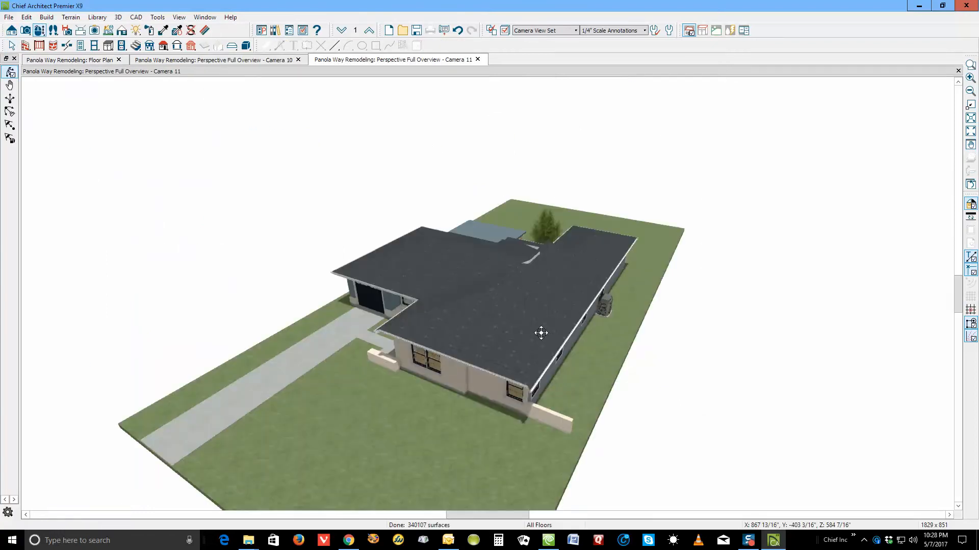
Examine the front corner of the bedroom wing up close, checking how the eaves of the front and long outer roof planes meet
scroll(543, 337, up, 2)
drag(540, 334, 497, 379)
scroll(506, 367, up, 4)
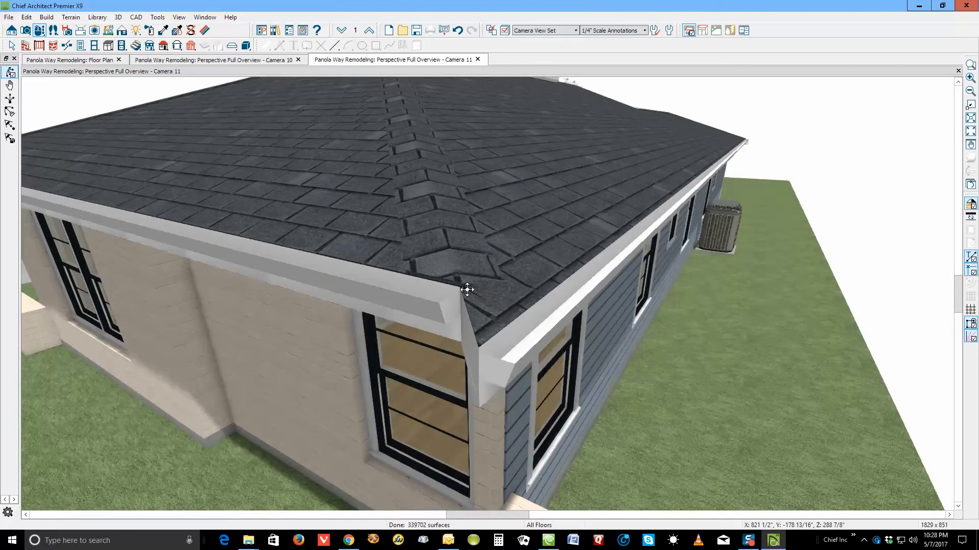
scroll(467, 290, down, 4)
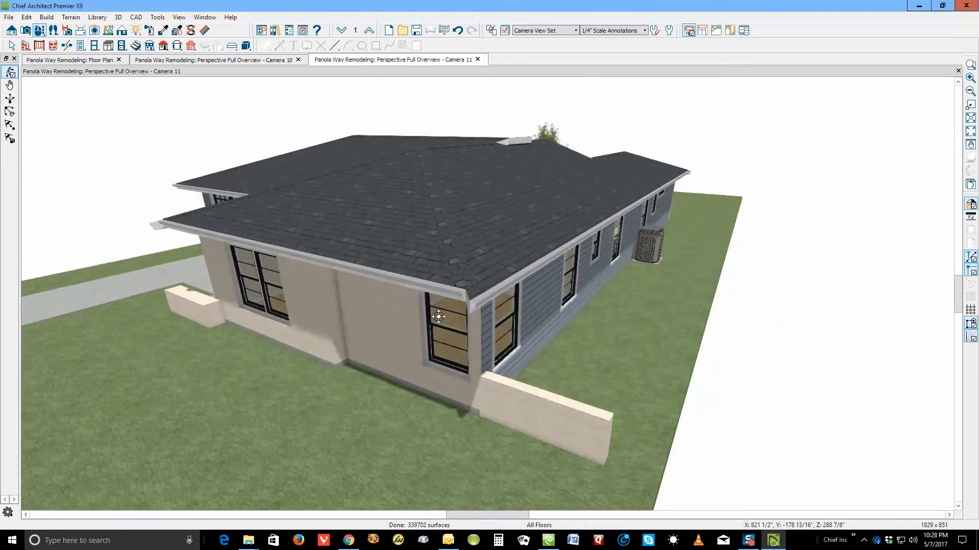
key(space)
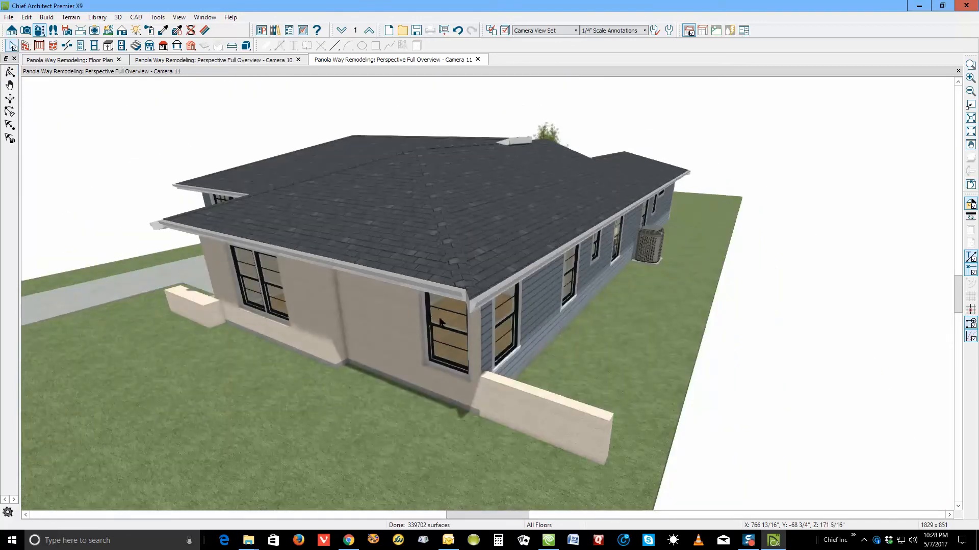
click(488, 282)
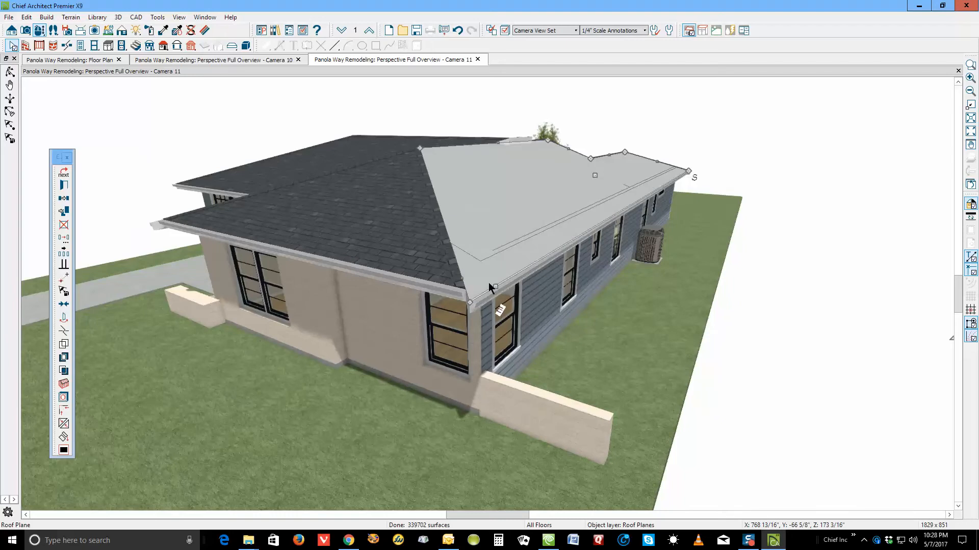
click(415, 263)
key(Escape)
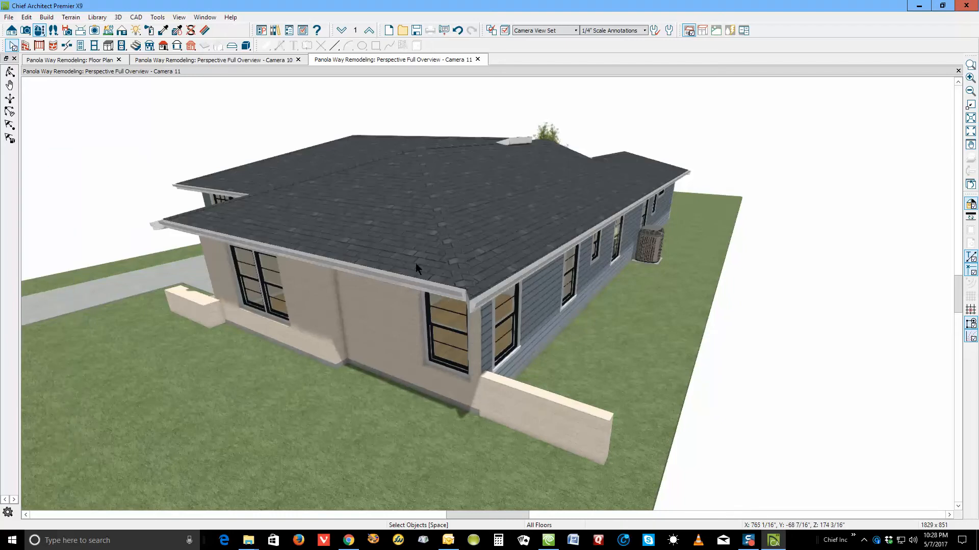
Check the fascia top height of the entry-side roof plane over Bedrm 2 in its specification
click(154, 226)
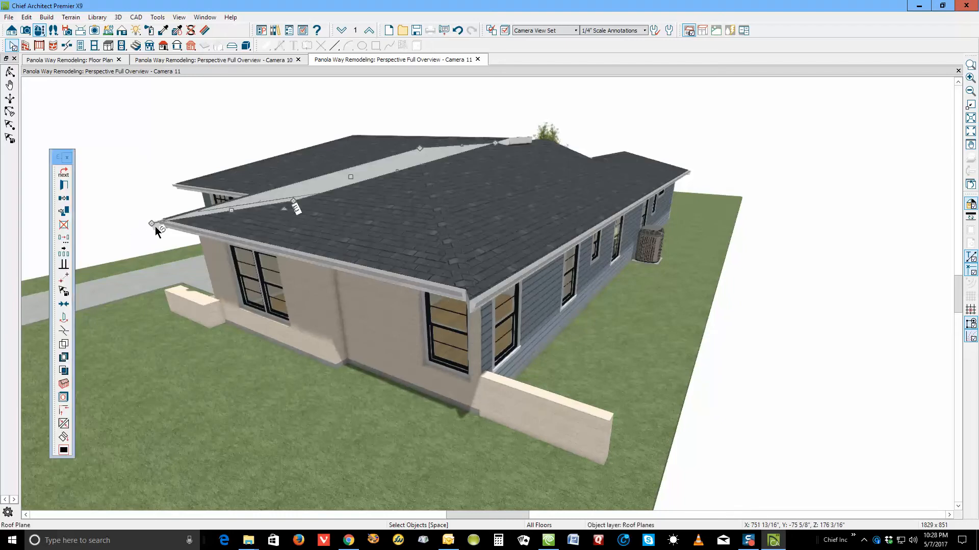
click(64, 187)
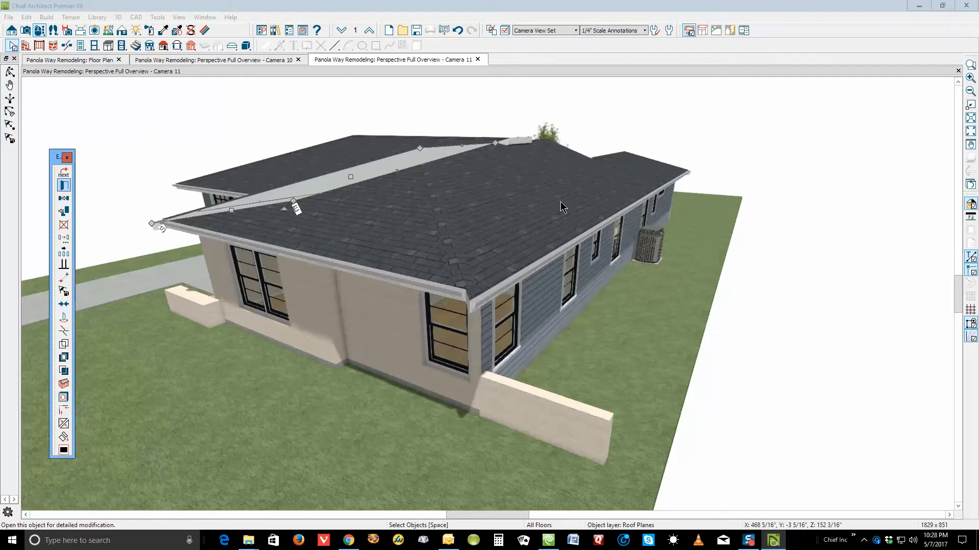
click(312, 207)
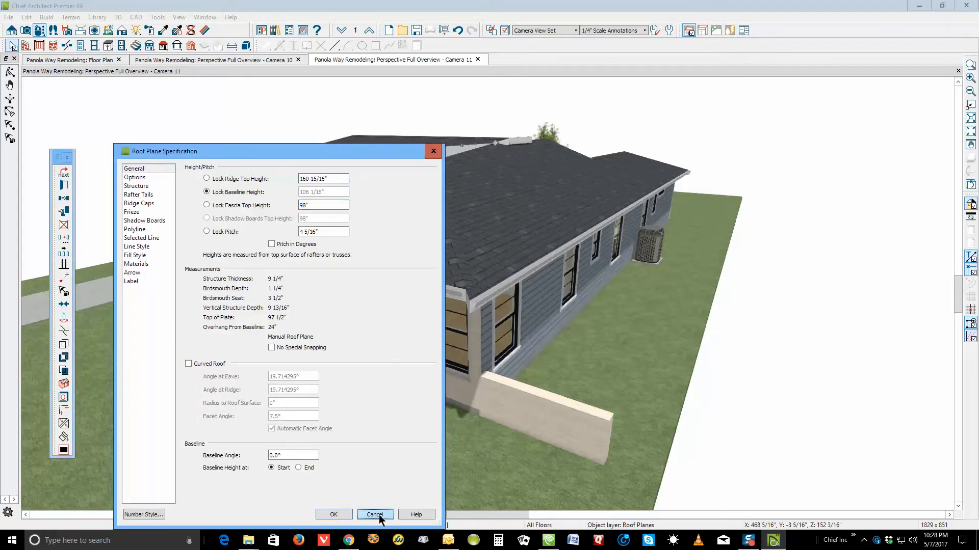
click(377, 515)
For the front hip roof plane, show the pitch in degrees and set the fascia top height to 98 inches
click(366, 265)
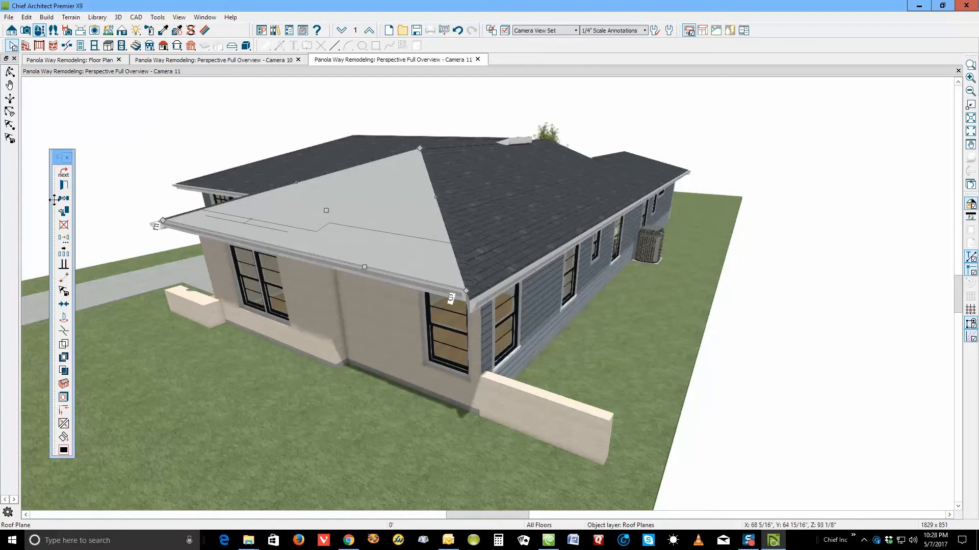
click(64, 185)
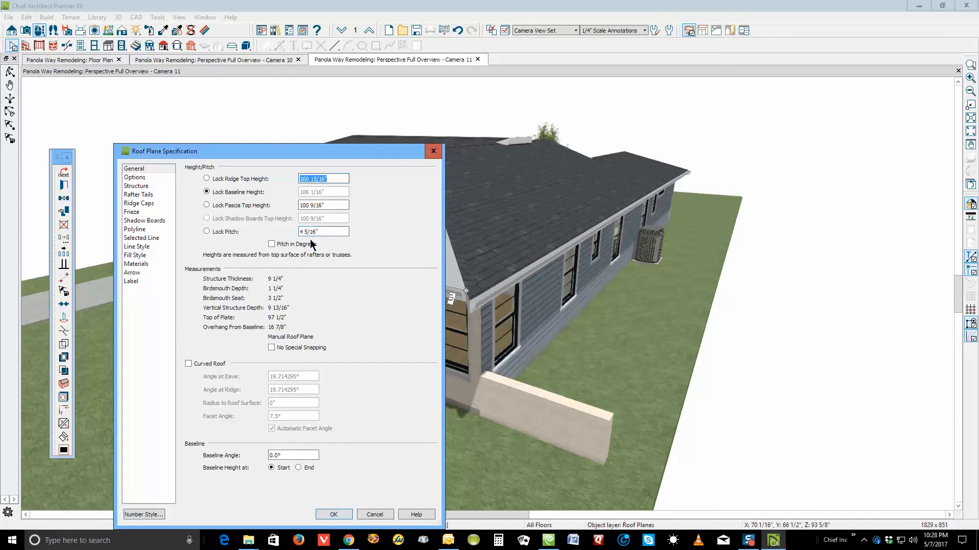
click(272, 245)
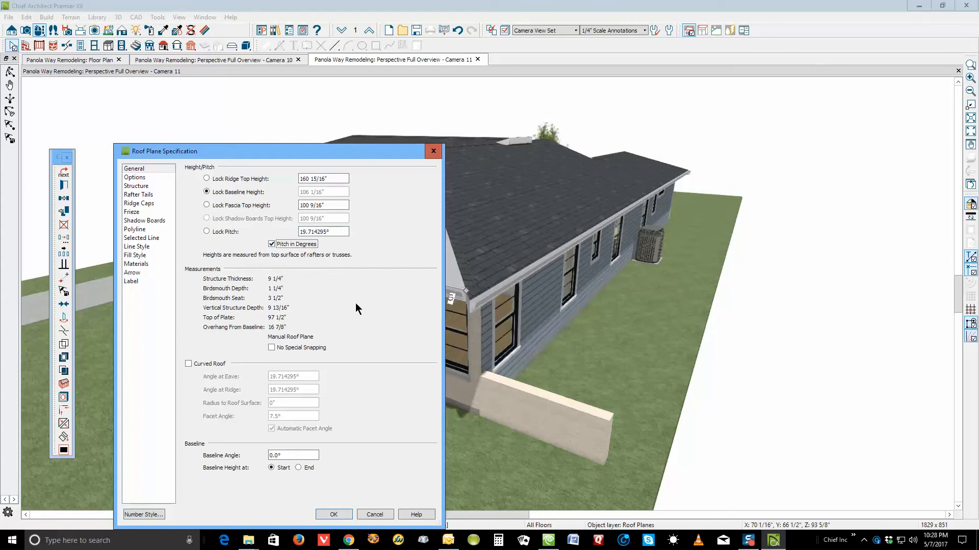
click(332, 205)
text(98)
click(333, 514)
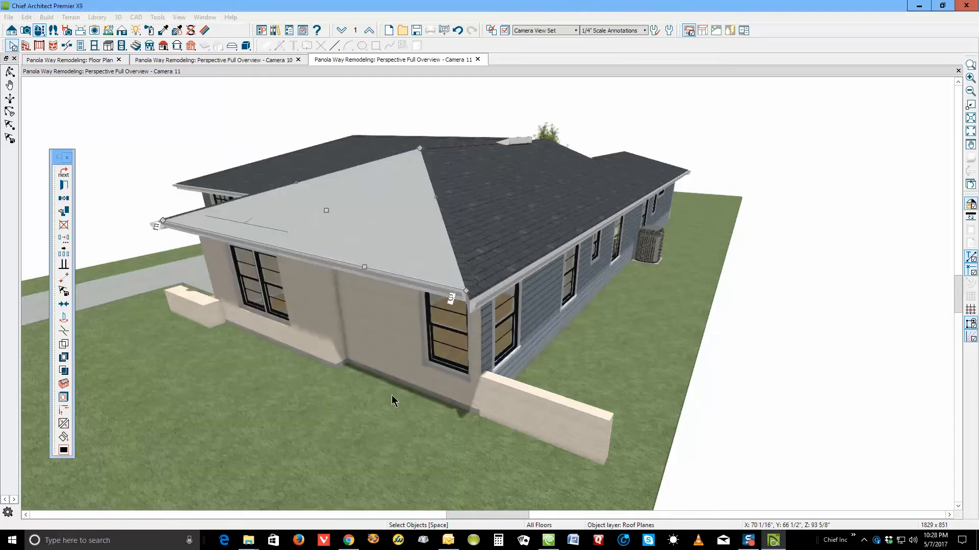
Join the hip edge of the long outer roof plane with the front hip roof plane
right_click(468, 275)
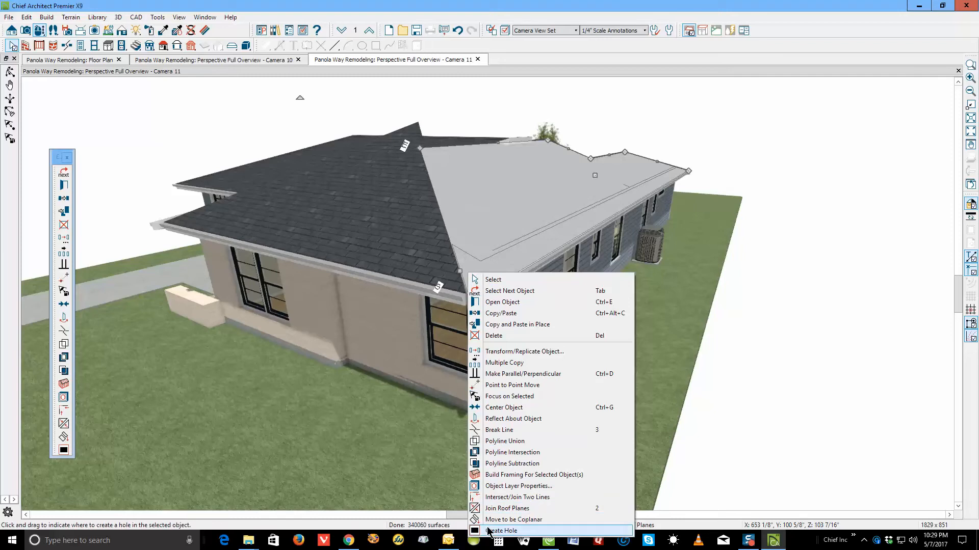
click(497, 508)
click(448, 279)
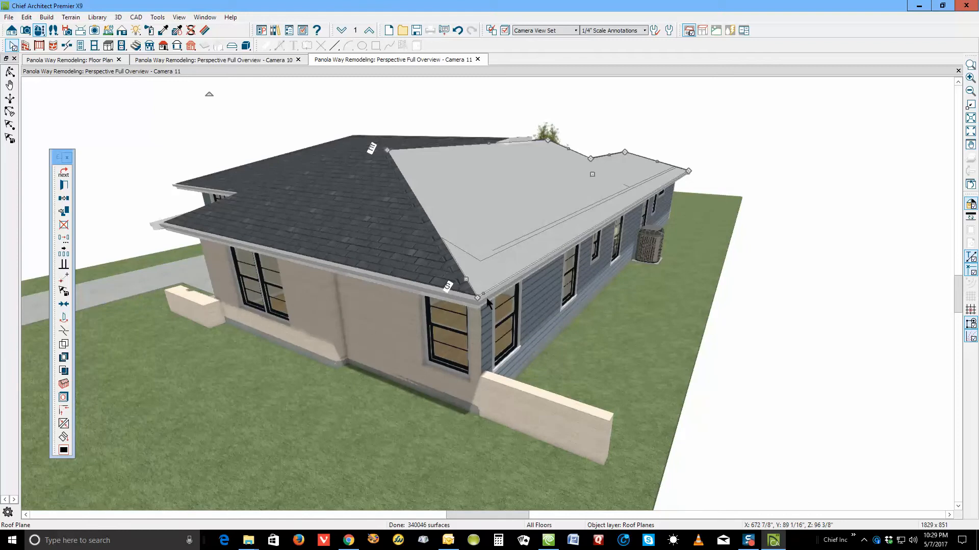
Join the front hip roof plane's other hip edge with the entry-side roof plane over Bedrm 2
scroll(482, 295, down, 3)
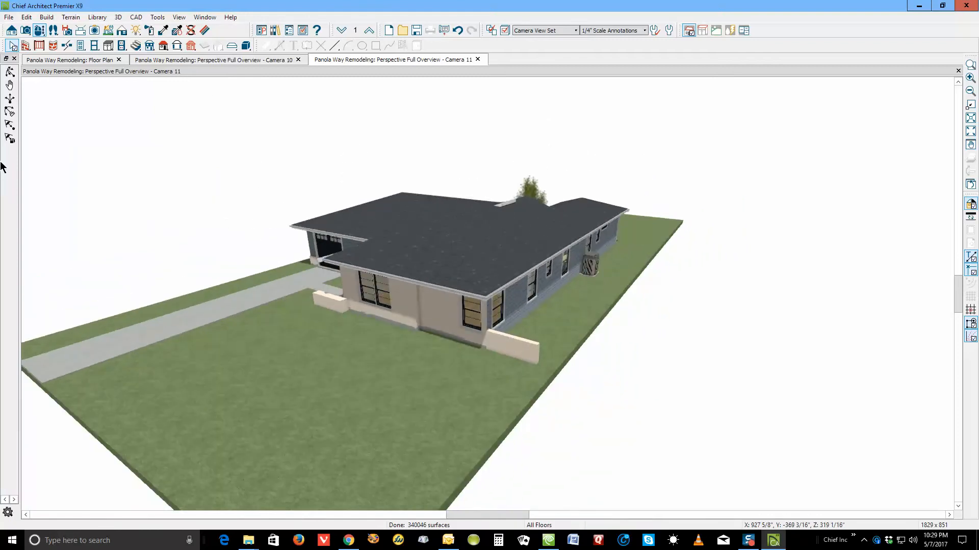
click(10, 72)
drag(109, 214, 284, 248)
key(space)
right_click(627, 279)
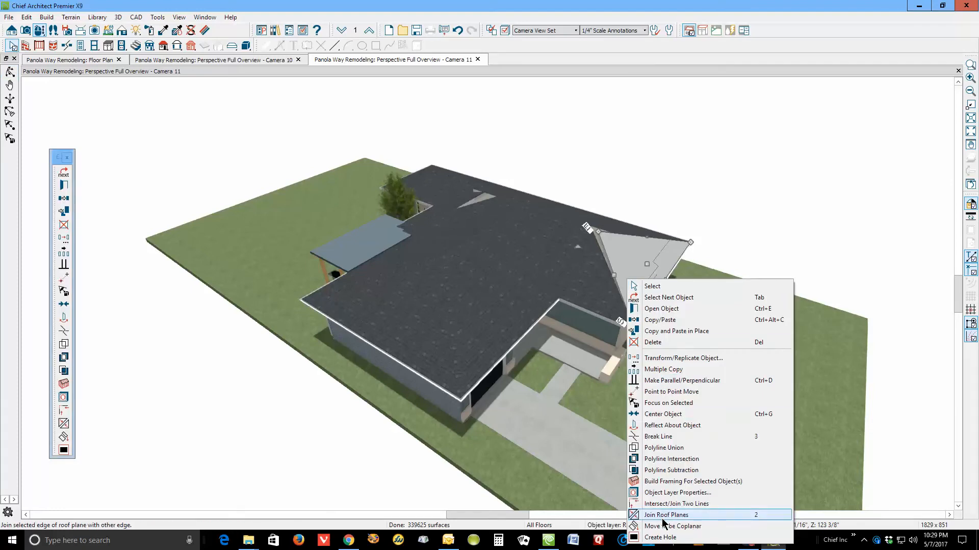
click(634, 451)
shift+click(614, 312)
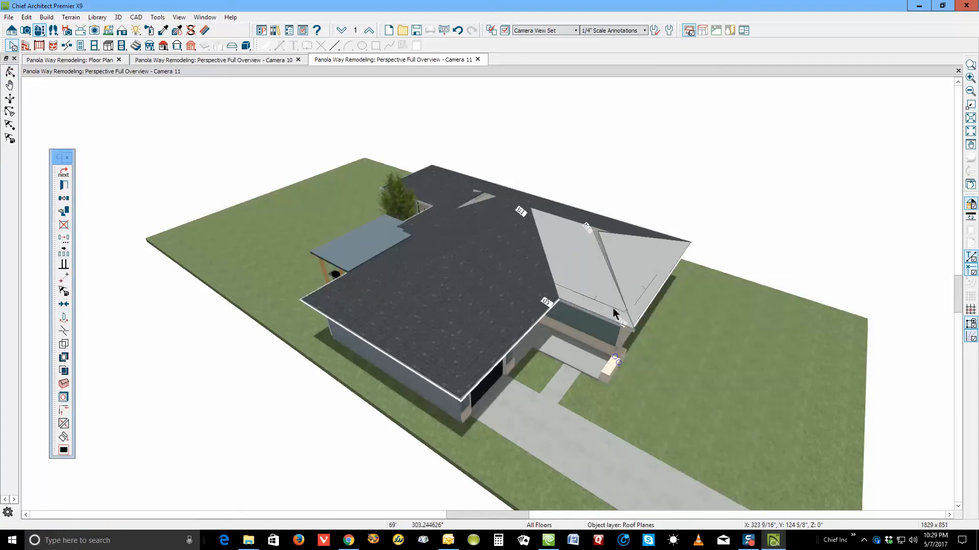
key(Escape)
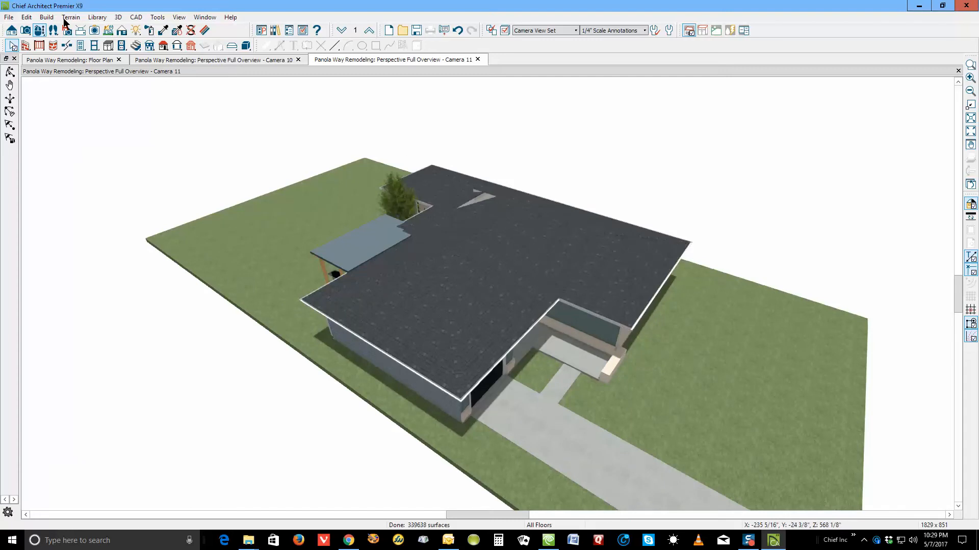
Add a break in the inner edge of the long outer roof plane beside the opening over the bedroom wing
click(10, 72)
drag(533, 248, 138, 262)
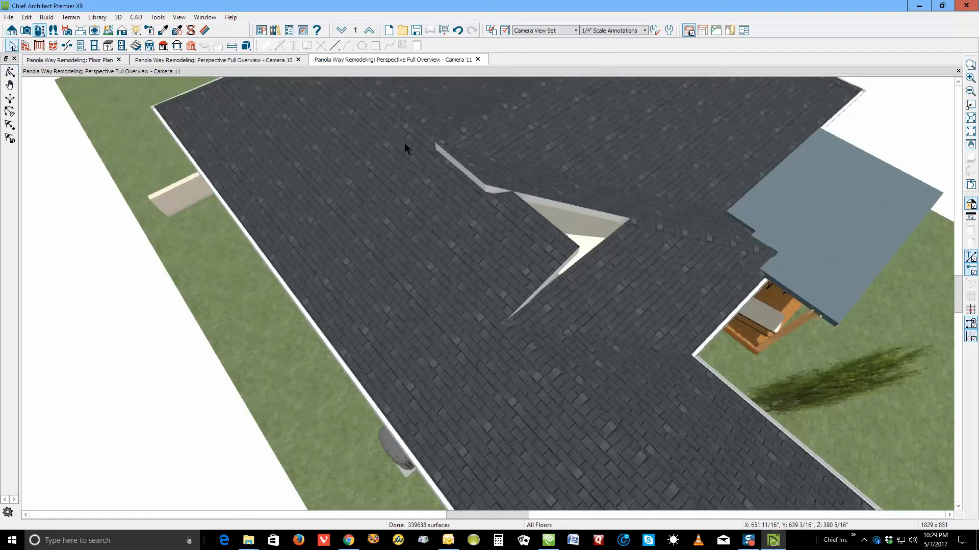
click(476, 206)
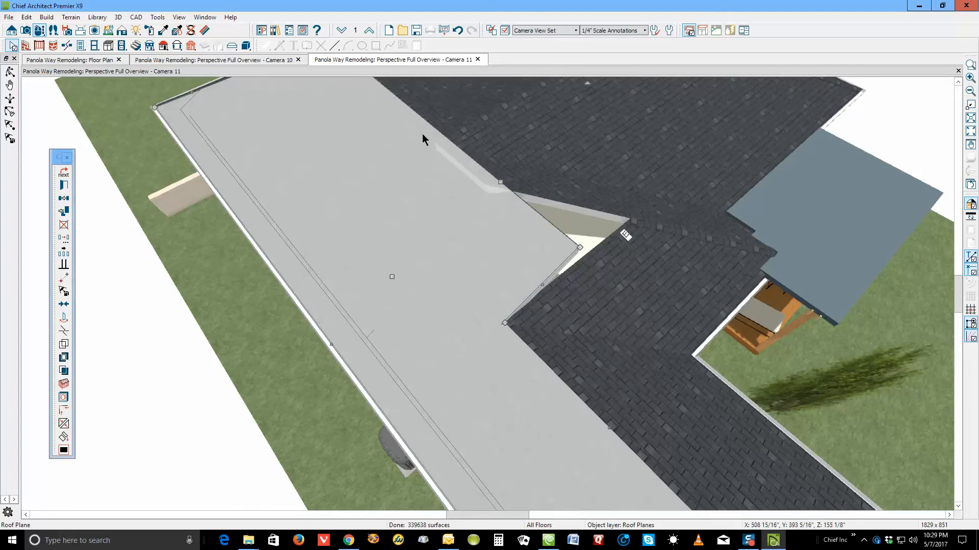
click(421, 109)
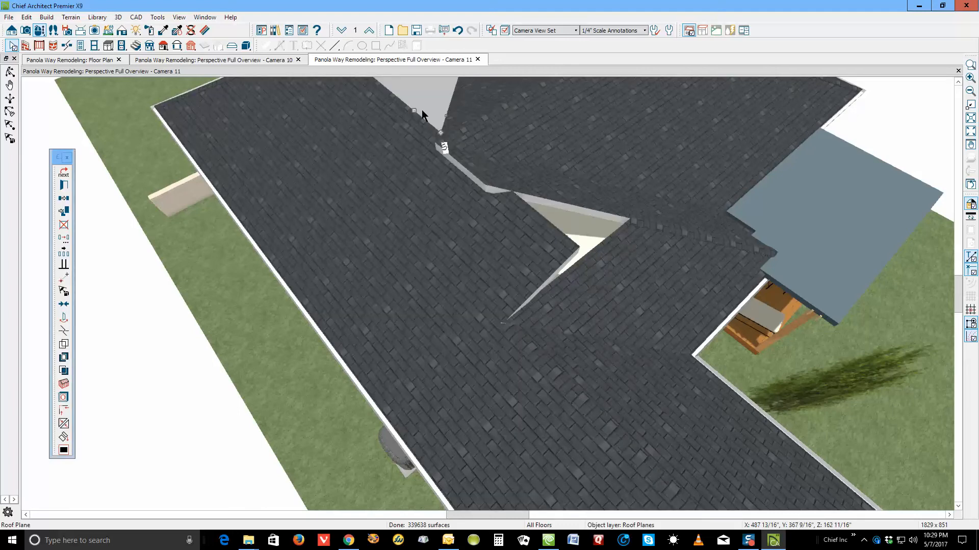
click(481, 171)
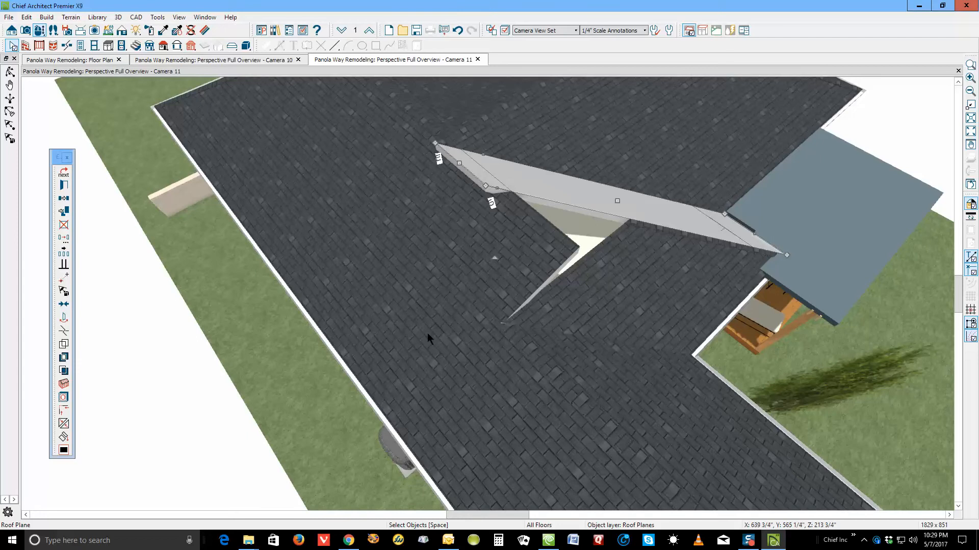
click(449, 205)
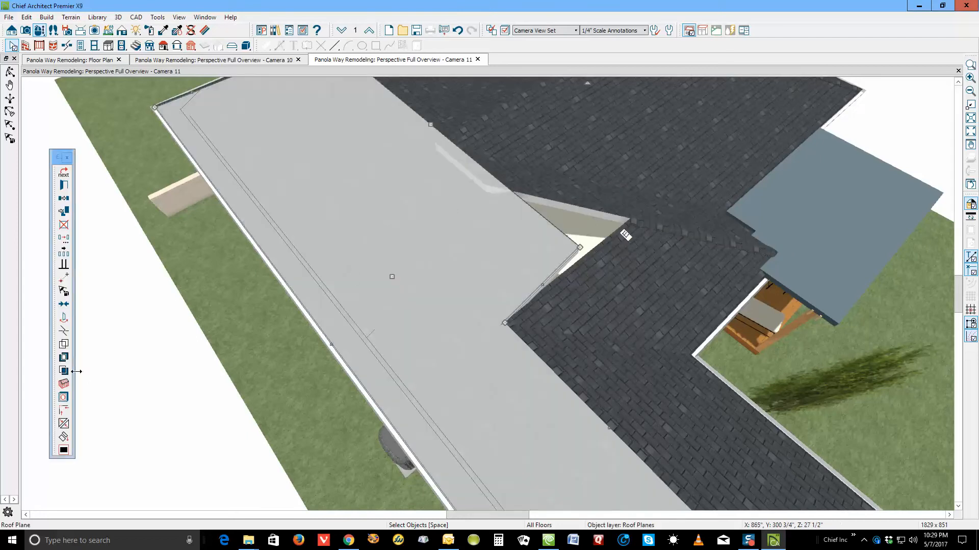
click(68, 331)
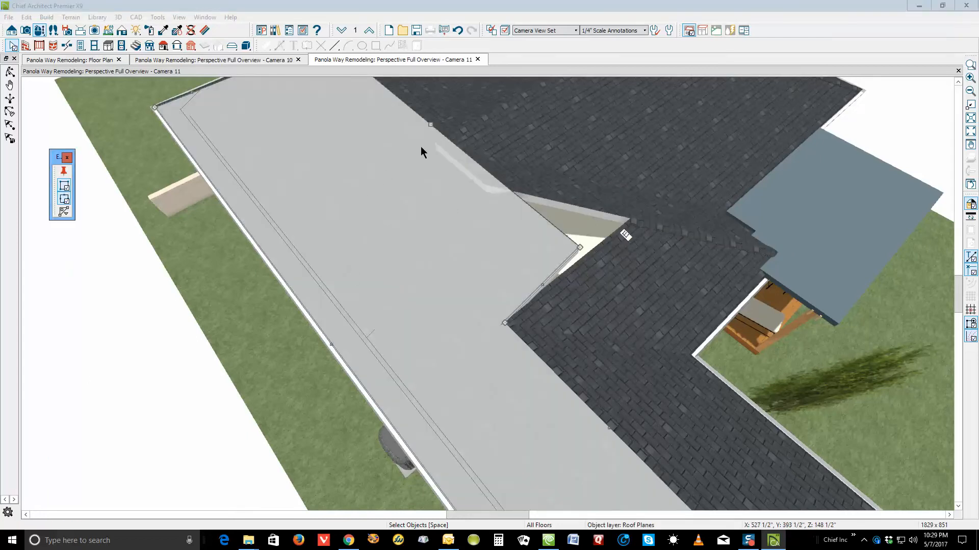
click(448, 141)
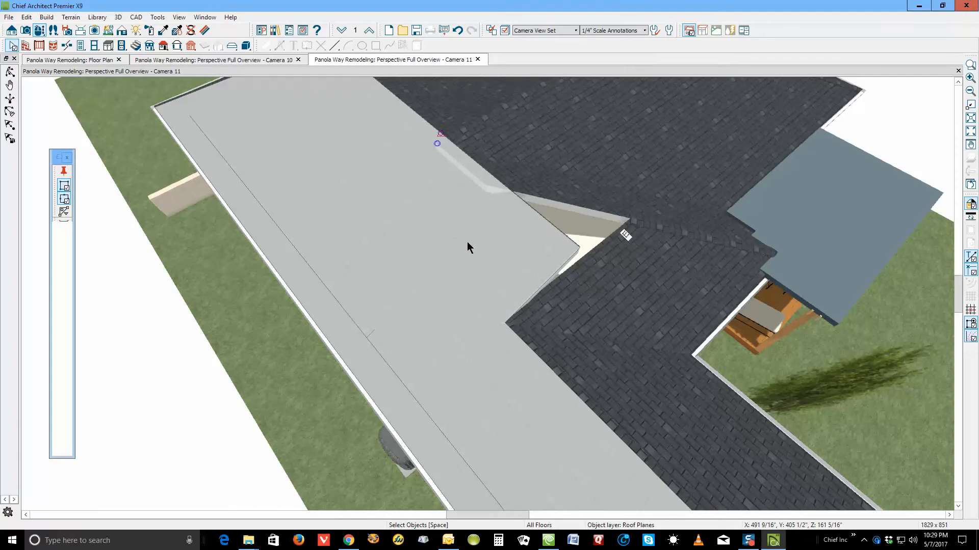
Pull the section of the long outer roof plane's inner edge beyond the break back toward its eave
click(502, 192)
drag(505, 189, 412, 309)
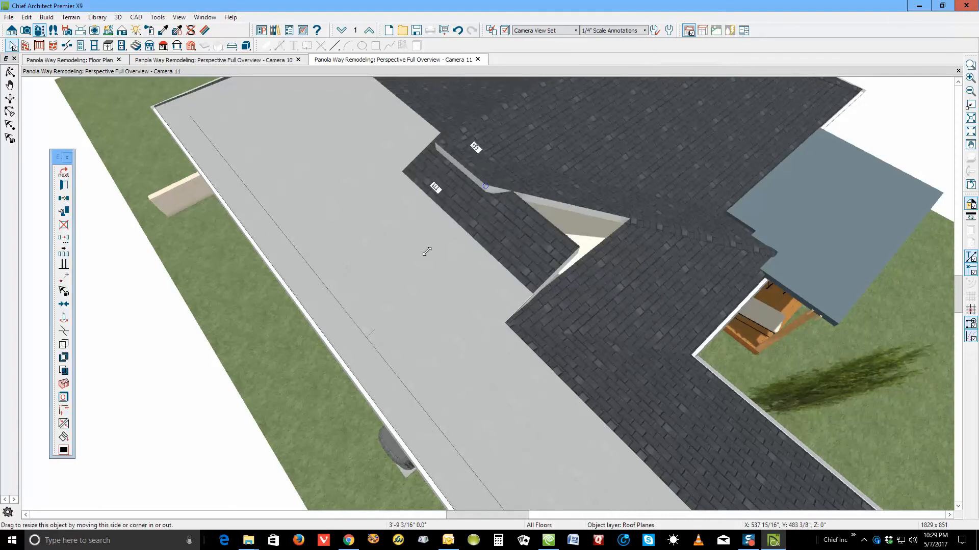
drag(440, 217, 442, 209)
click(437, 216)
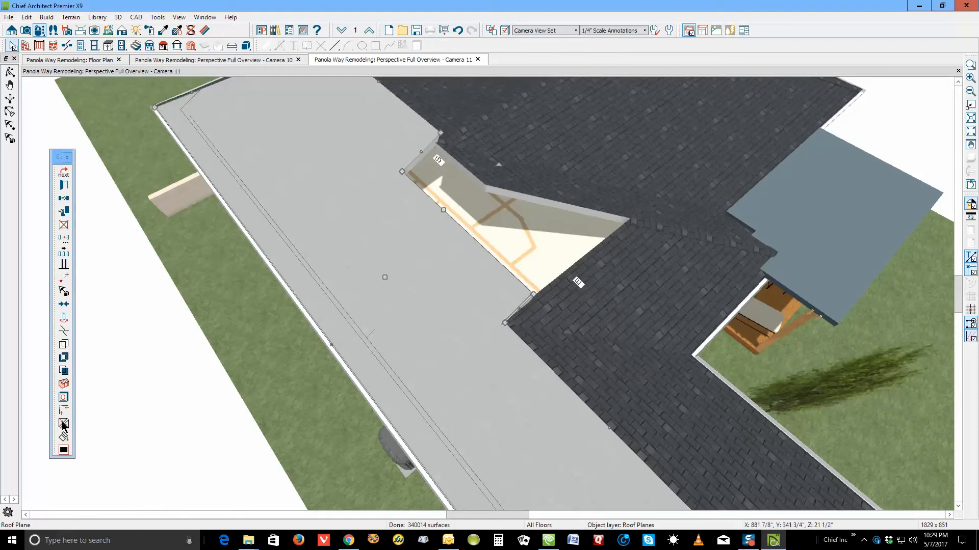
Try to join the pulled-back edge of the long outer roof plane with the narrow roof plane across the opening
click(64, 424)
click(465, 176)
key(ctrl+z)
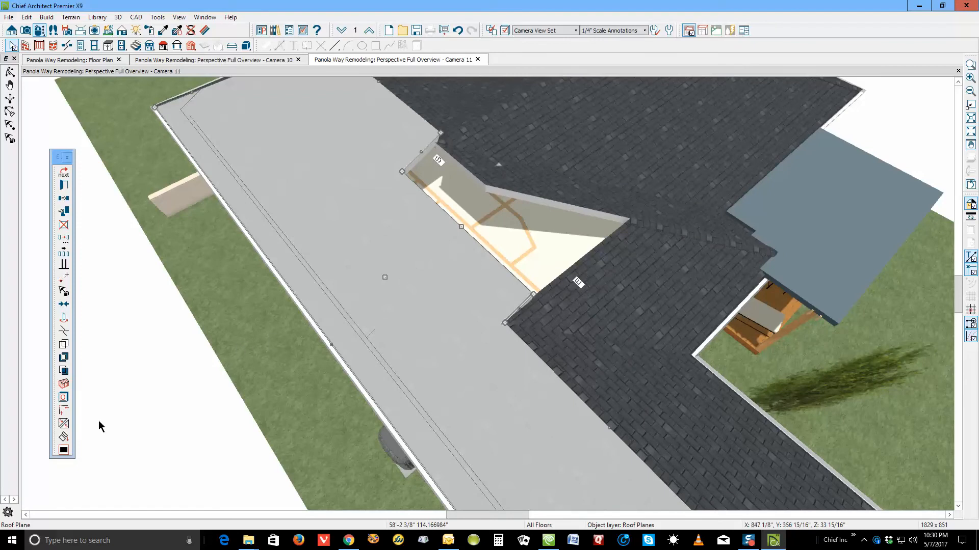
click(64, 423)
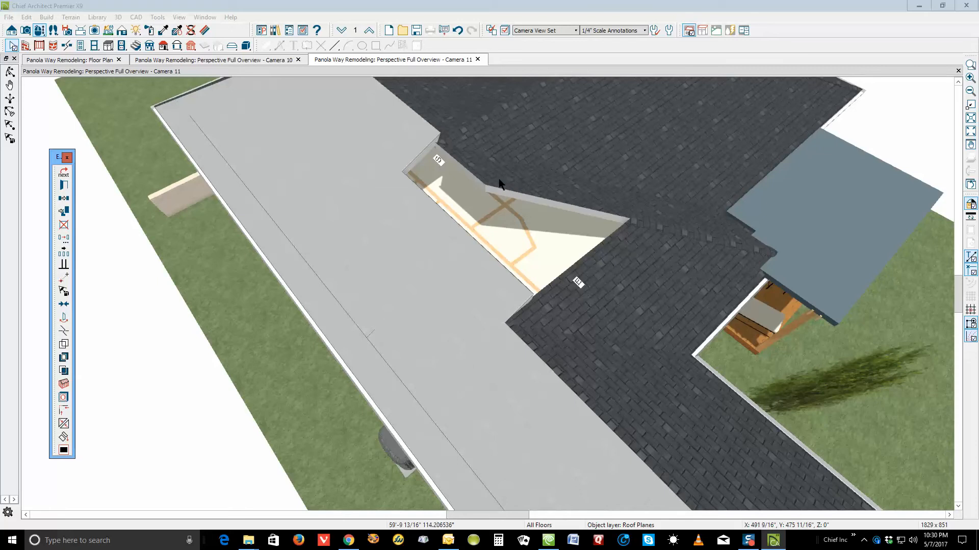
click(478, 179)
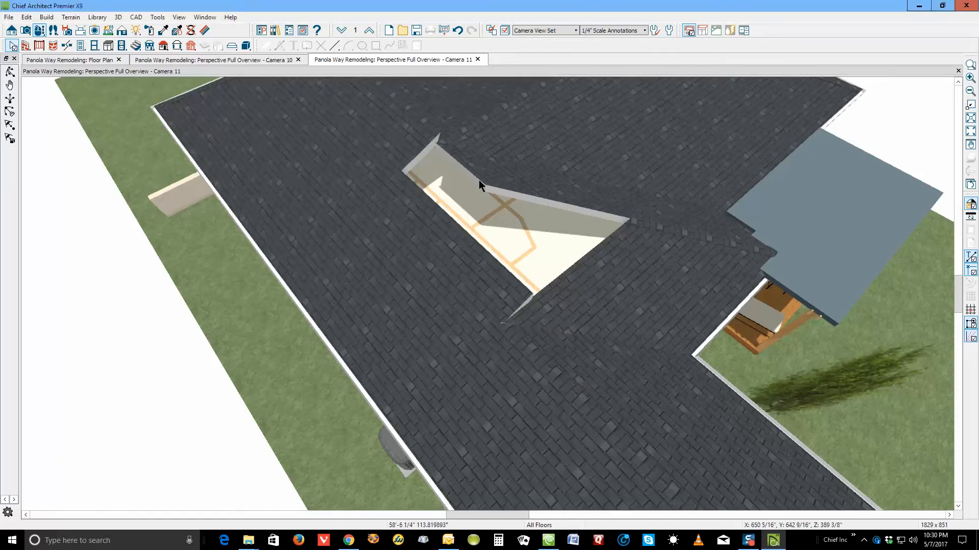
click(458, 220)
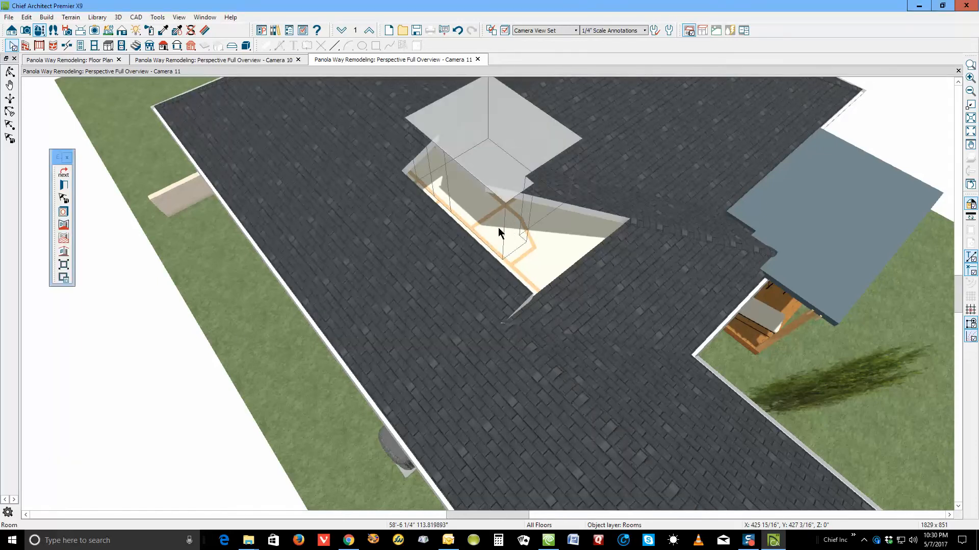
key(Escape)
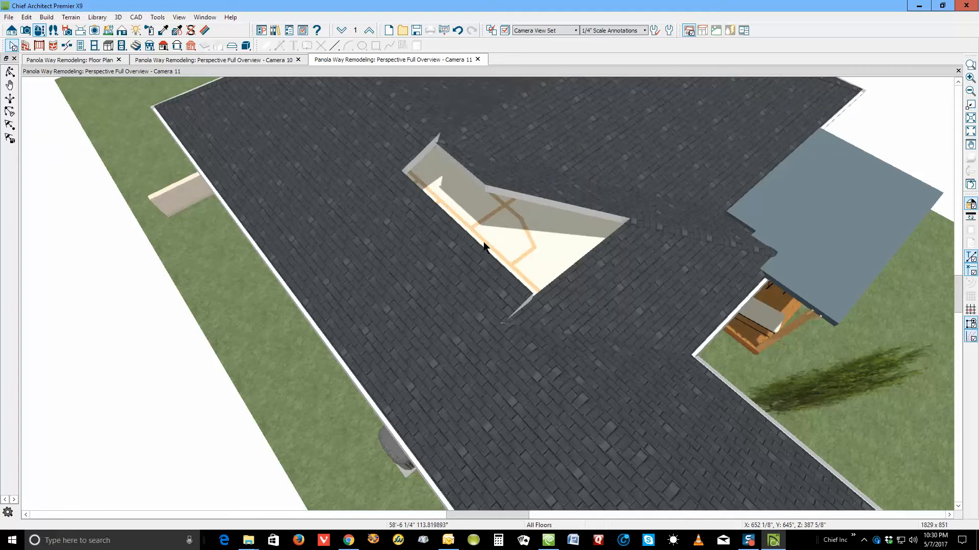
Move the narrow roof plane's end edge back from the long outer roof plane and try to join the two planes
click(491, 178)
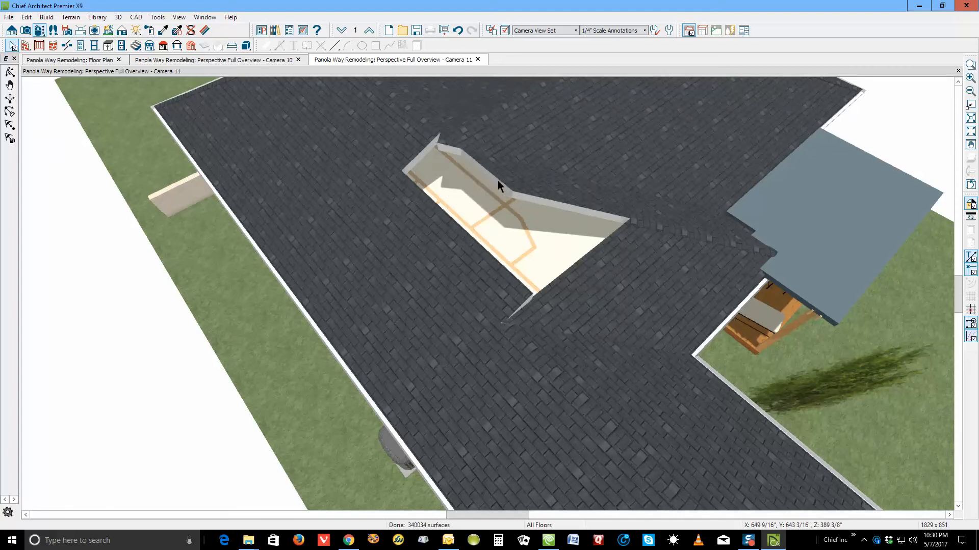
click(514, 188)
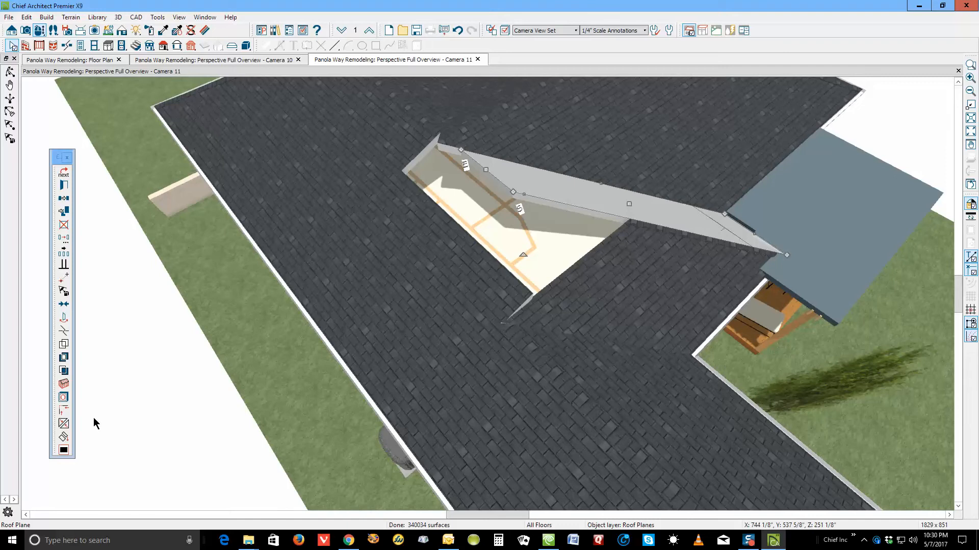
click(64, 437)
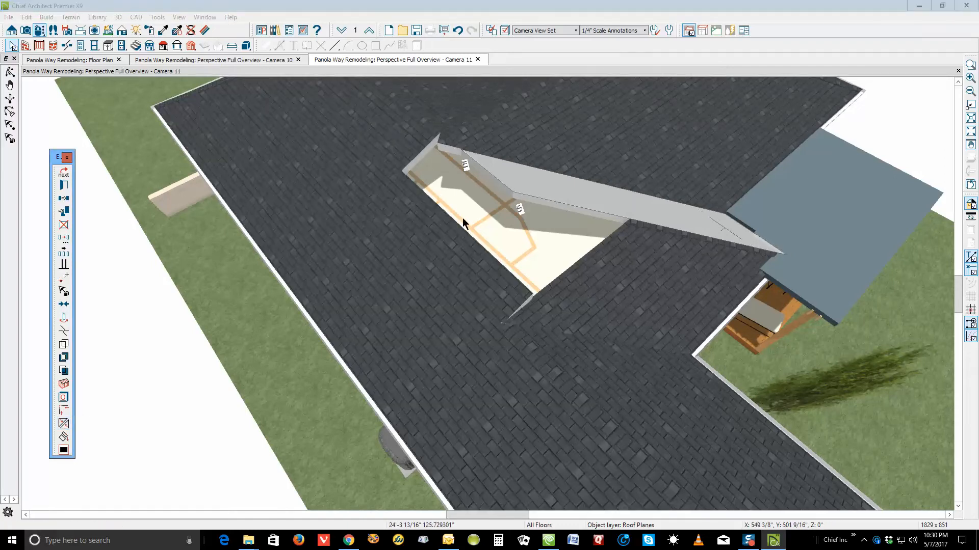
click(458, 228)
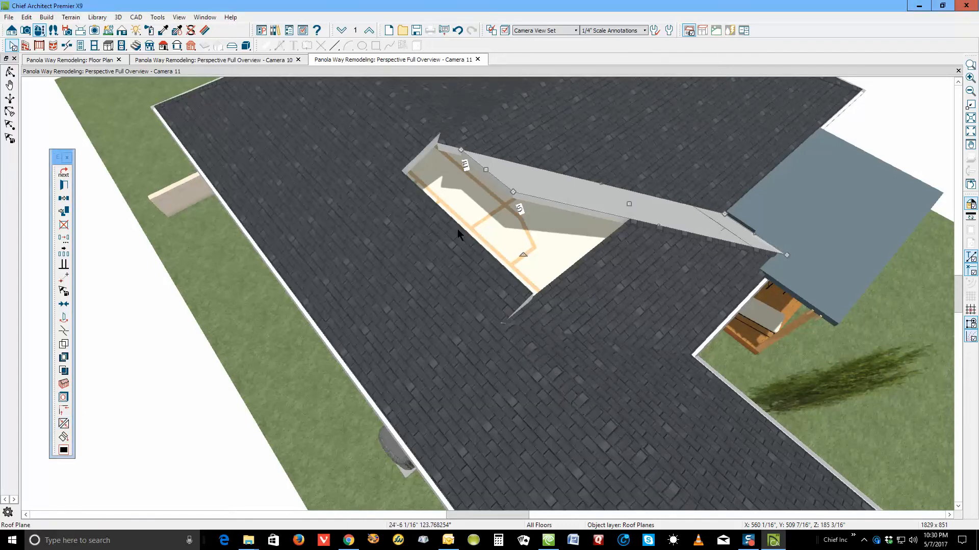
click(456, 231)
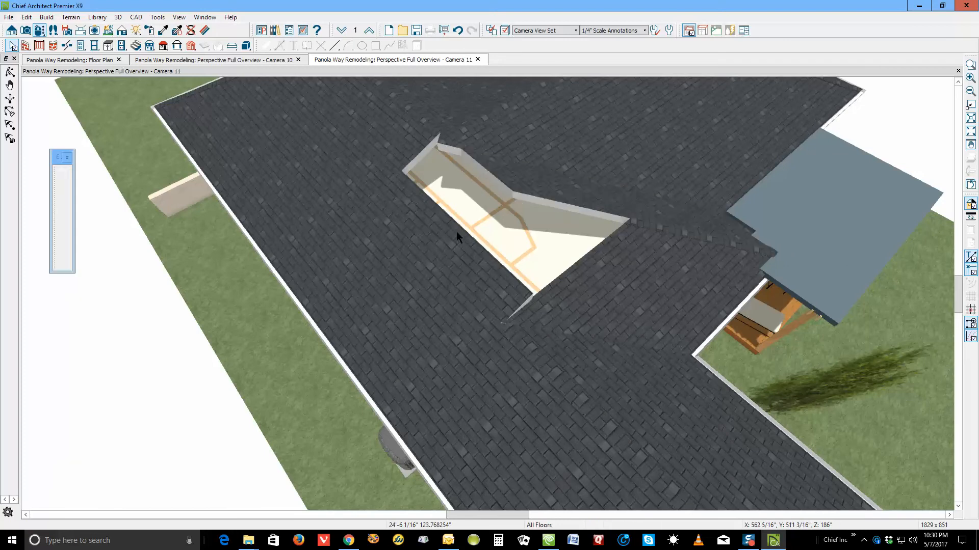
key(Escape)
In the floor plan, move the long outer roof plane's recessed edge over the Master Bdrm across to the pantry
key(ctrl+Tab)
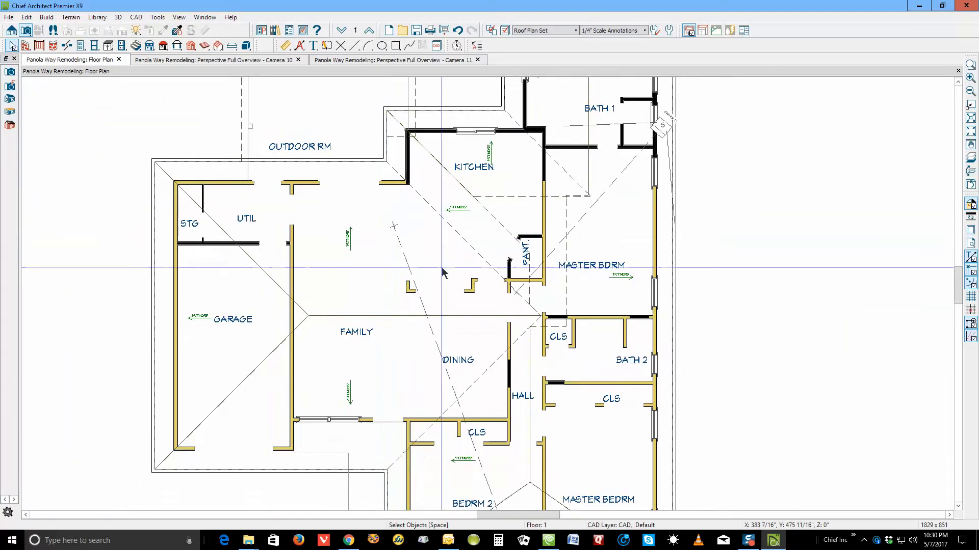
click(567, 288)
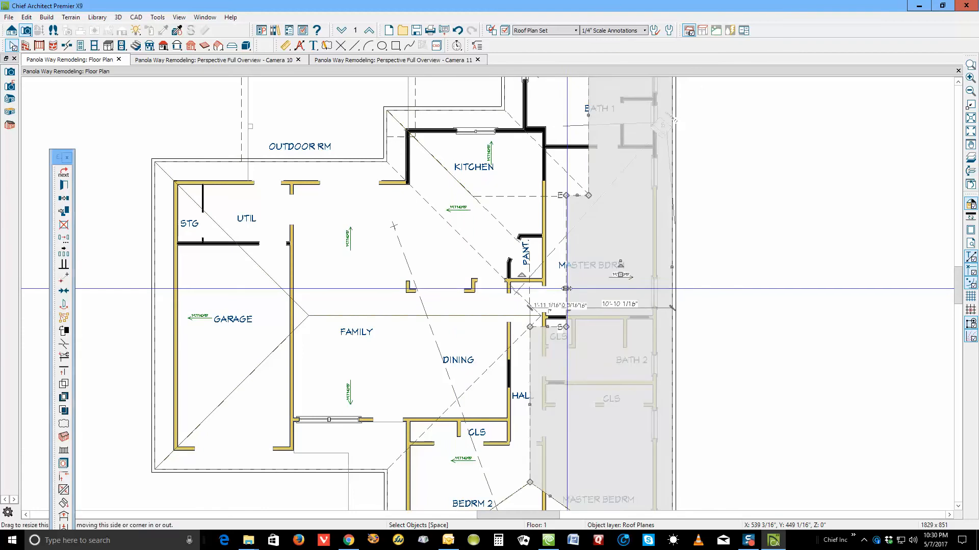
click(64, 493)
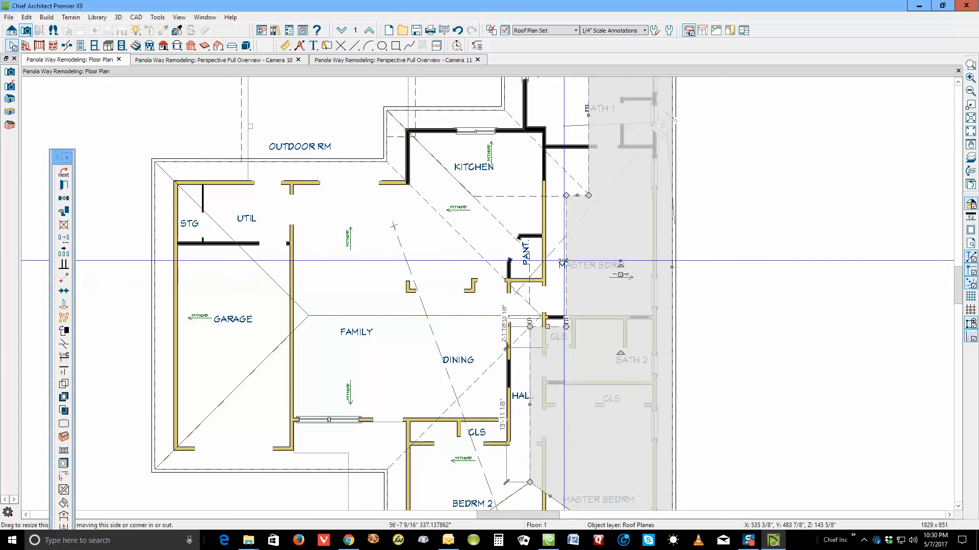
mouse_move(568, 263)
mouse_down()
mouse_move(525, 264)
mouse_move(541, 279)
mouse_up()
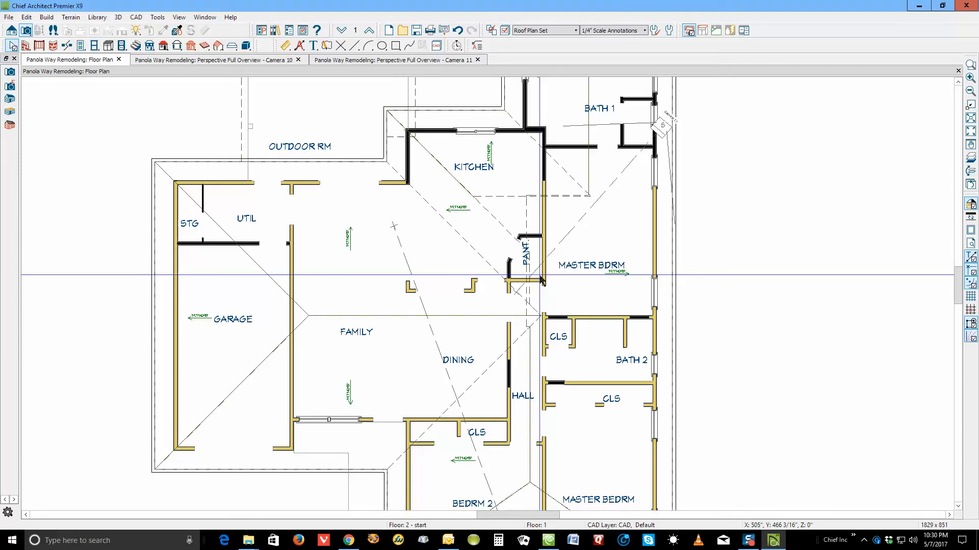
In the first perspective overview, try to join the narrow roof plane's end edge with the long outer roof plane
key(ctrl+Tab)
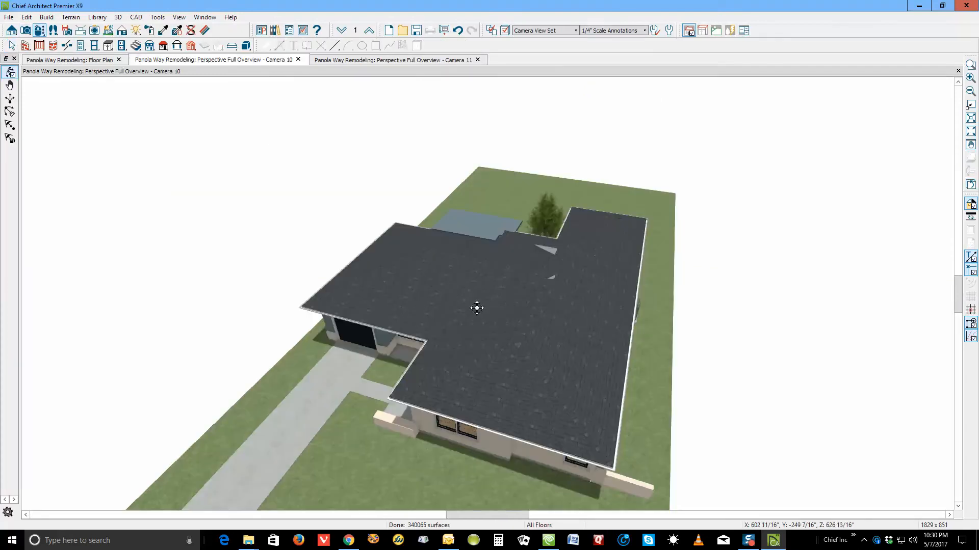
drag(525, 295, 284, 319)
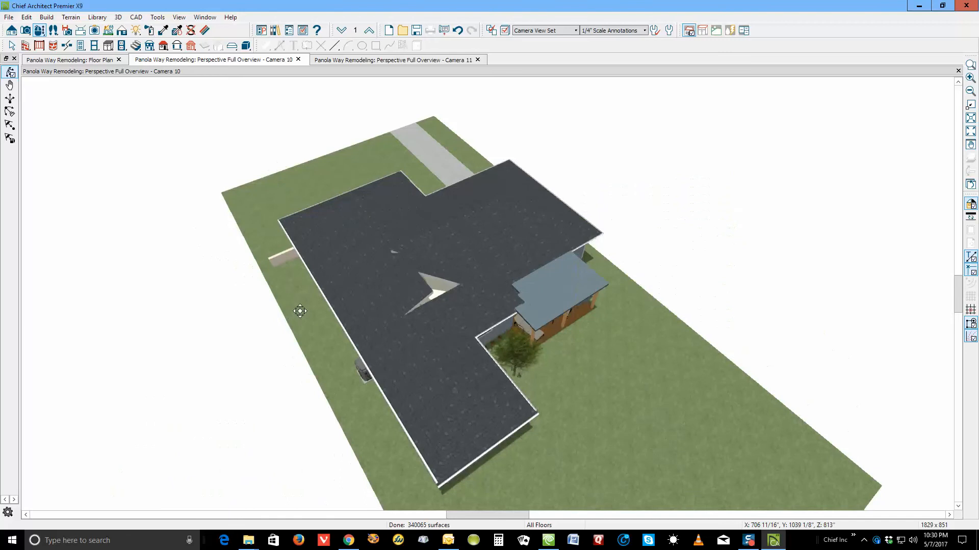
scroll(412, 270, up, 5)
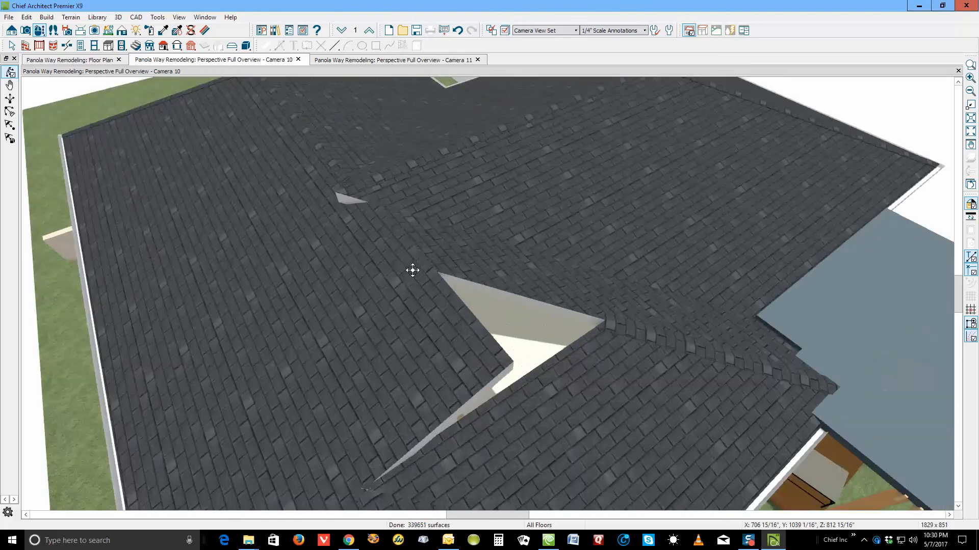
key(space)
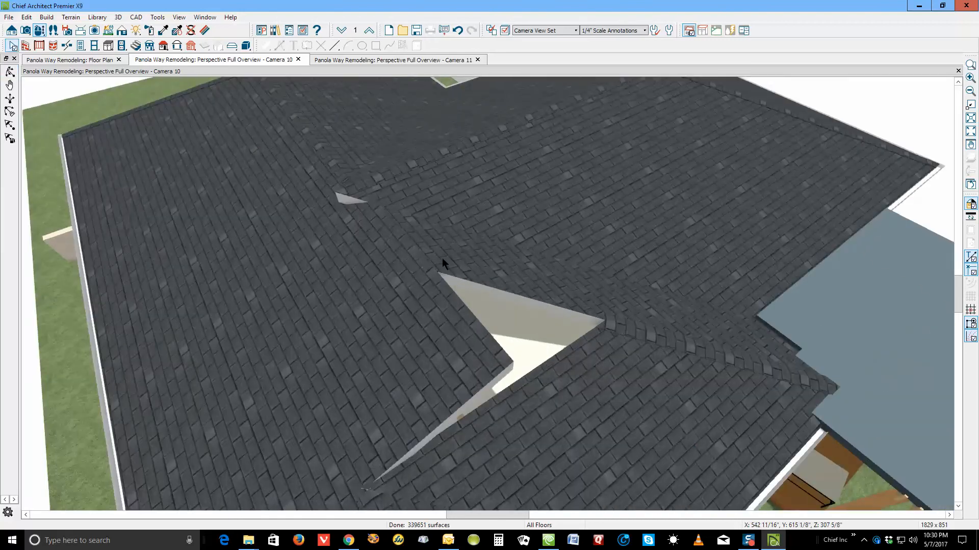
click(442, 259)
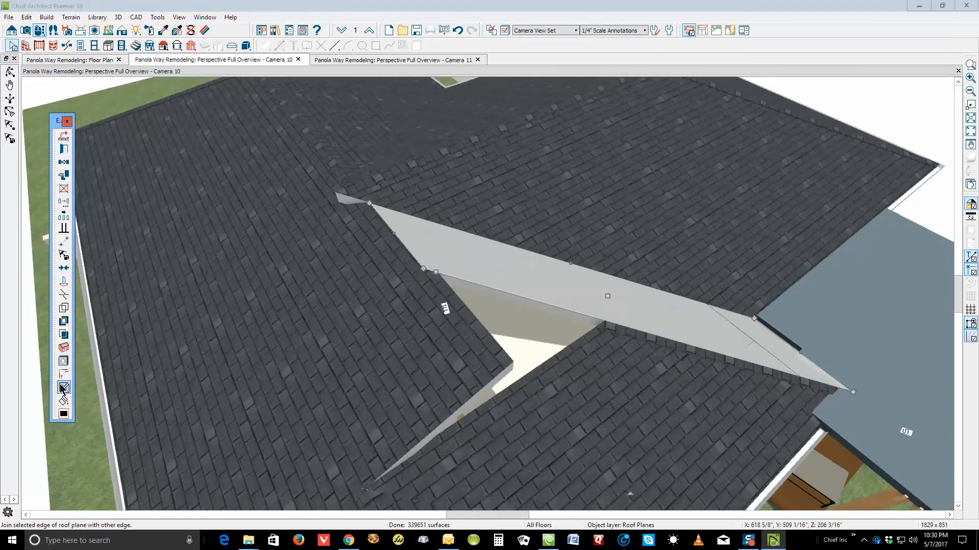
click(400, 286)
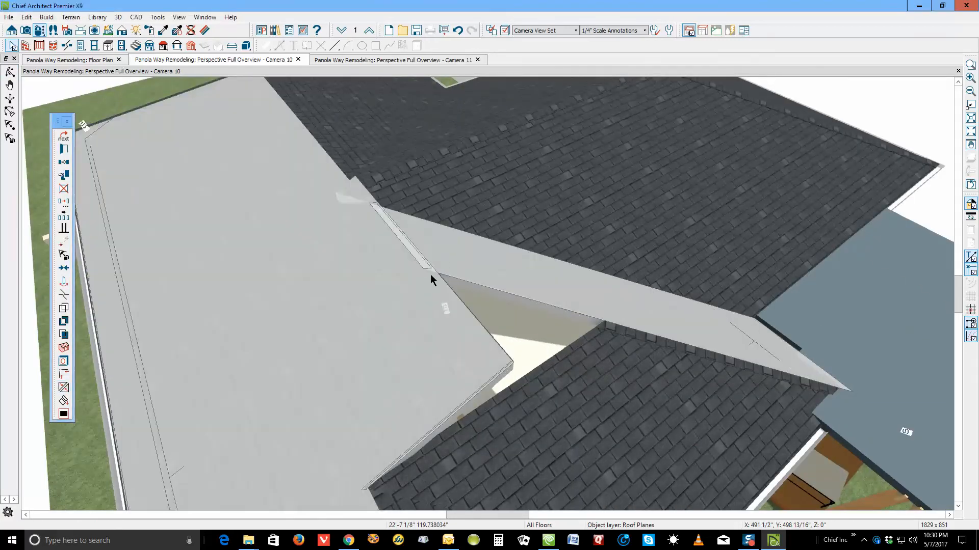
key(Escape)
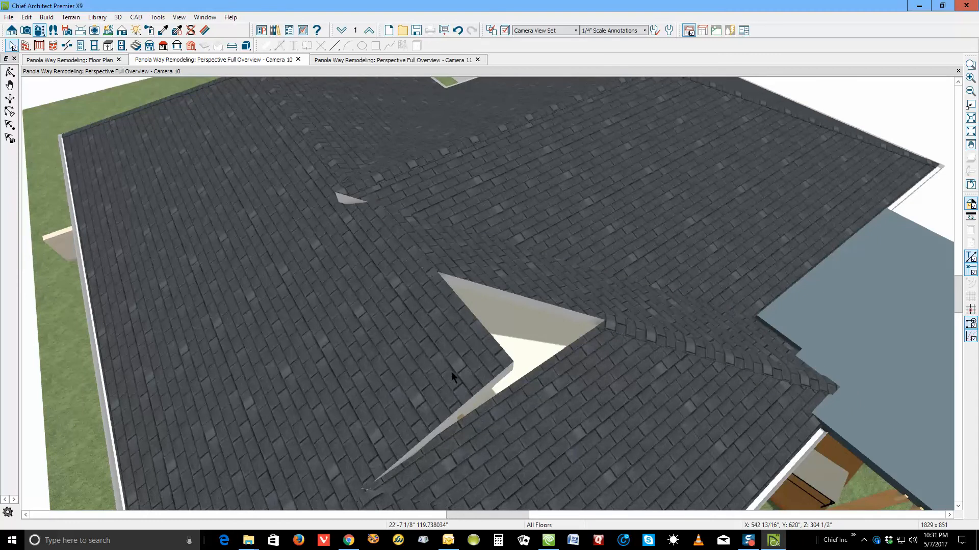
In the floor plan, move the long outer roof plane's recessed inner corner down to the pantry, leaving a diagonal edge across the Master Bdrm
scroll(479, 371, down, 2)
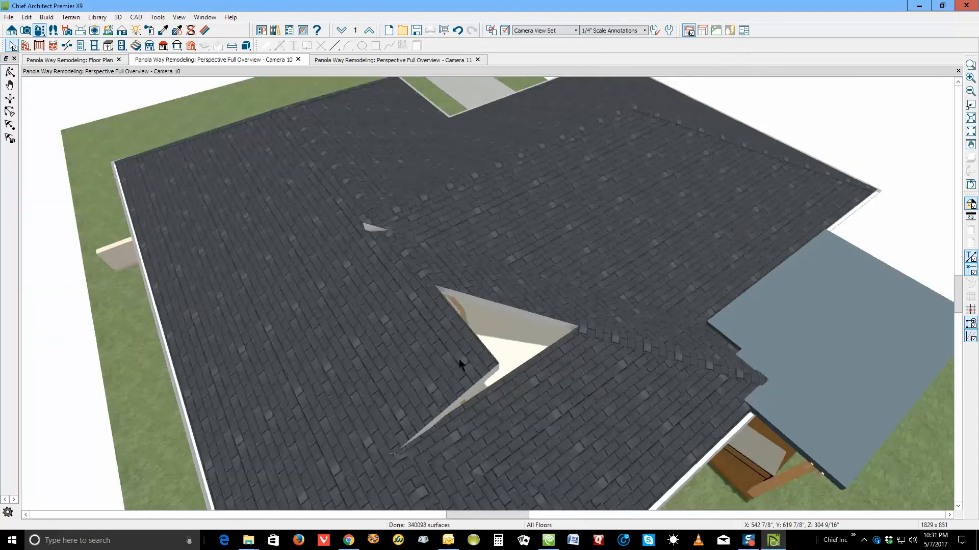
key(ctrl+Tab)
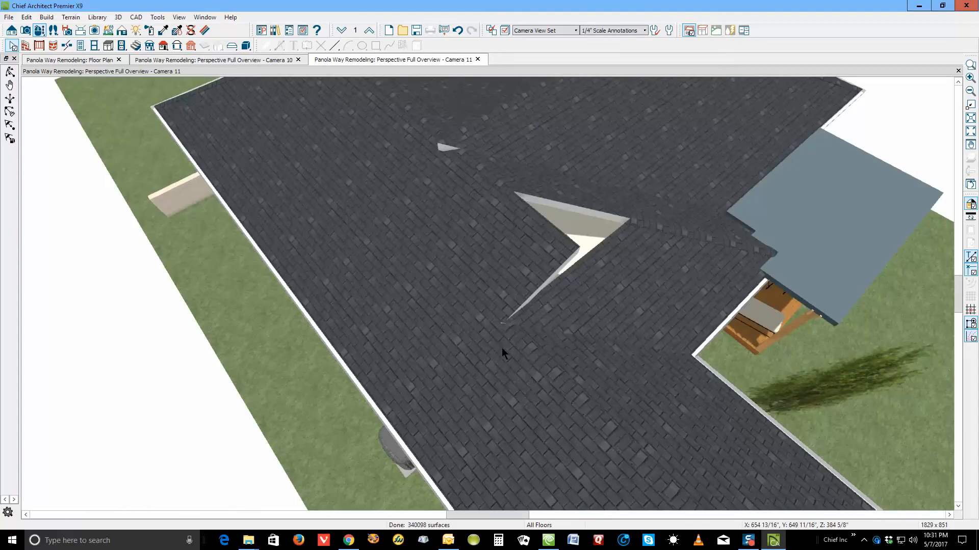
key(ctrl+Tab)
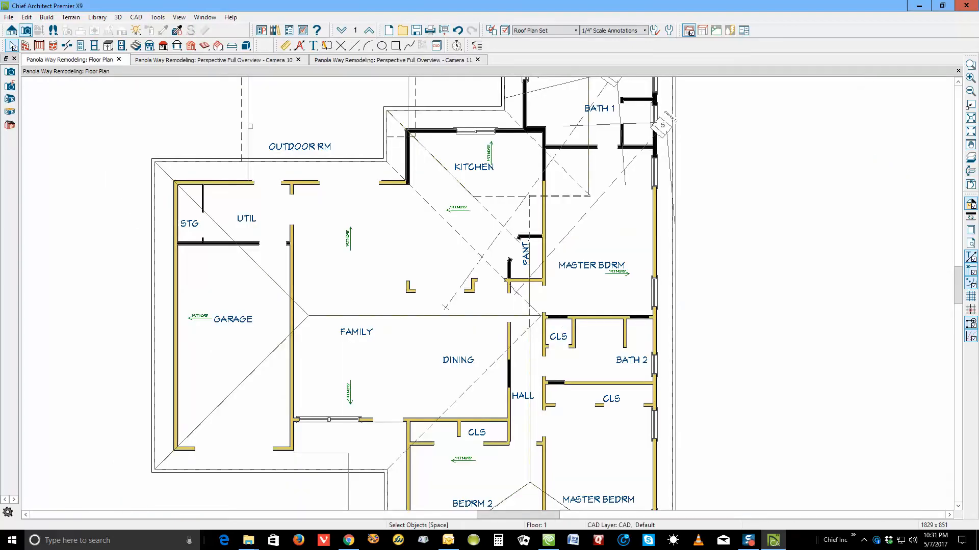
scroll(574, 224, down, 1)
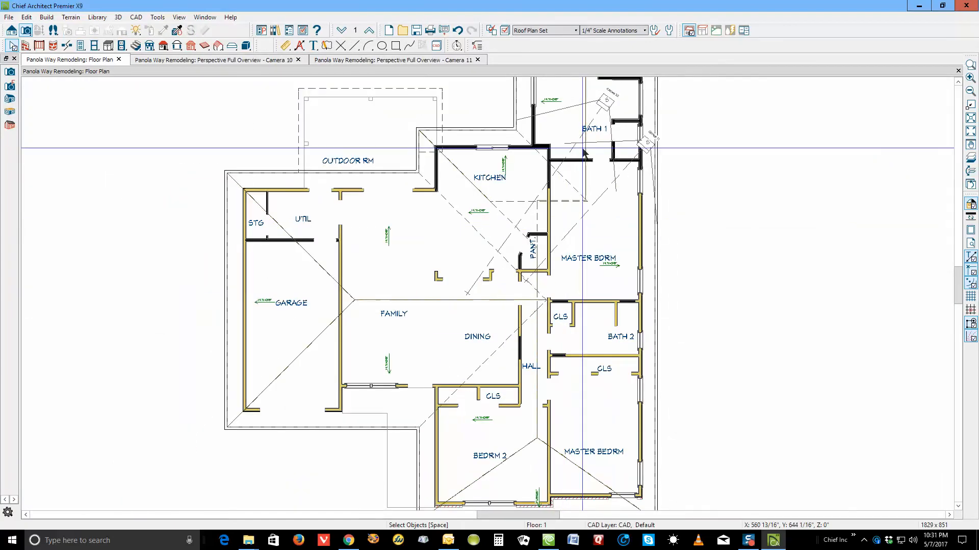
click(958, 81)
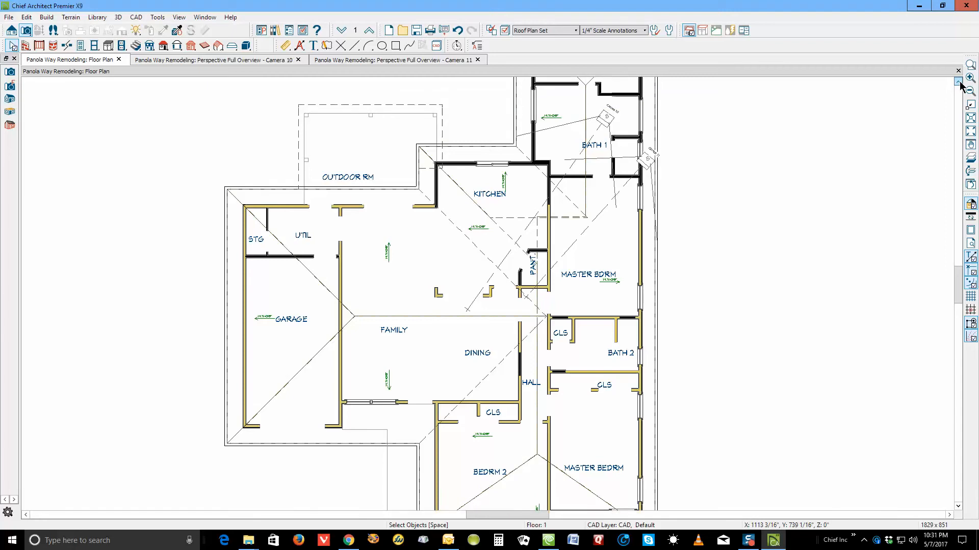
click(959, 81)
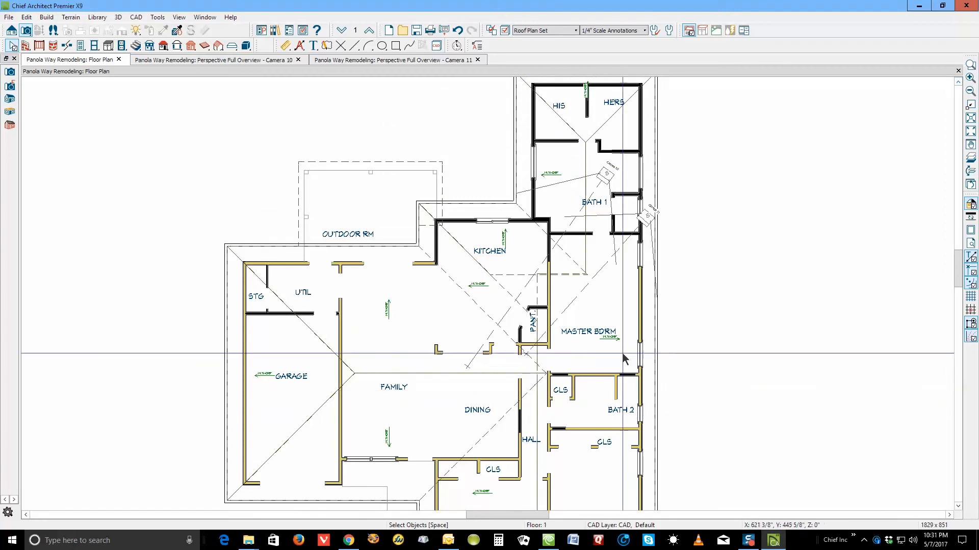
click(656, 342)
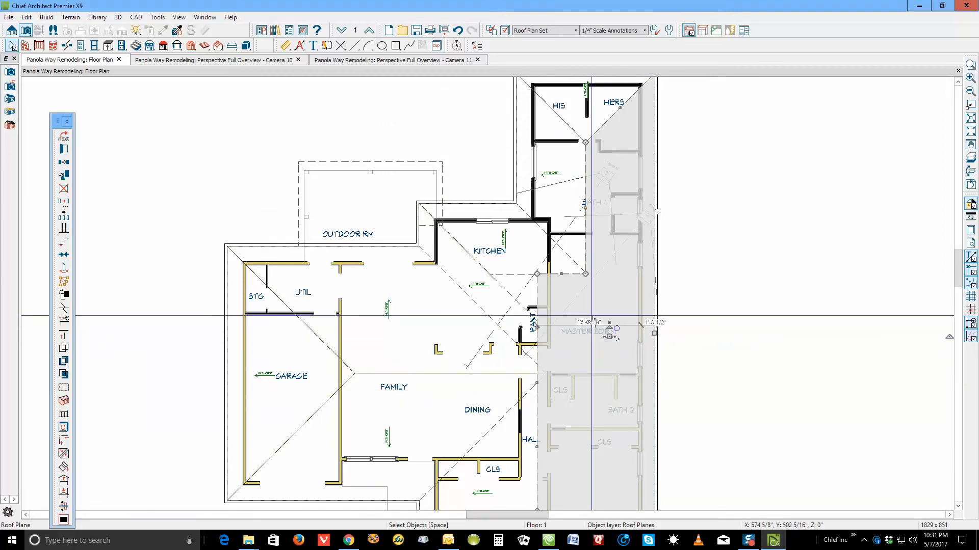
drag(536, 274, 537, 324)
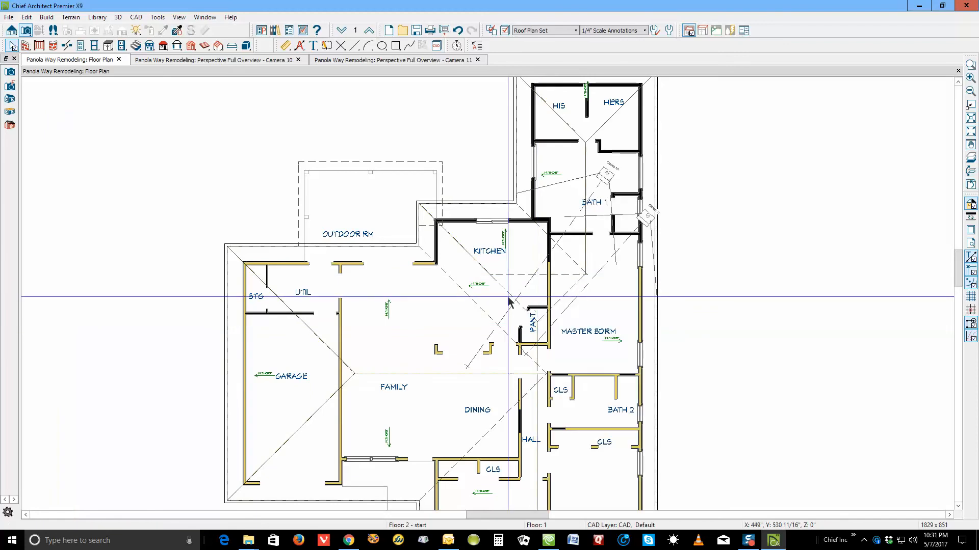
Extend the kitchen roof plane's inner corner diagonally to the pantry and join the adjacent narrow roof plane with it
click(560, 278)
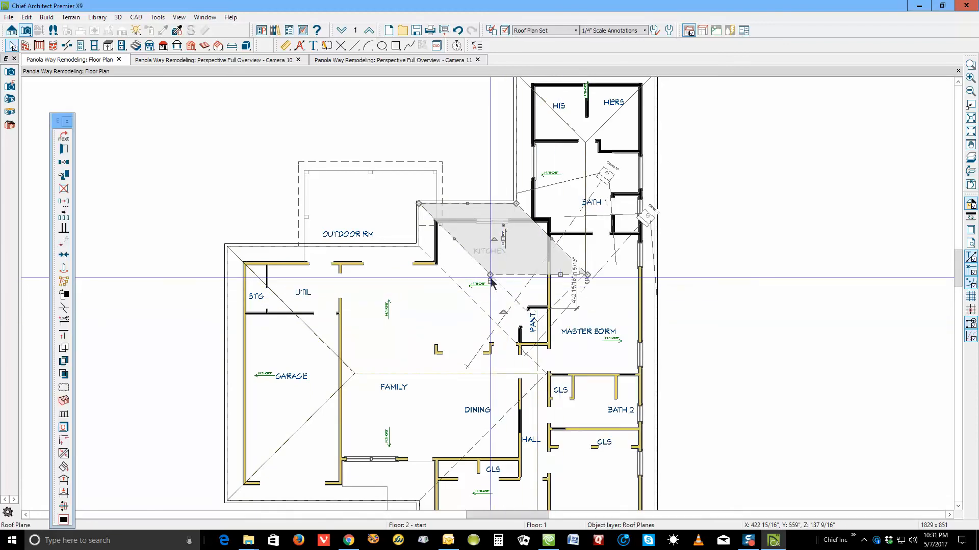
drag(490, 280, 537, 323)
key(Return)
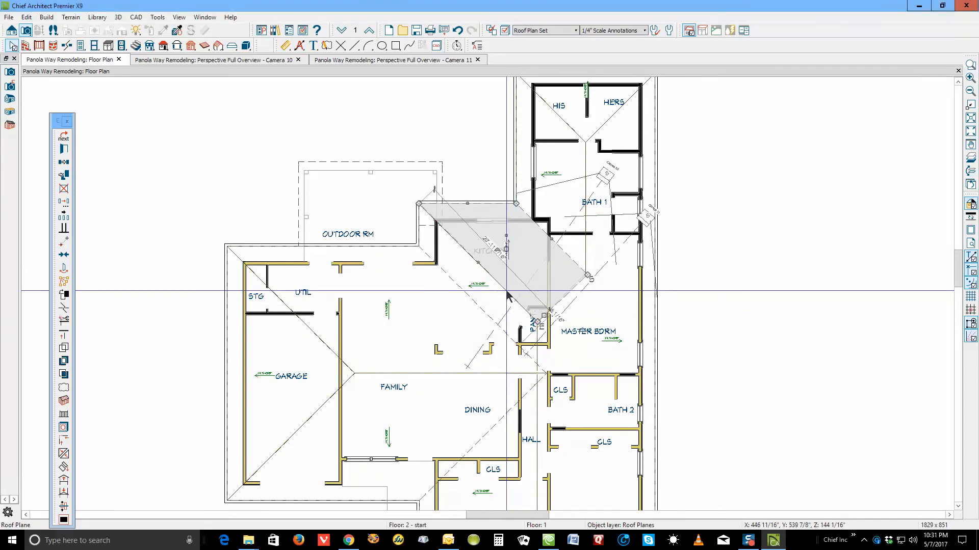
right_click(504, 296)
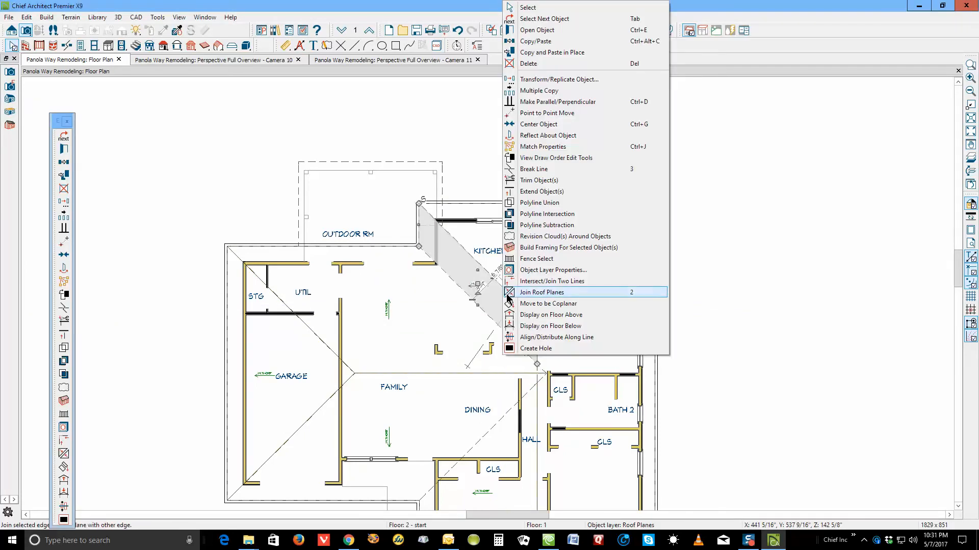
click(521, 294)
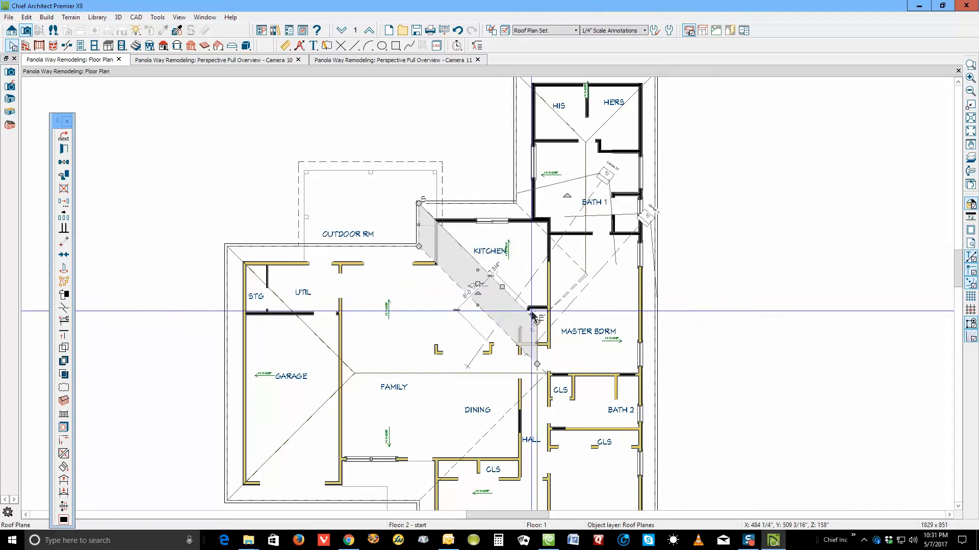
Join the long outer roof plane's diagonal edge over the Master Bdrm with the kitchen roof plane
click(561, 307)
right_click(565, 304)
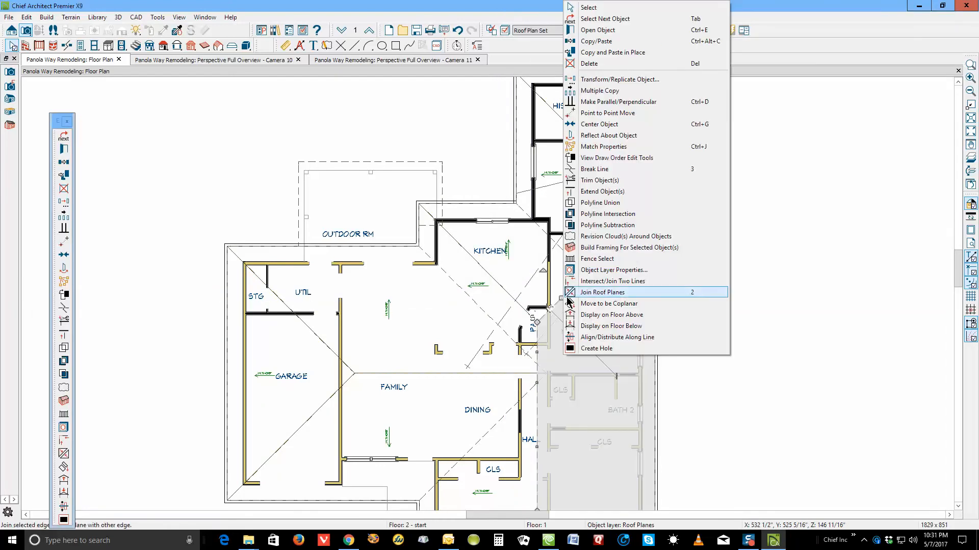
click(568, 294)
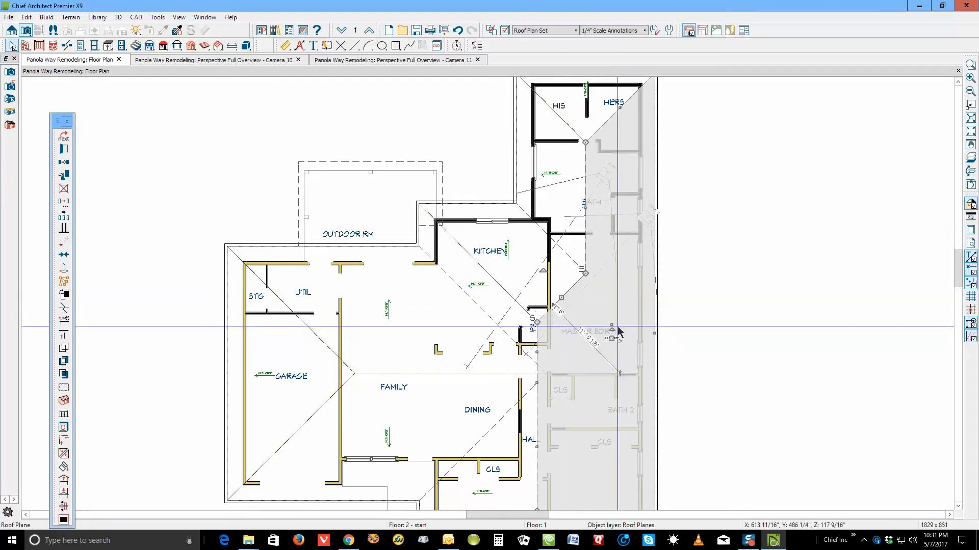
click(634, 324)
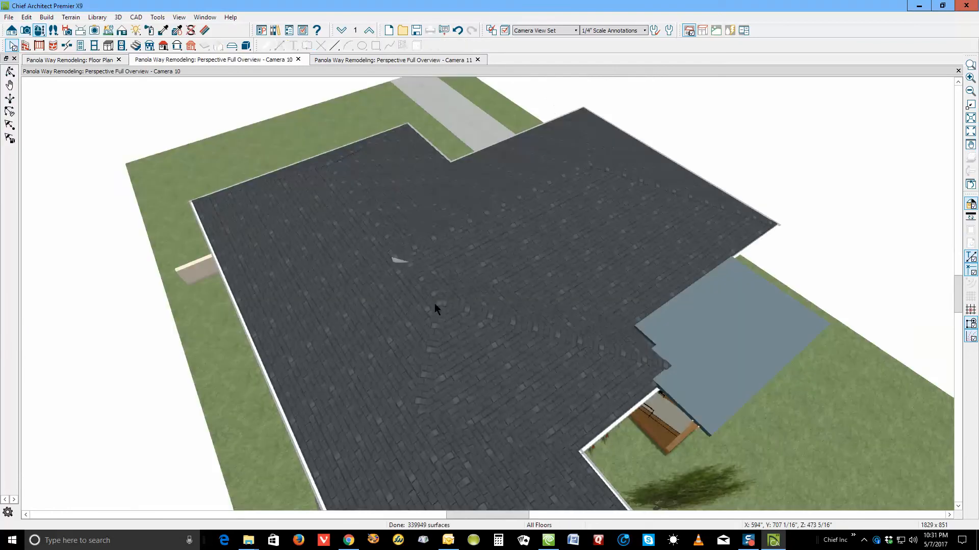
Inspect the remaining small roof opening in the perspective overviews and close the Camera 11 view
scroll(400, 262, up, 6)
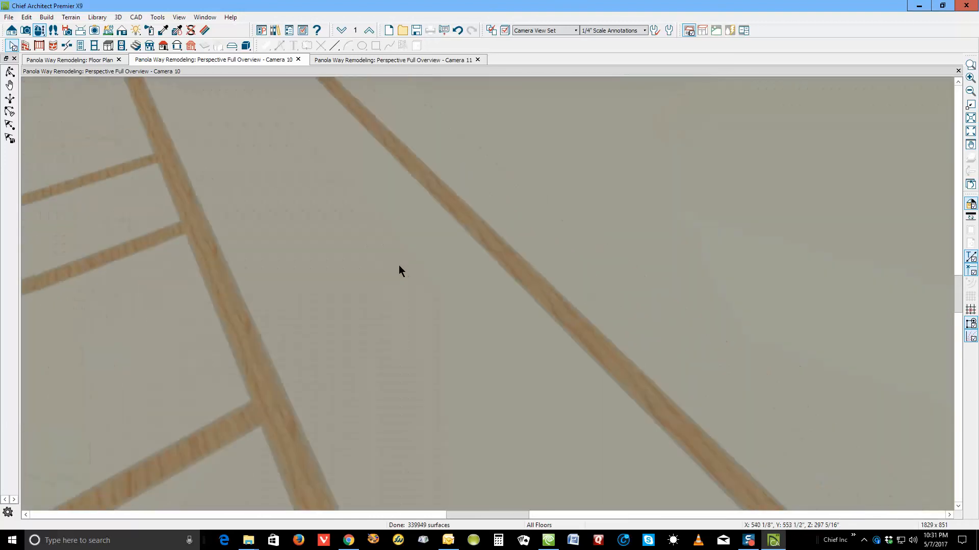
scroll(399, 271, down, 5)
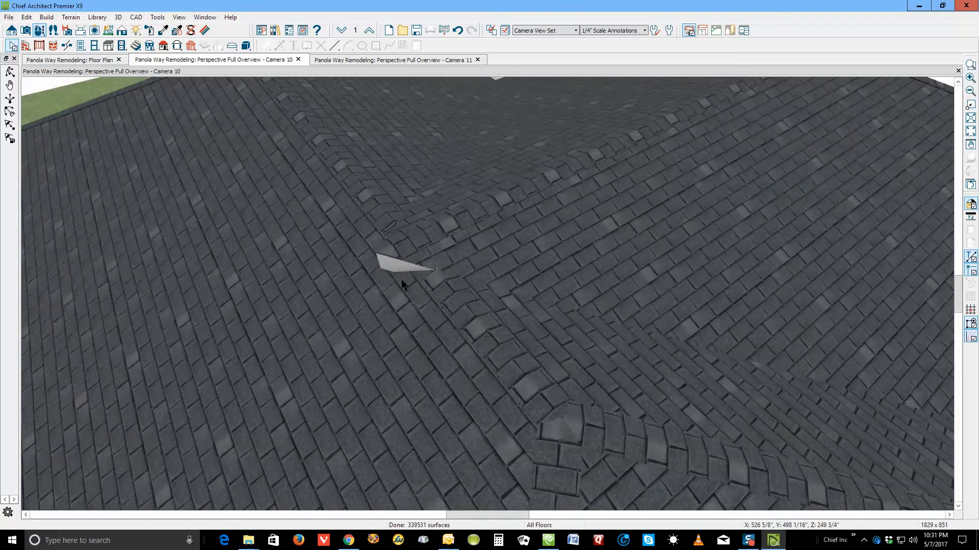
key(ctrl+Tab)
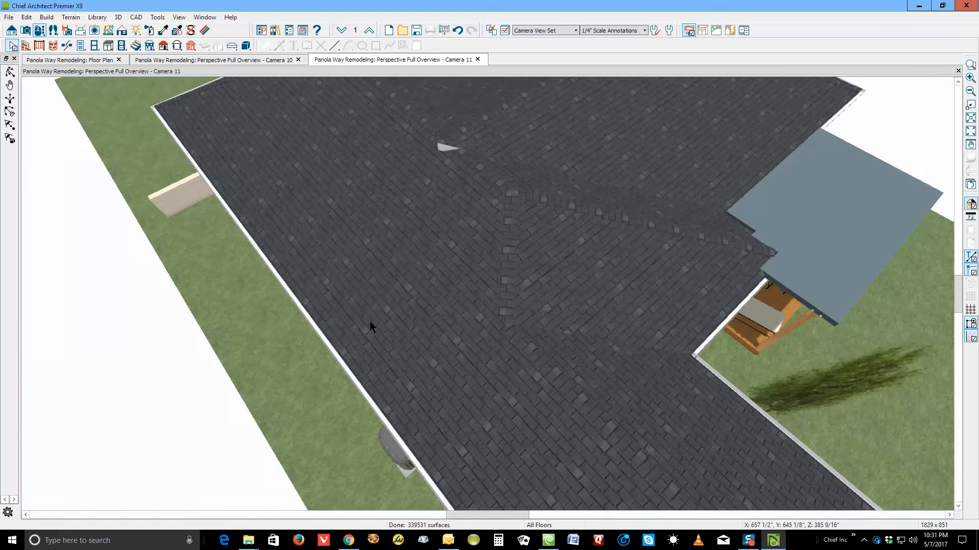
click(957, 71)
In the floor plan, break the dining-side roof plane's diagonal edge at the outer plane's inner edge and pull its peak corner back along the ridge
key(ctrl+Tab)
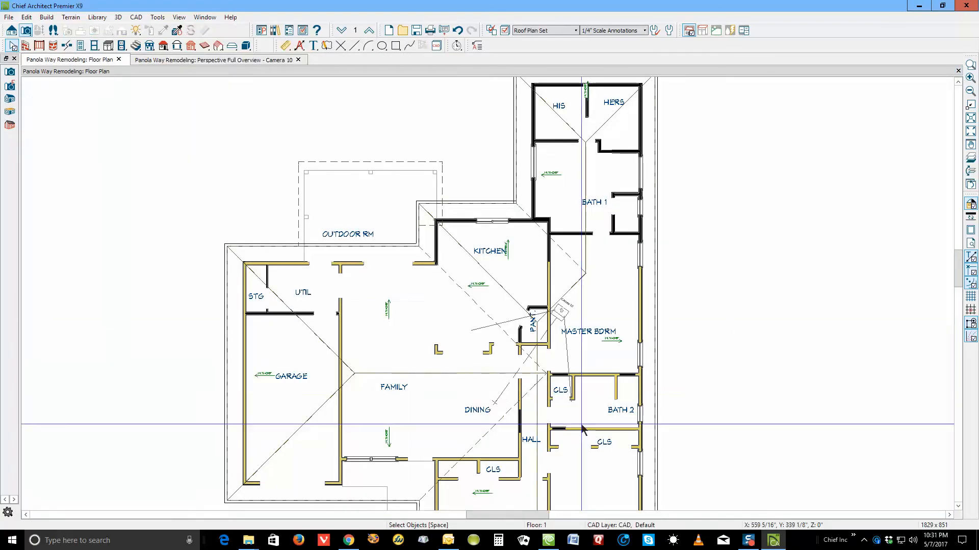
scroll(494, 387, up, 3)
scroll(543, 406, up, 2)
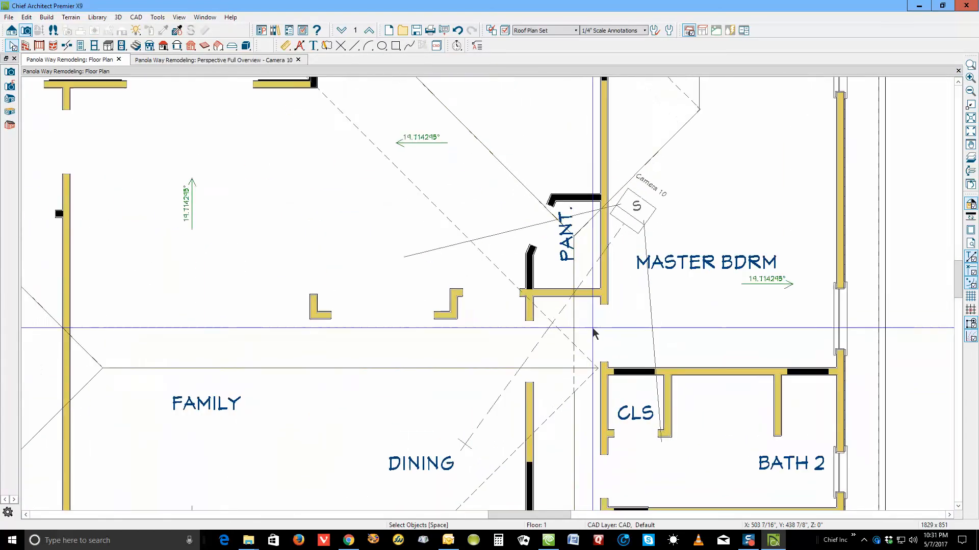
scroll(588, 378, up, 2)
click(584, 383)
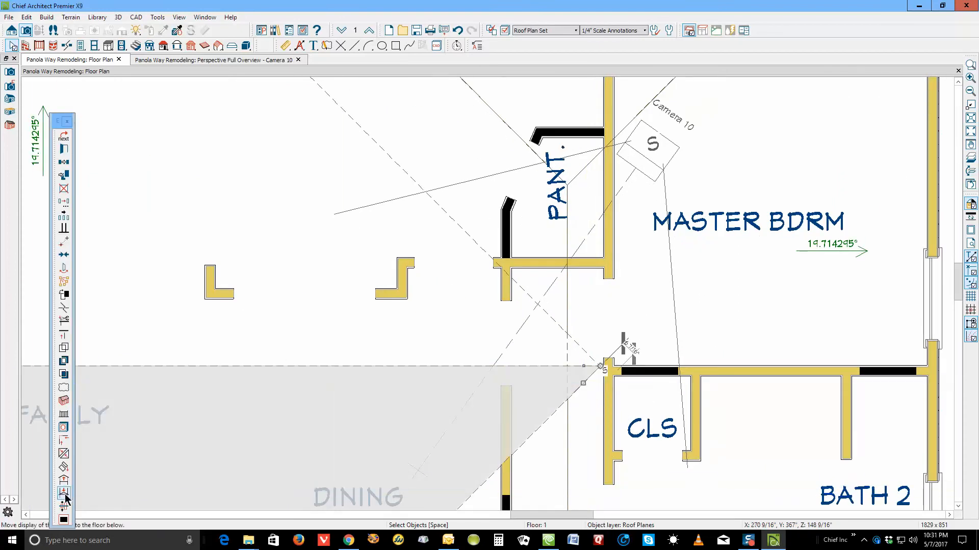
click(66, 323)
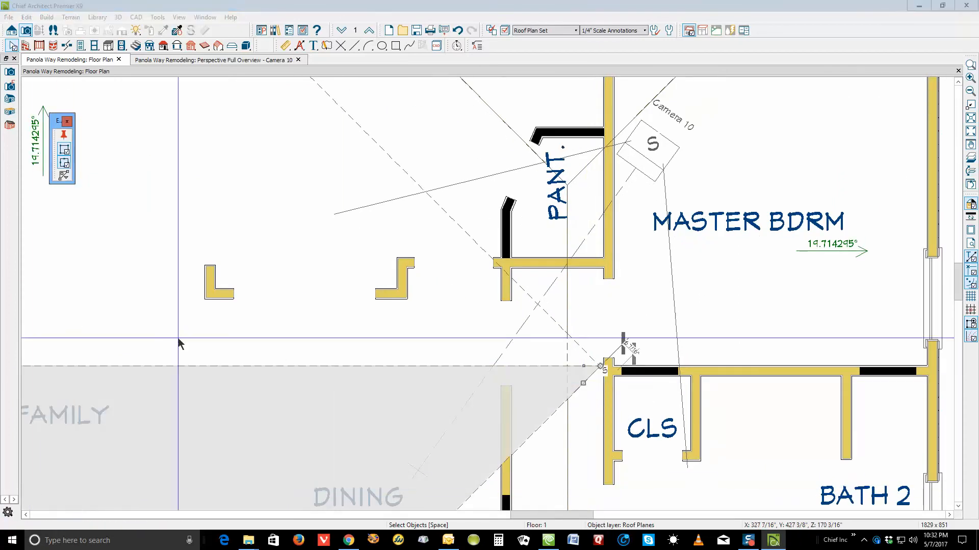
click(568, 401)
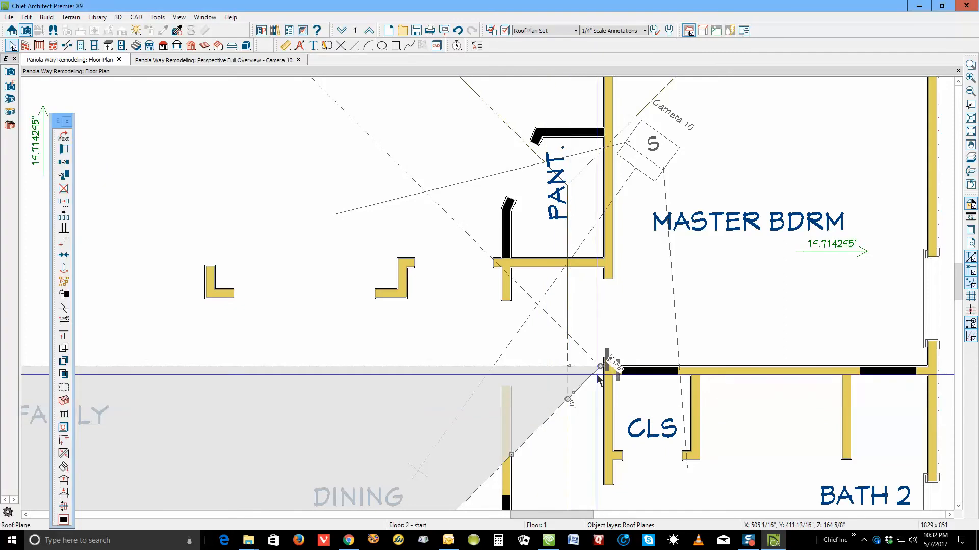
drag(600, 366, 528, 370)
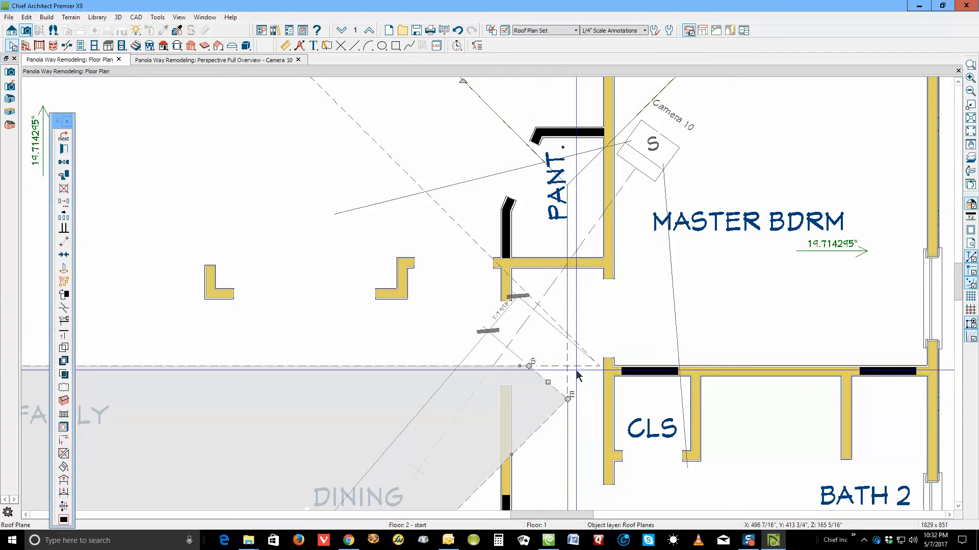
Break the opposite family room roof plane's diagonal edge at the outer plane and pull its peak back to the shortened ridge end
click(576, 372)
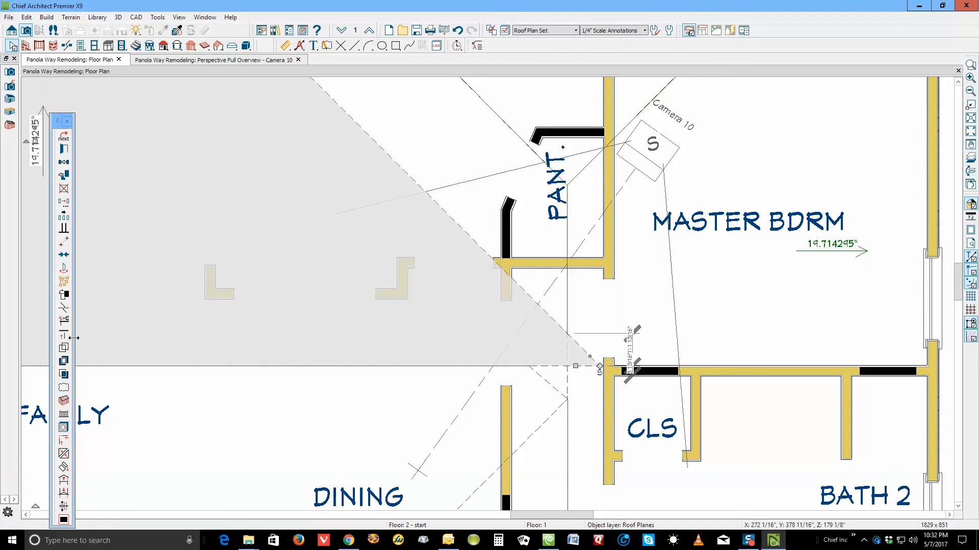
click(66, 310)
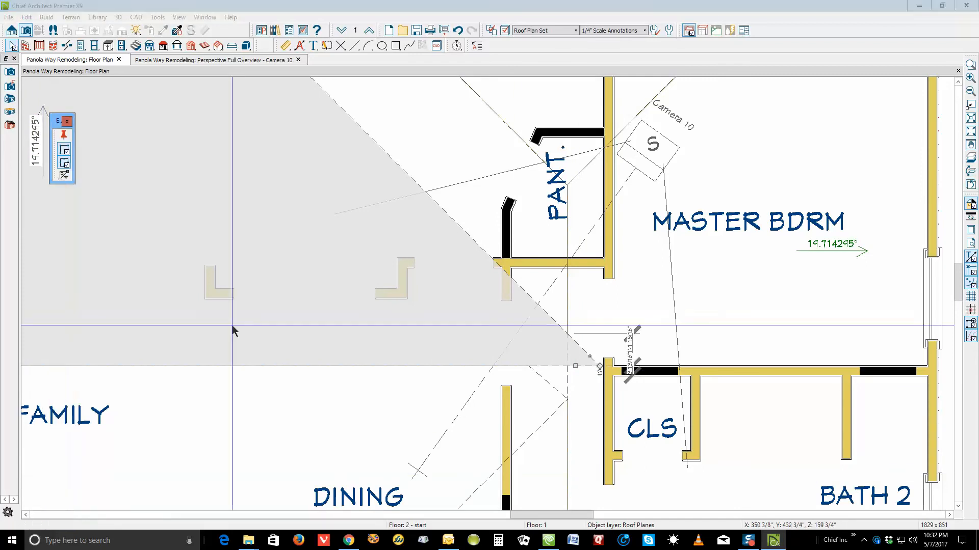
click(567, 336)
drag(599, 366, 528, 365)
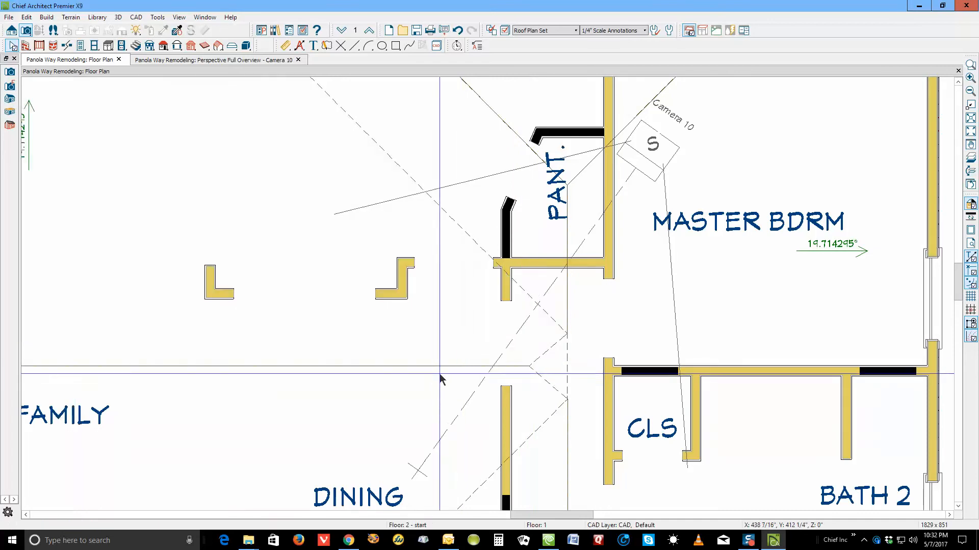
Join the two family room roof planes along their shared ridge
right_click(436, 375)
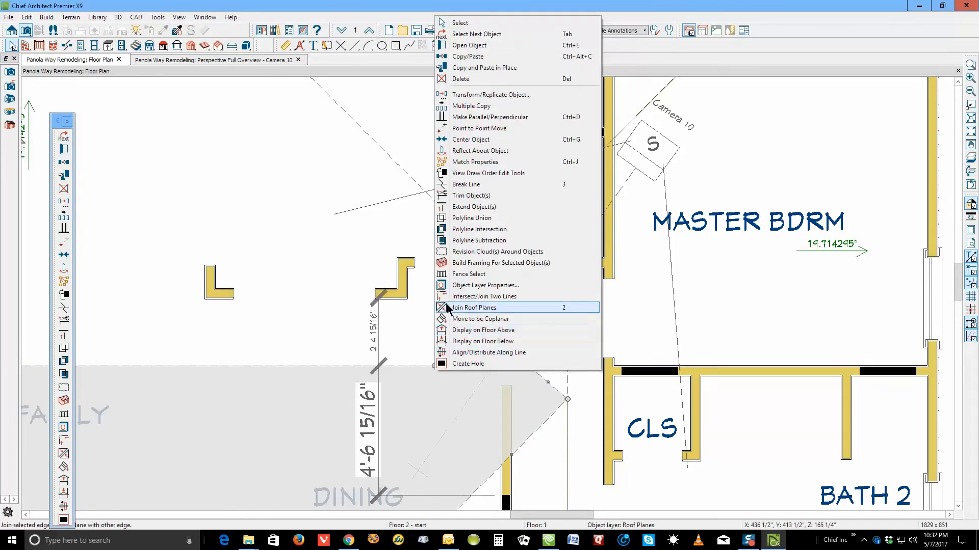
click(474, 308)
click(327, 365)
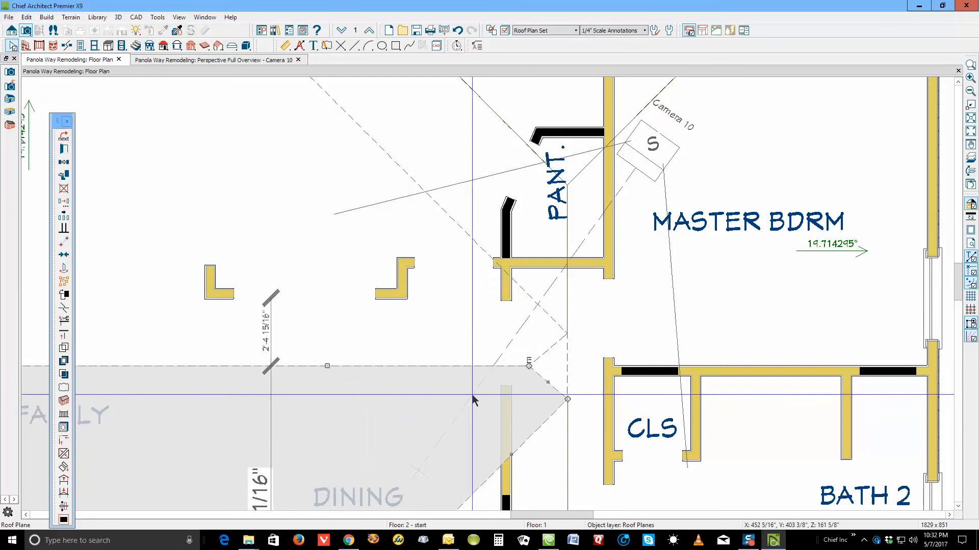
key(Escape)
Break the master bedroom roof plane's ridge edge at the outer ends of both short diagonal edges of the family room planes
scroll(587, 372, up, 1)
click(566, 373)
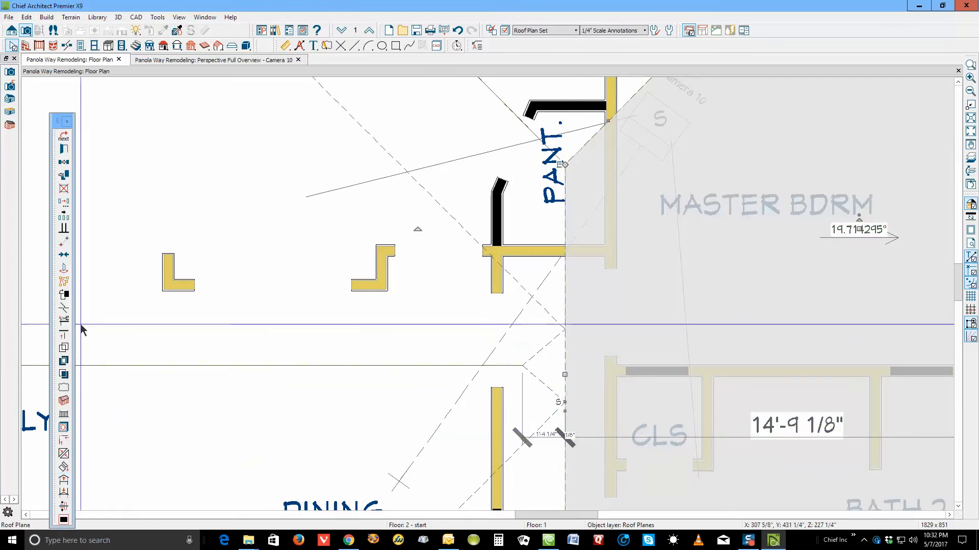
click(63, 308)
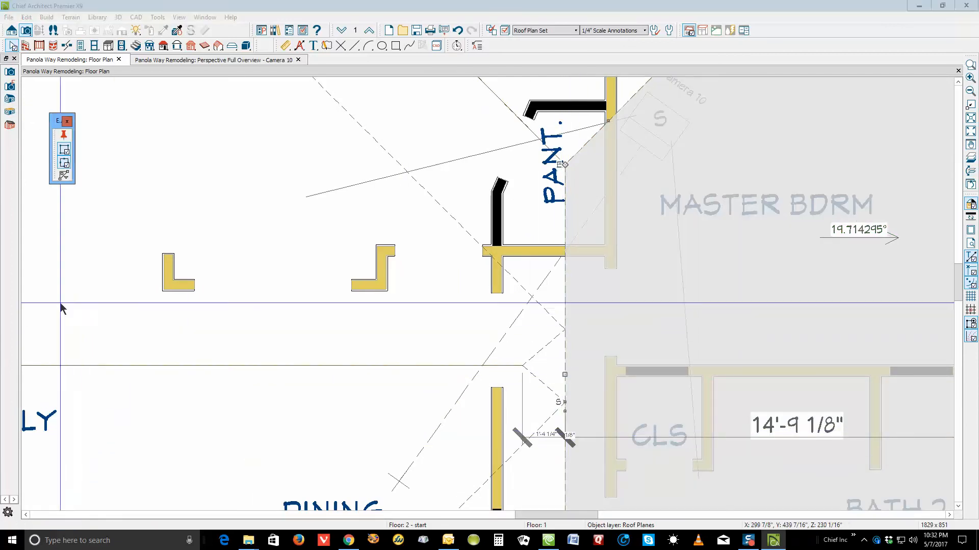
click(568, 404)
click(567, 404)
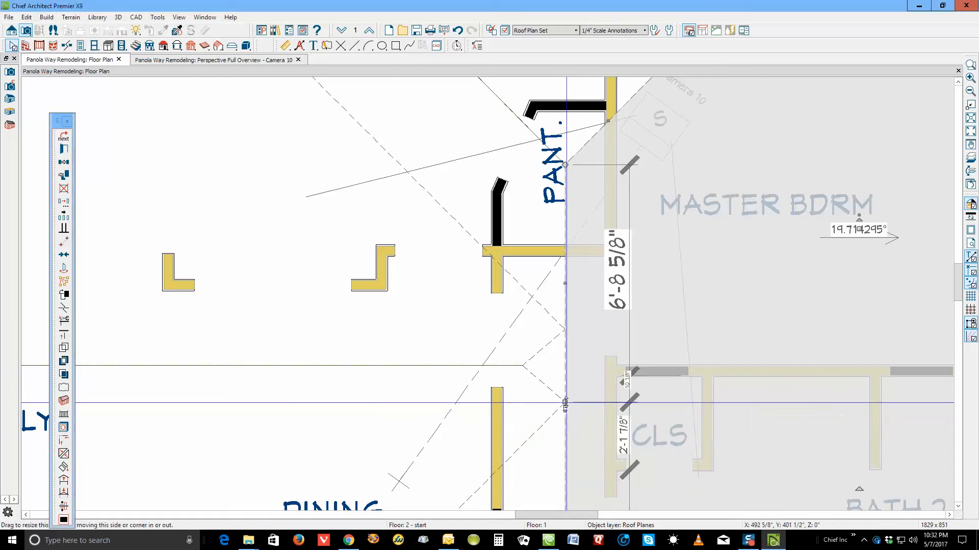
click(63, 308)
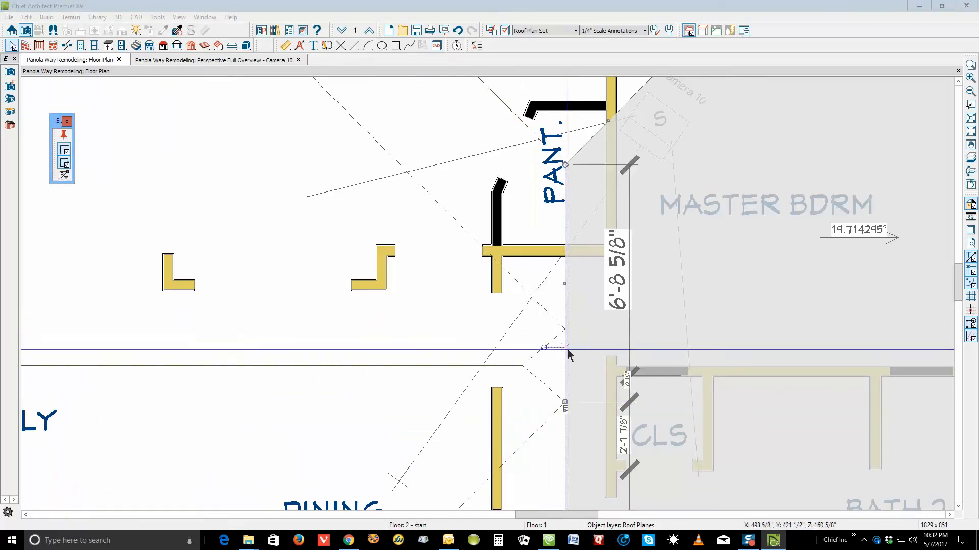
click(564, 331)
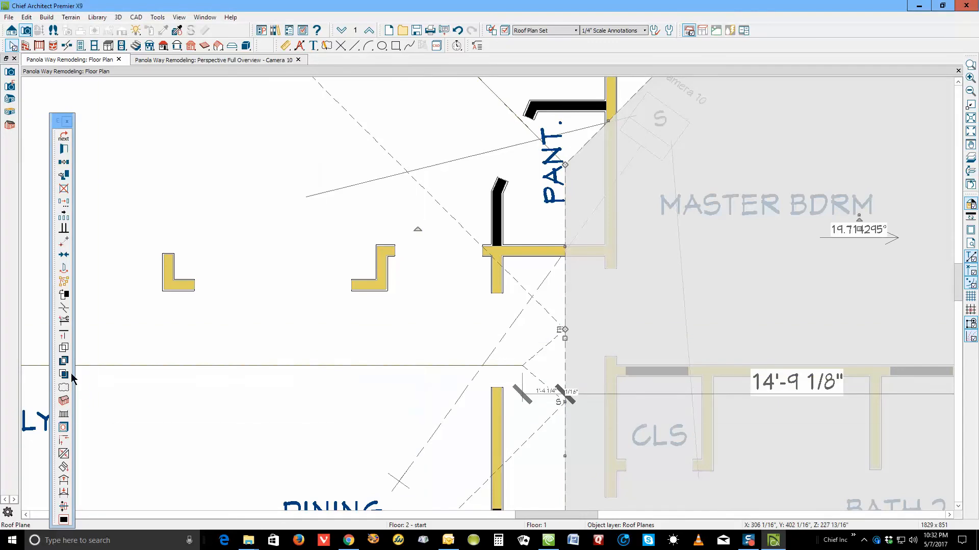
Break the master bedroom roof plane's edge between those two points and pull the new corner to the family room ridge end
click(62, 312)
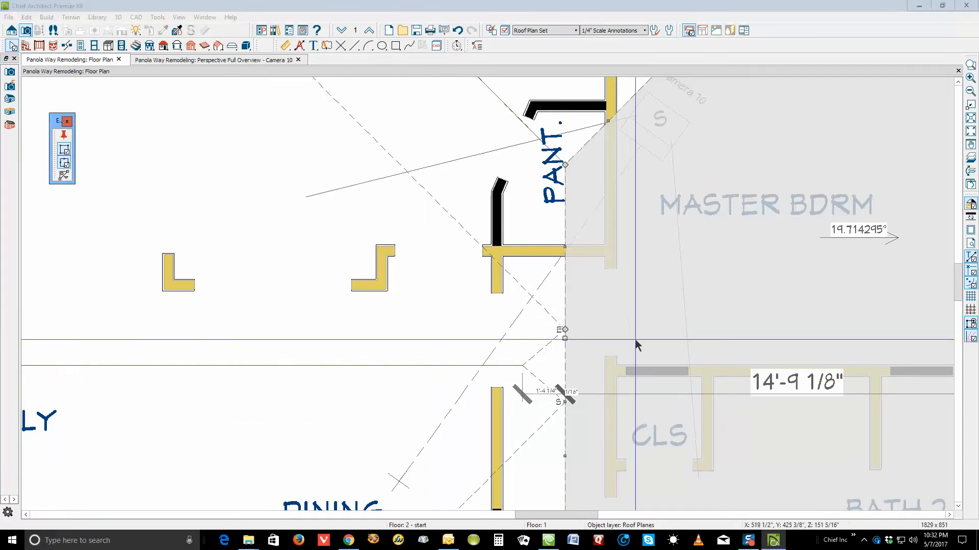
click(568, 372)
drag(566, 367, 522, 366)
key(Escape)
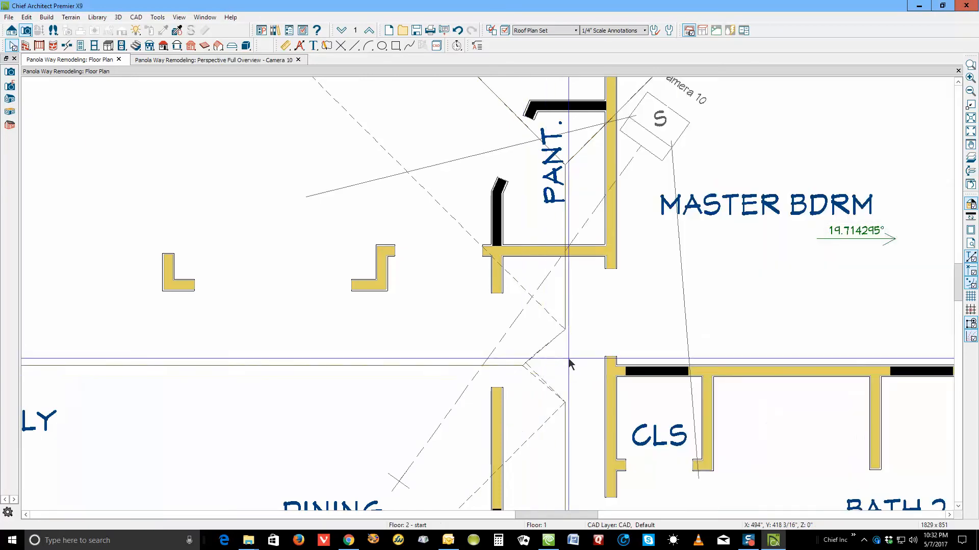
Join both family room roof planes to the master bedroom roof plane along their short diagonal edges
scroll(534, 400, up, 1)
right_click(538, 381)
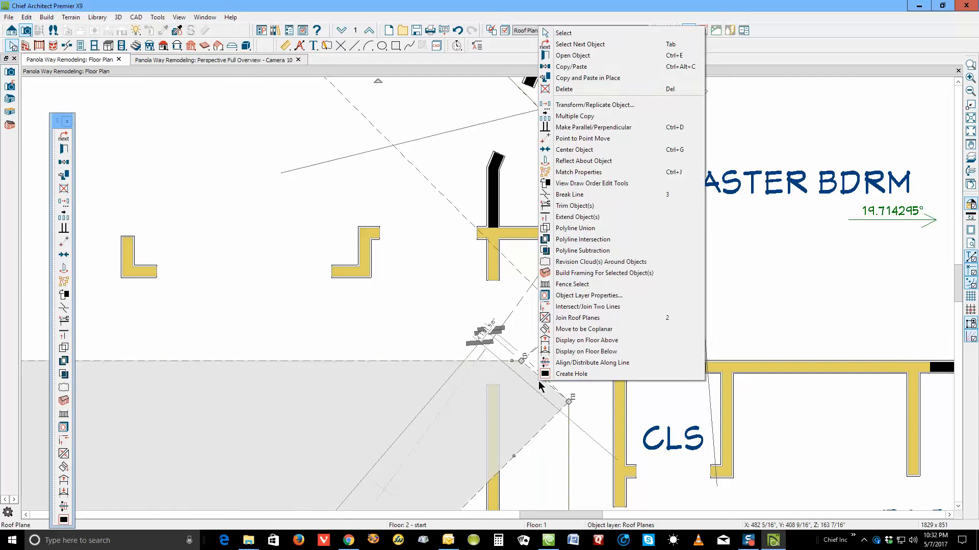
click(561, 318)
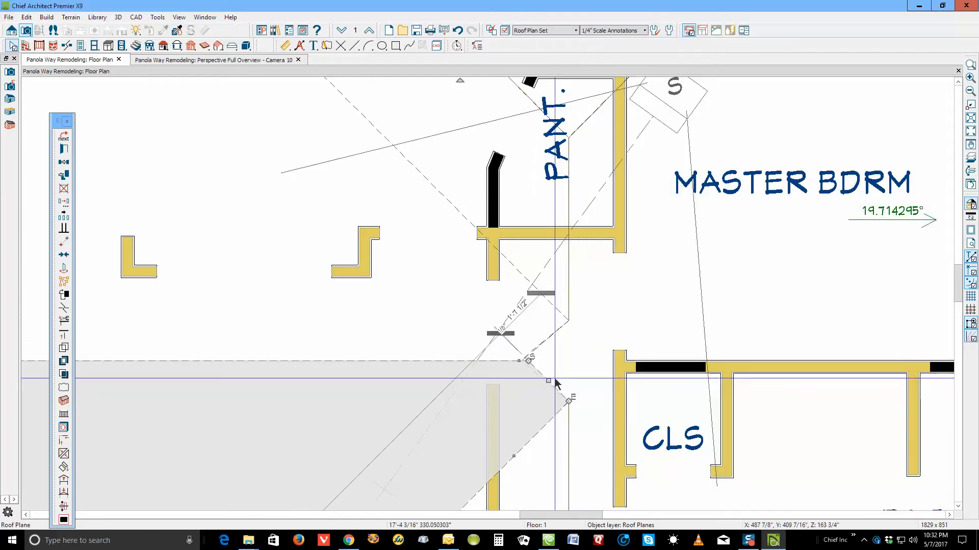
right_click(545, 351)
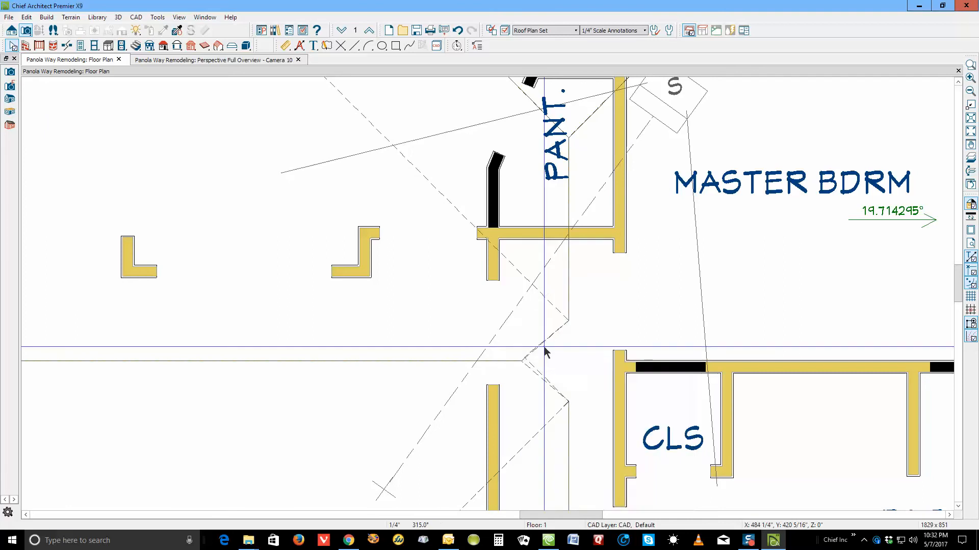
click(544, 346)
click(64, 453)
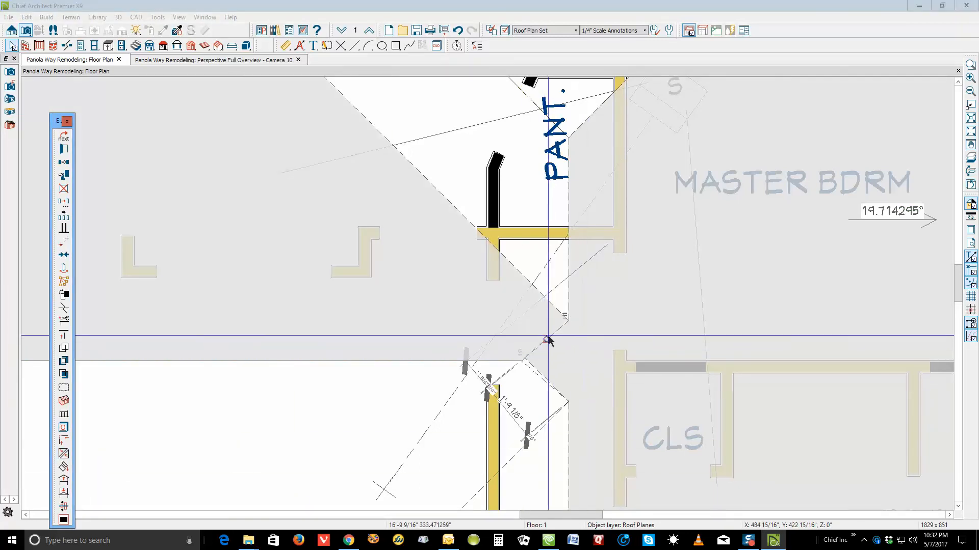
click(535, 359)
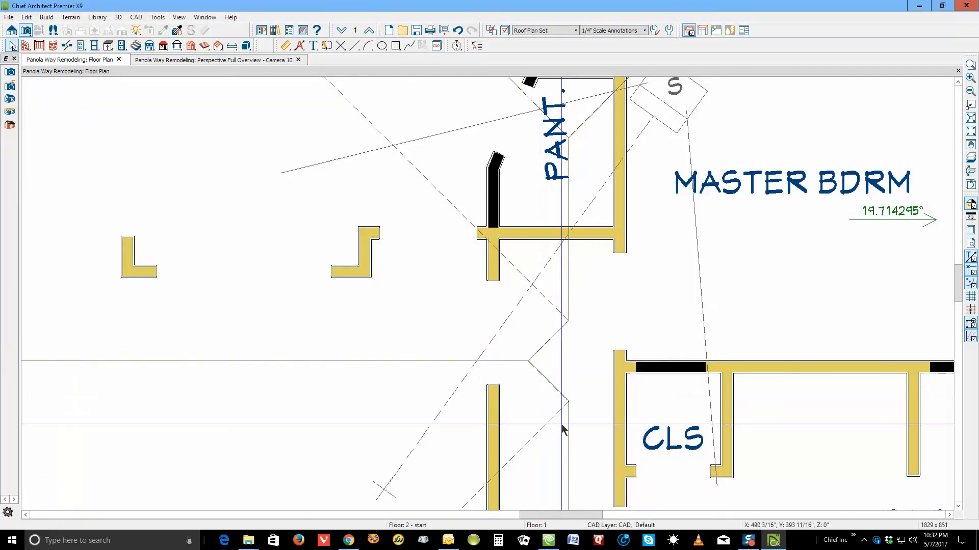
Switch to the Camera 10 perspective overview and inspect the repaired roof from above
scroll(562, 430, down, 5)
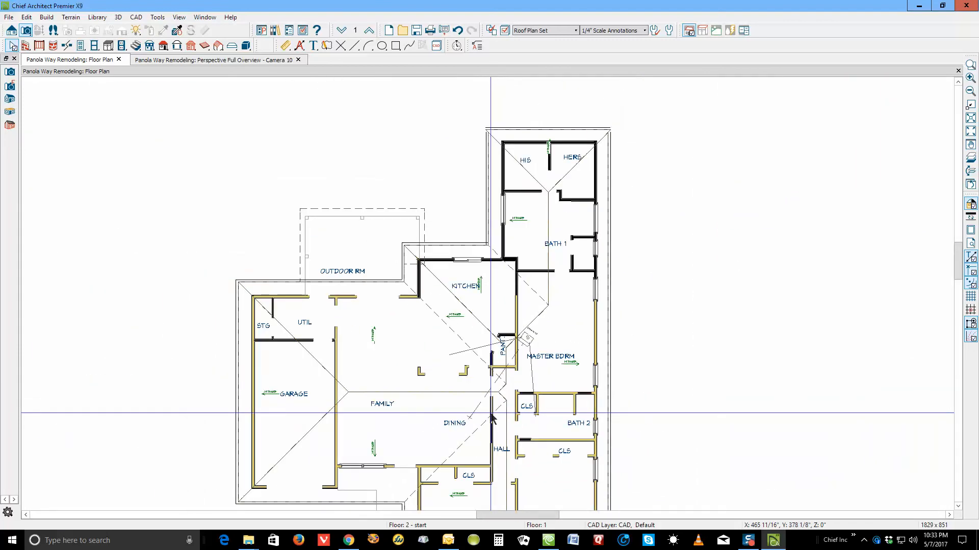
key(ctrl+Tab)
scroll(530, 305, down, 4)
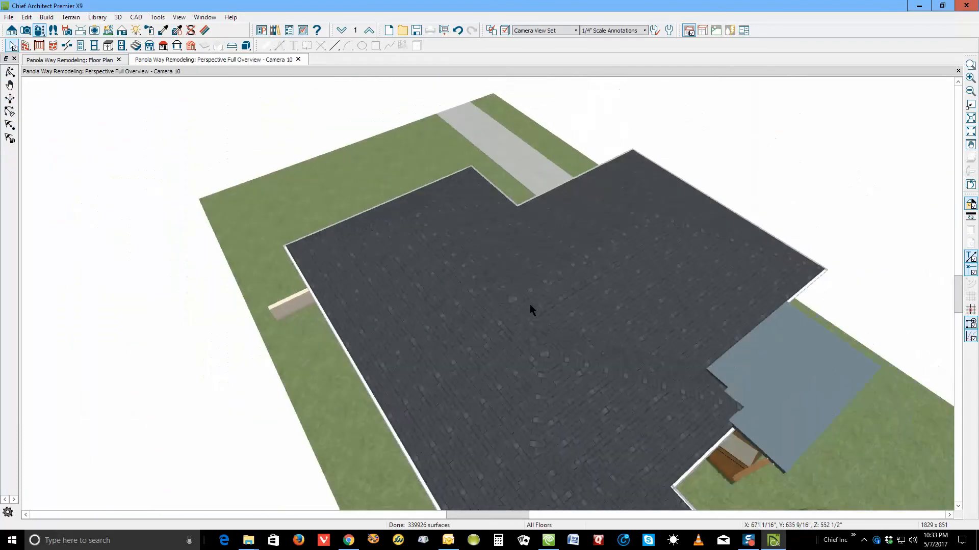
scroll(530, 307, down, 2)
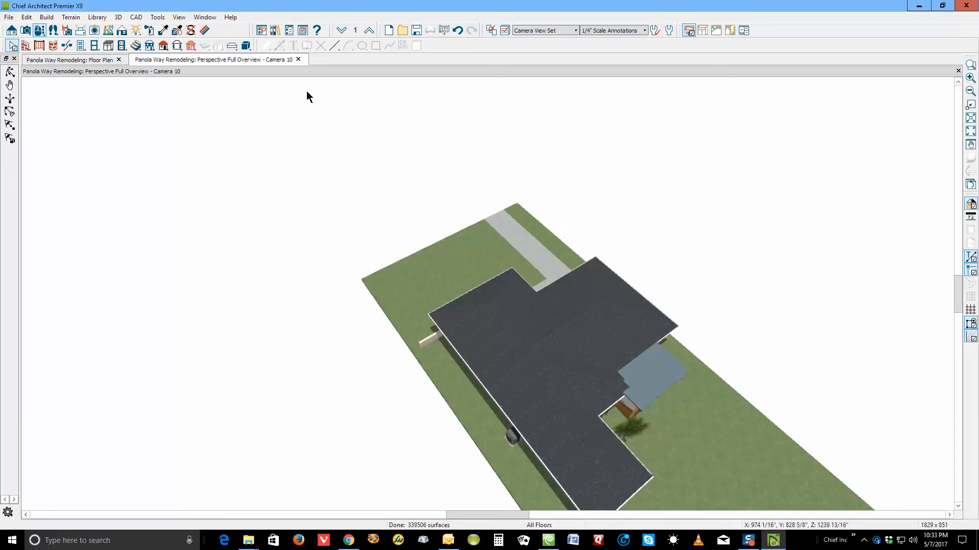
Display the Camera 10 overview as a vector view with color turned off
scroll(307, 84, up, 1)
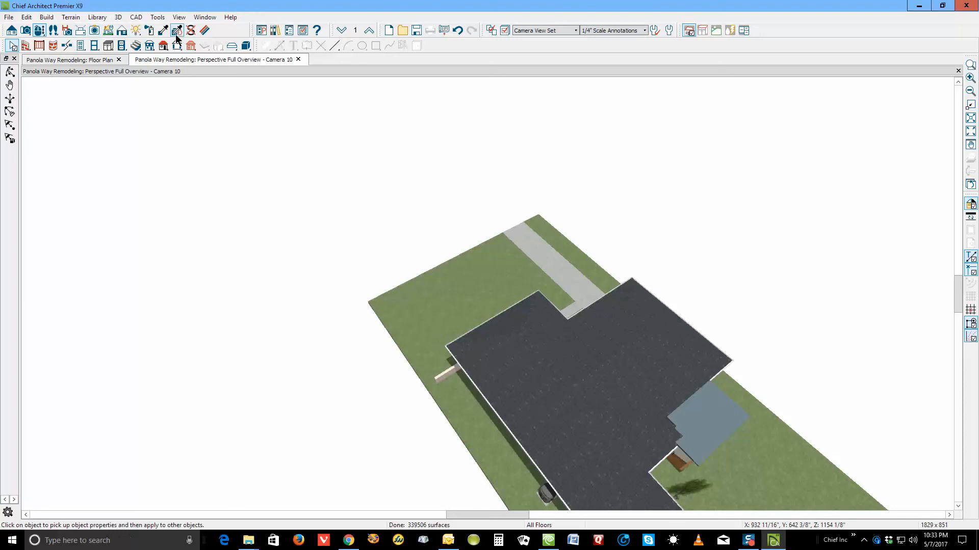
click(122, 34)
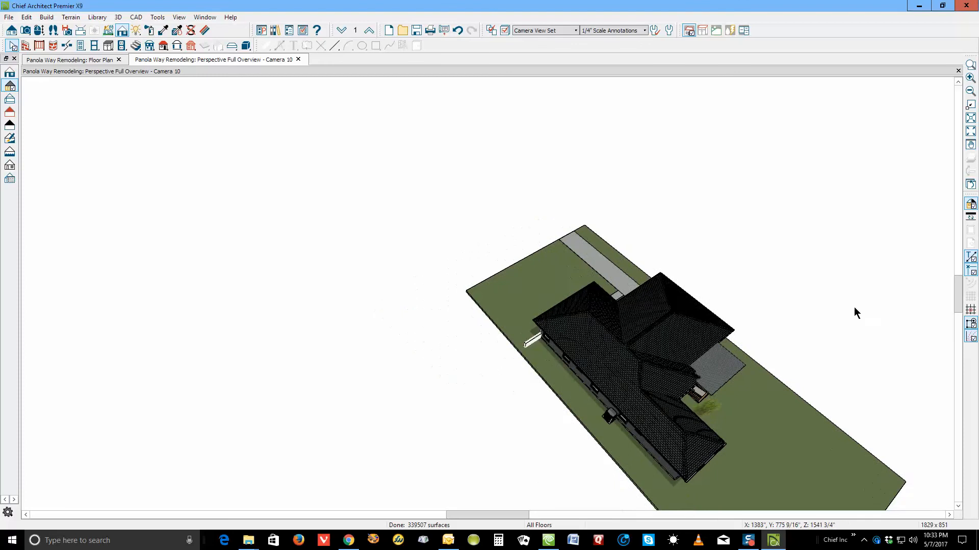
click(970, 207)
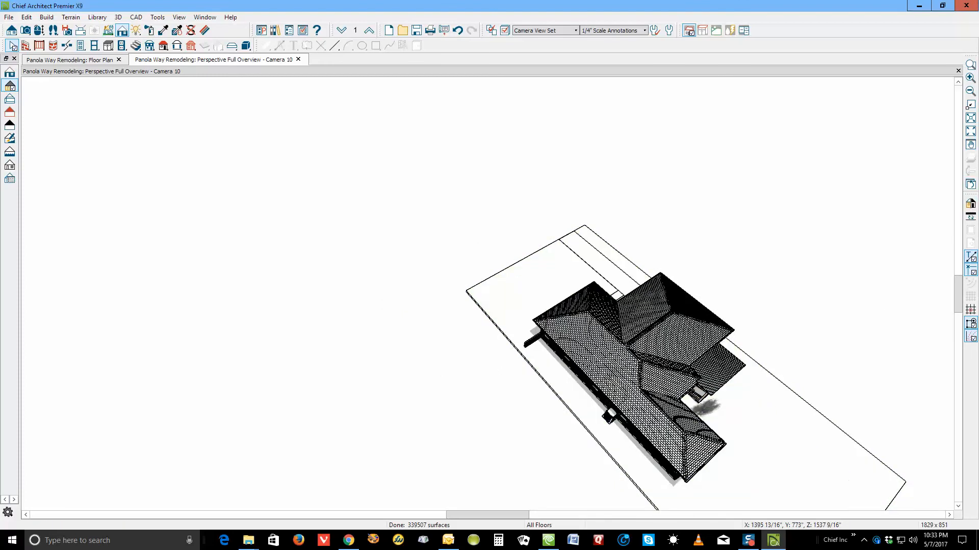
Examine the roof's ridges, valleys and joints in the line-drawn overview, including a close-up of the family room ridge end
scroll(713, 416, up, 3)
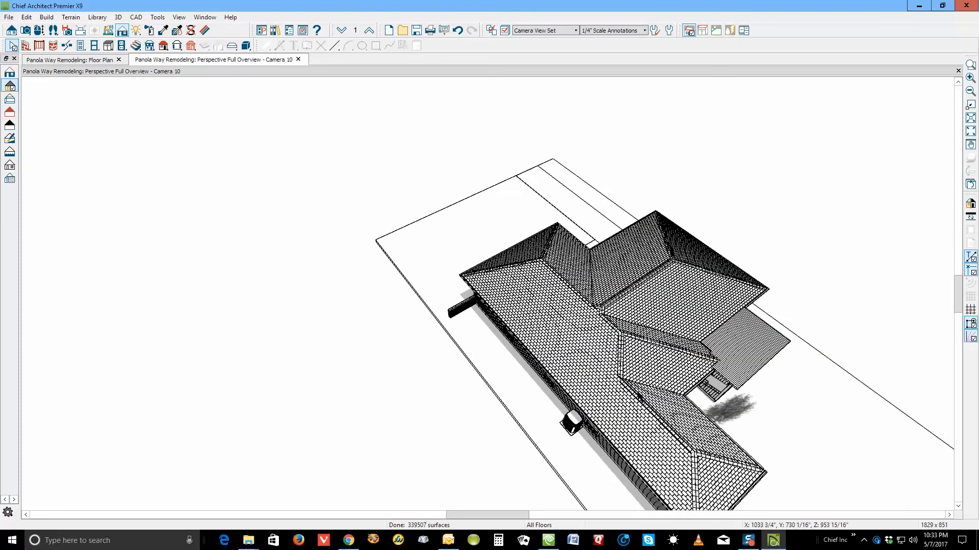
scroll(711, 357, up, 1)
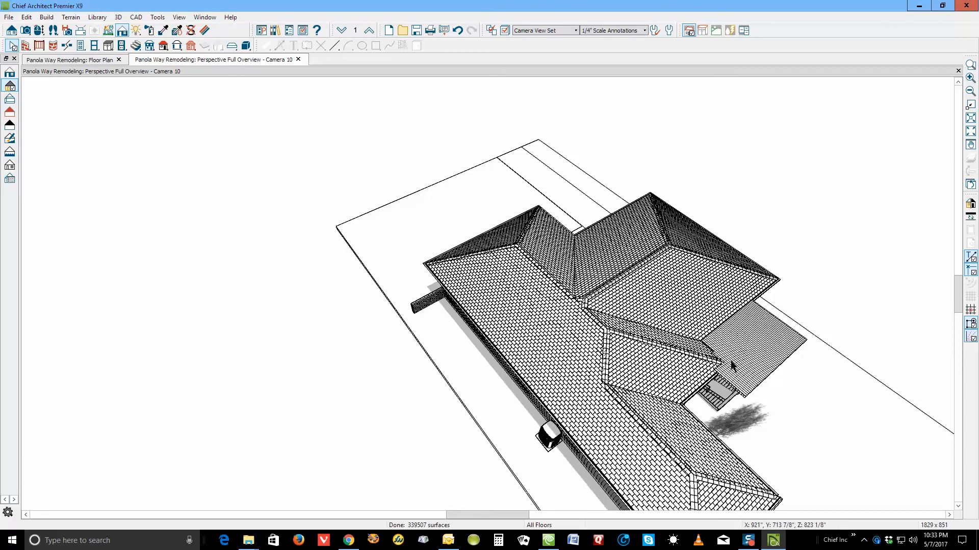
click(744, 334)
click(812, 281)
scroll(795, 288, down, 4)
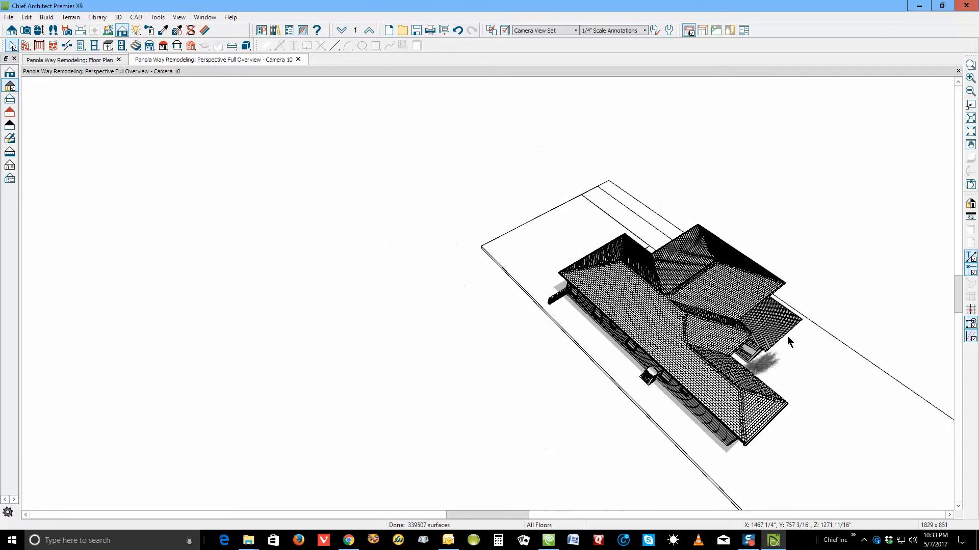
scroll(688, 336, up, 3)
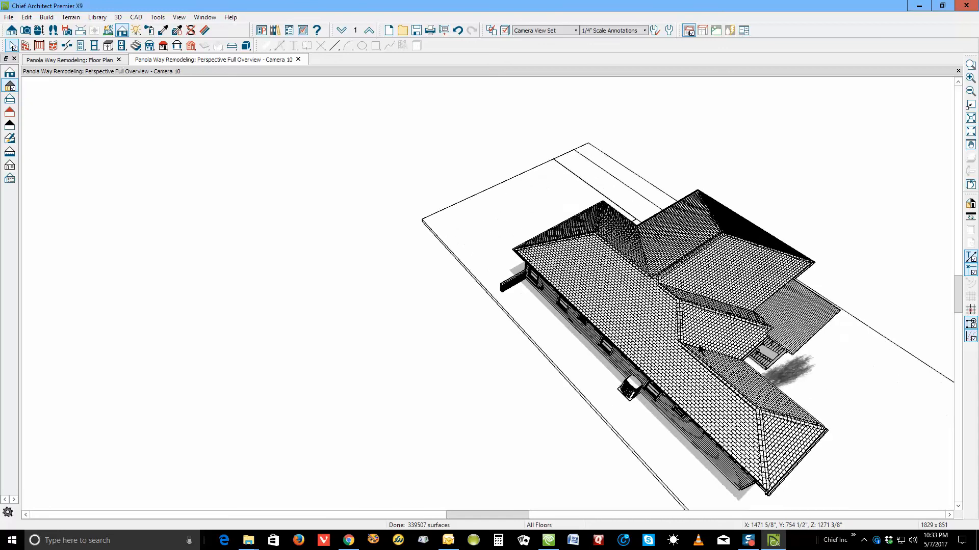
scroll(699, 341, up, 1)
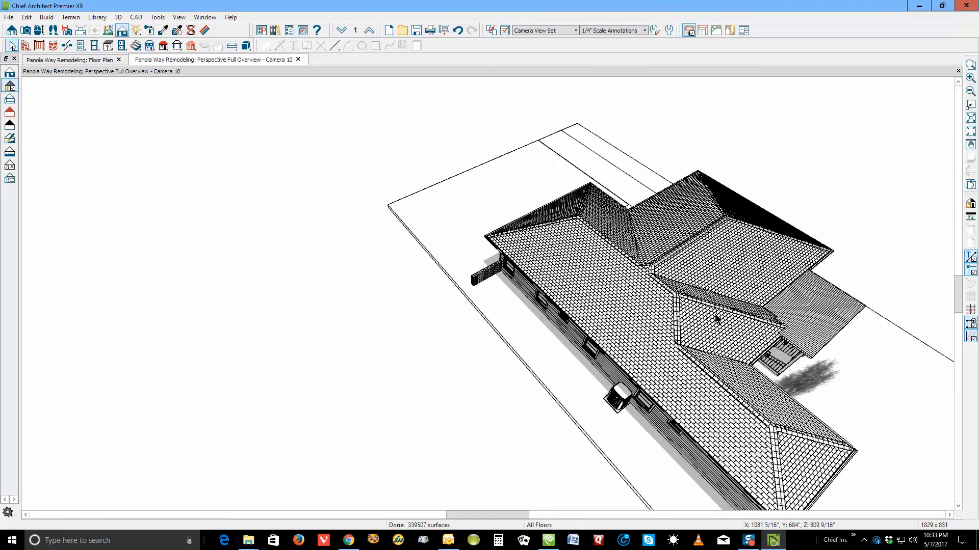
scroll(719, 328, down, 1)
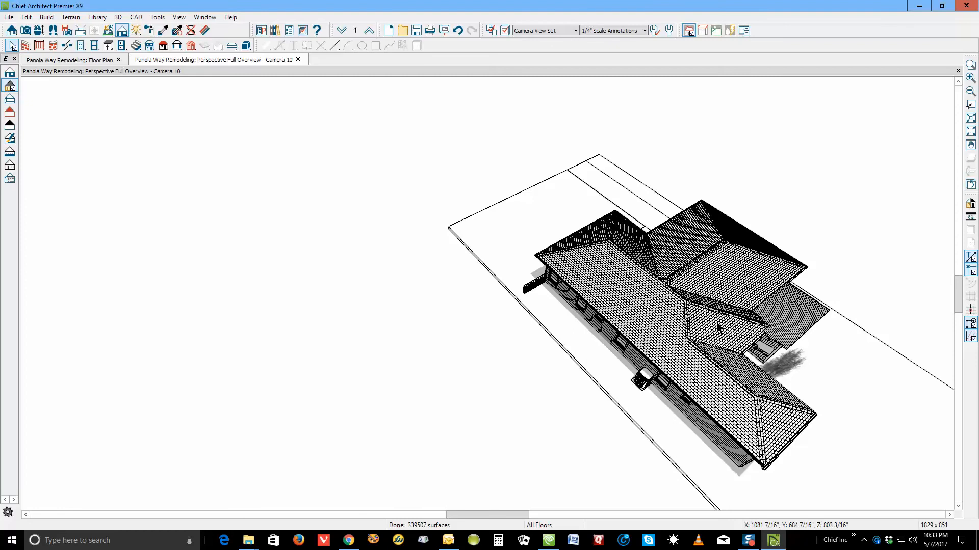
scroll(660, 286, up, 5)
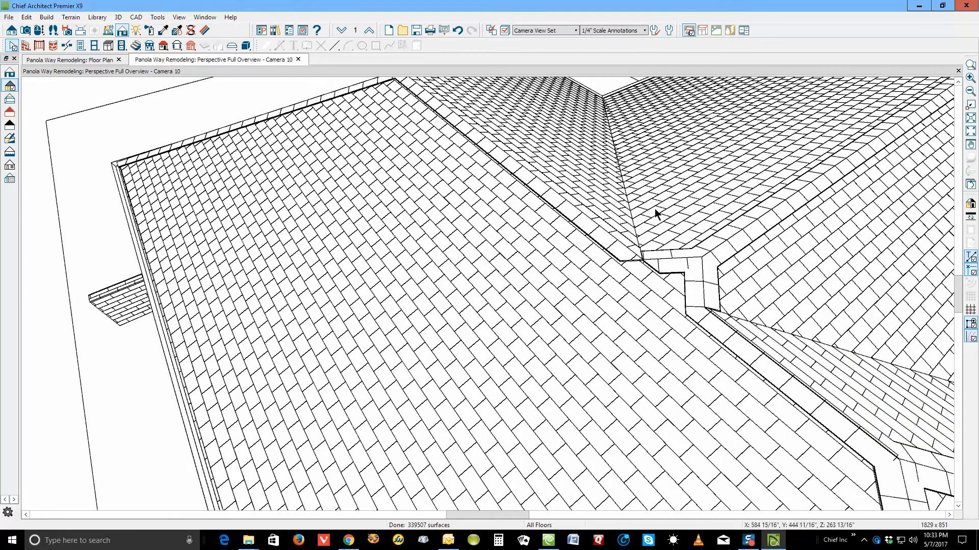
scroll(642, 208, down, 10)
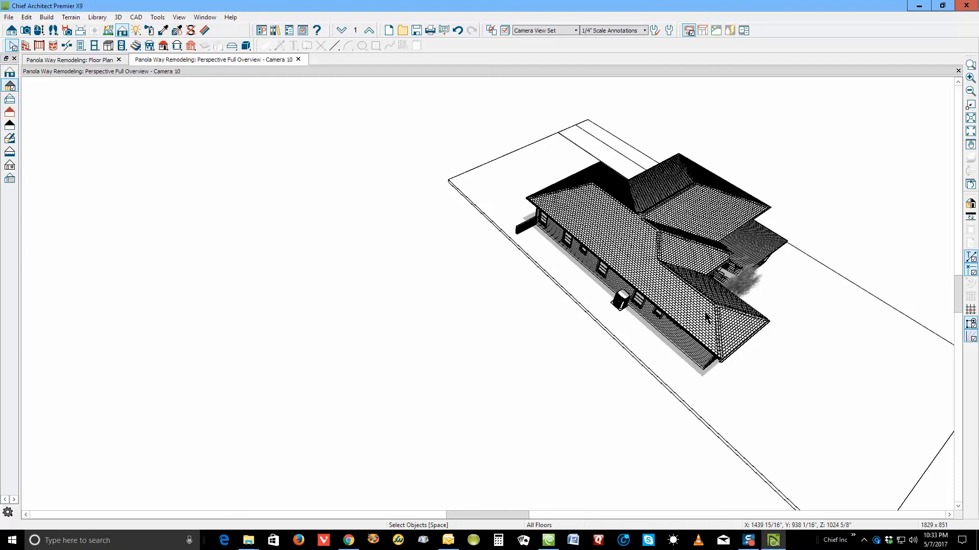
Check the fascia top height of the bedroom wing's long roof plane in its specification, leaving the settings unchanged
scroll(738, 352, up, 3)
scroll(738, 352, up, 4)
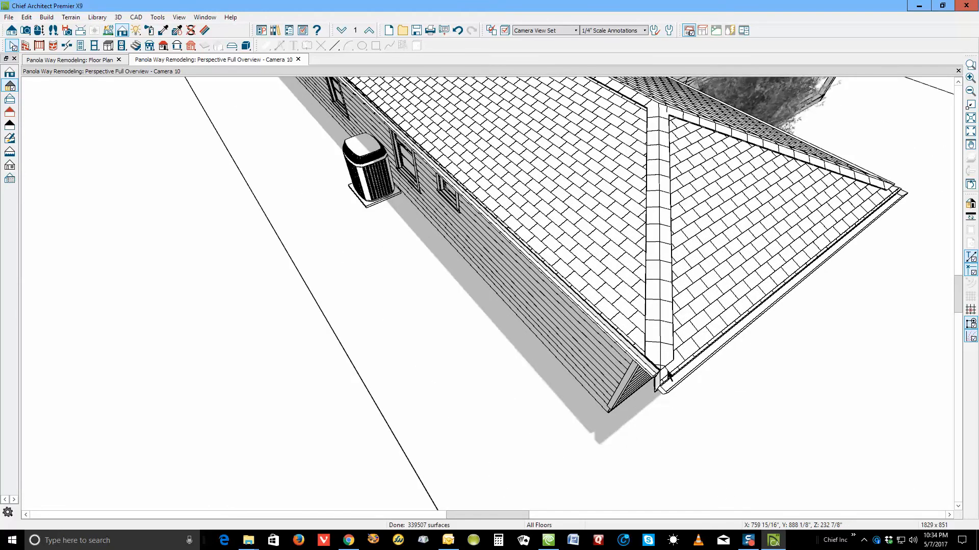
click(629, 344)
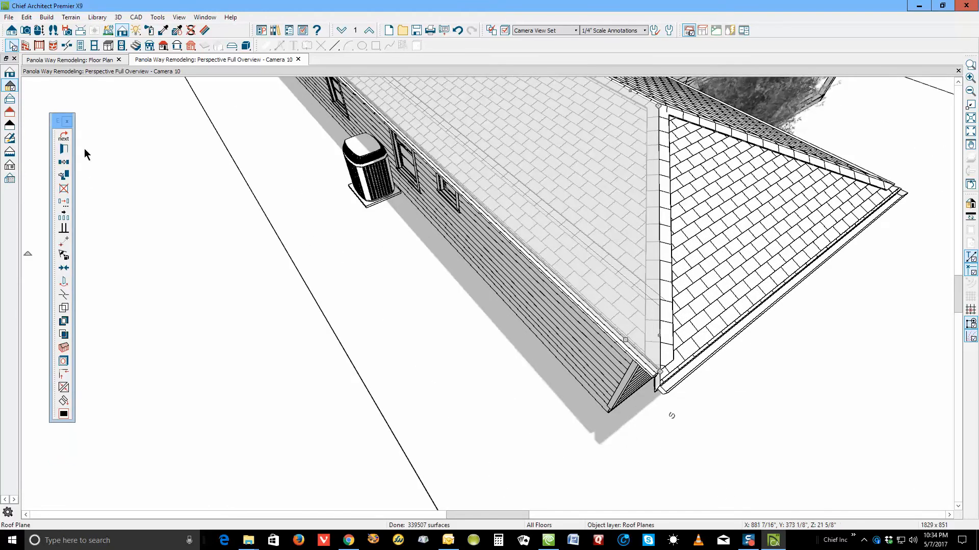
click(64, 148)
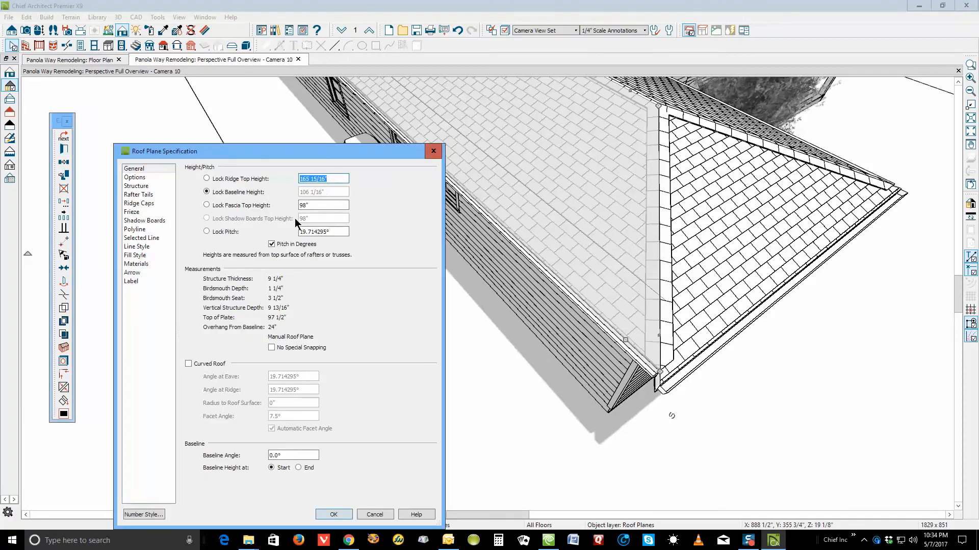
click(375, 515)
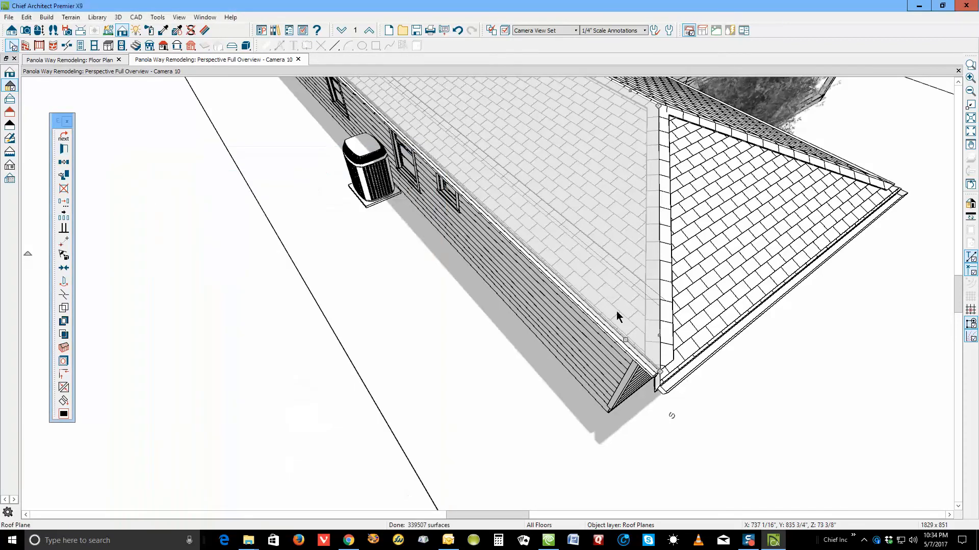
Lock the pitch of the bedroom wing's end hip roof plane and set its fascia top height to 98"
scroll(616, 311, up, 3)
right_click(792, 280)
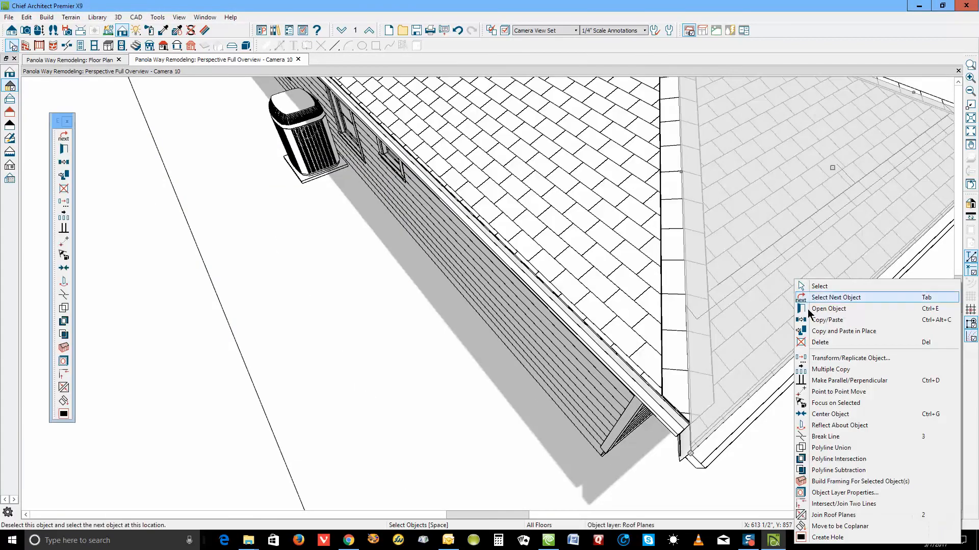
click(828, 308)
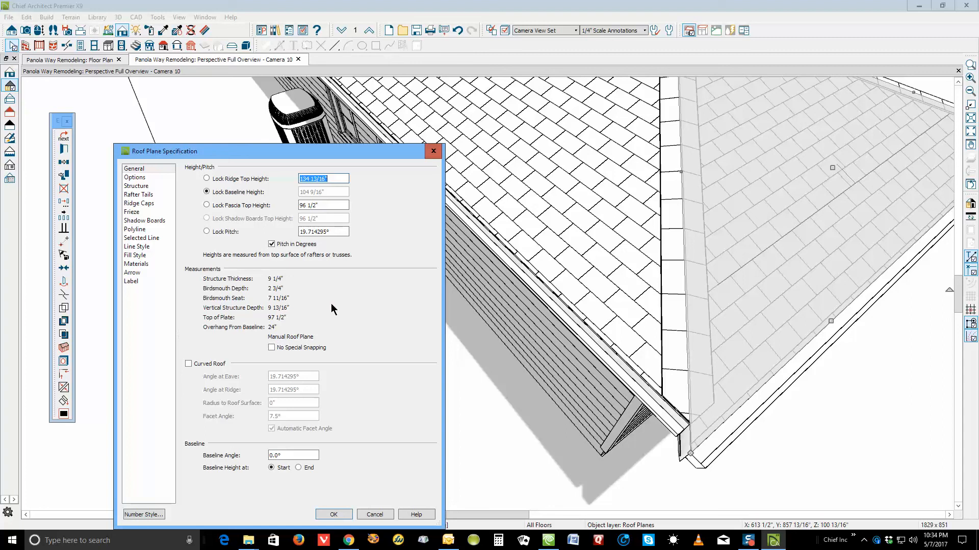
click(207, 232)
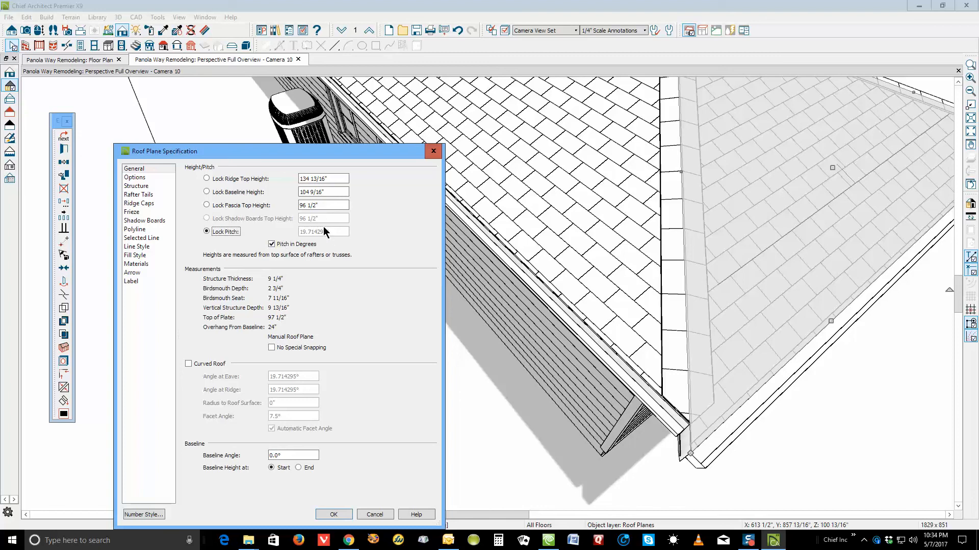
click(333, 205)
text(89)
click(342, 515)
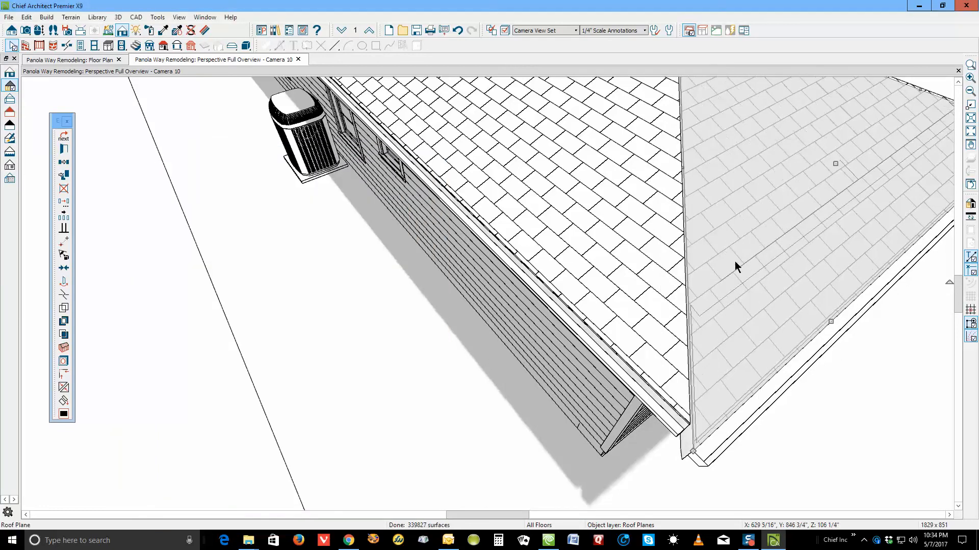
Join the bedroom wing's end hip roof plane to the adjoining roof planes along both of its hip edges
right_click(701, 235)
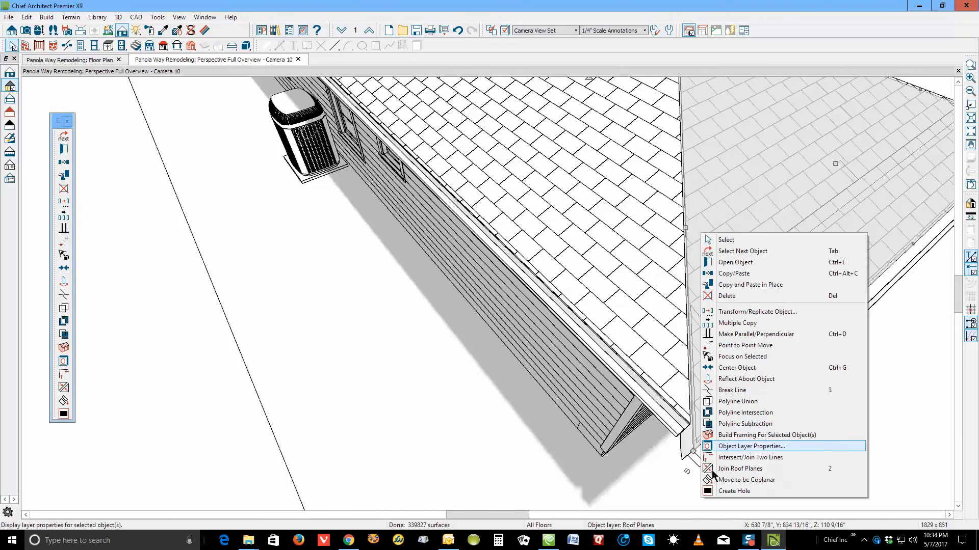
click(685, 324)
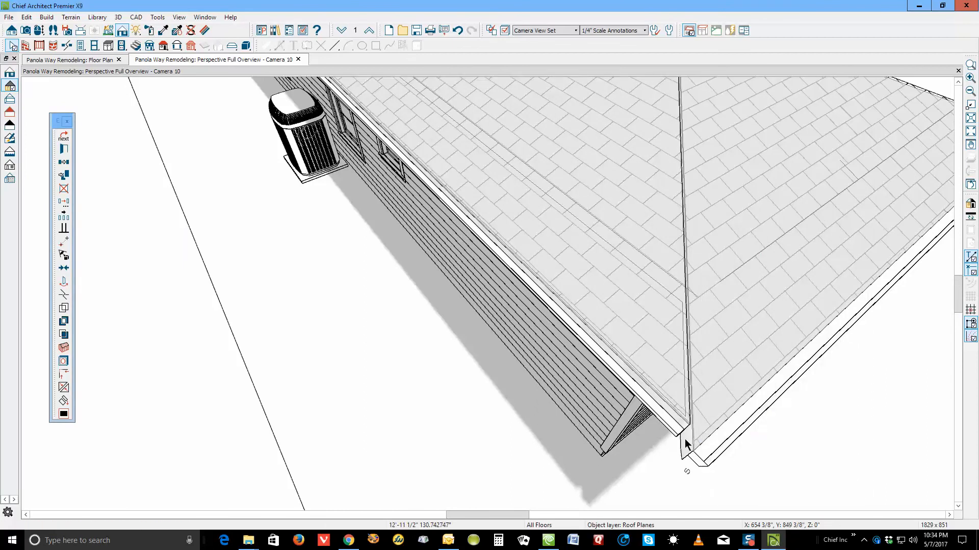
scroll(688, 446, down, 10)
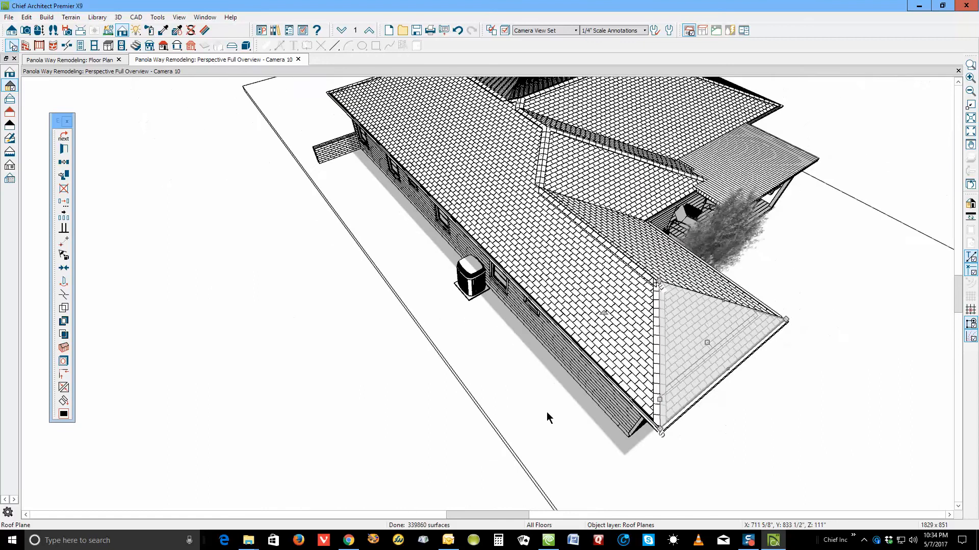
scroll(675, 360, up, 5)
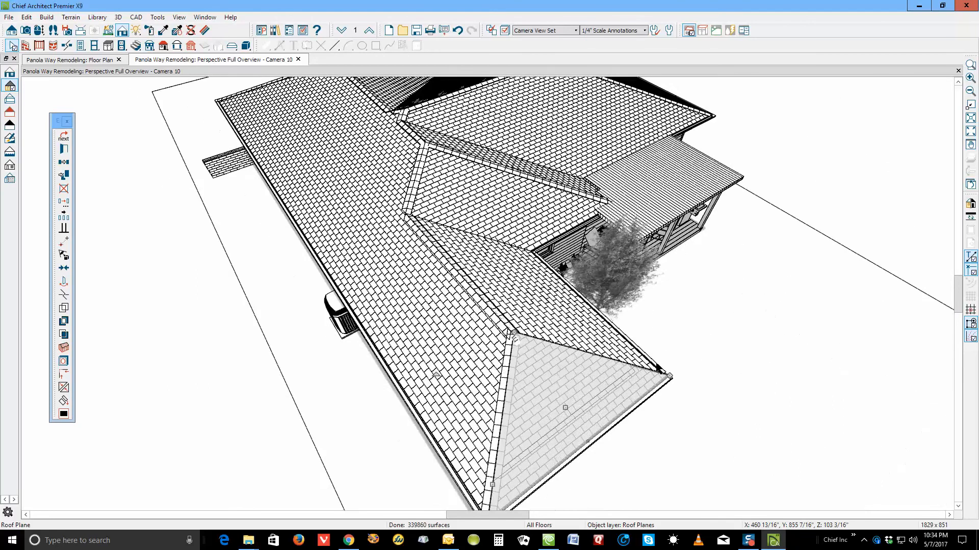
scroll(658, 369, up, 2)
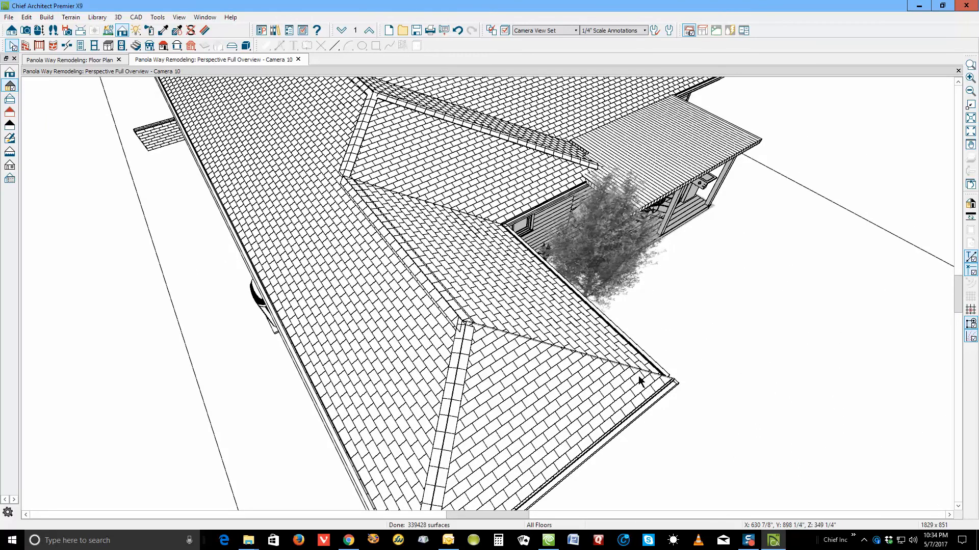
right_click(641, 380)
click(678, 346)
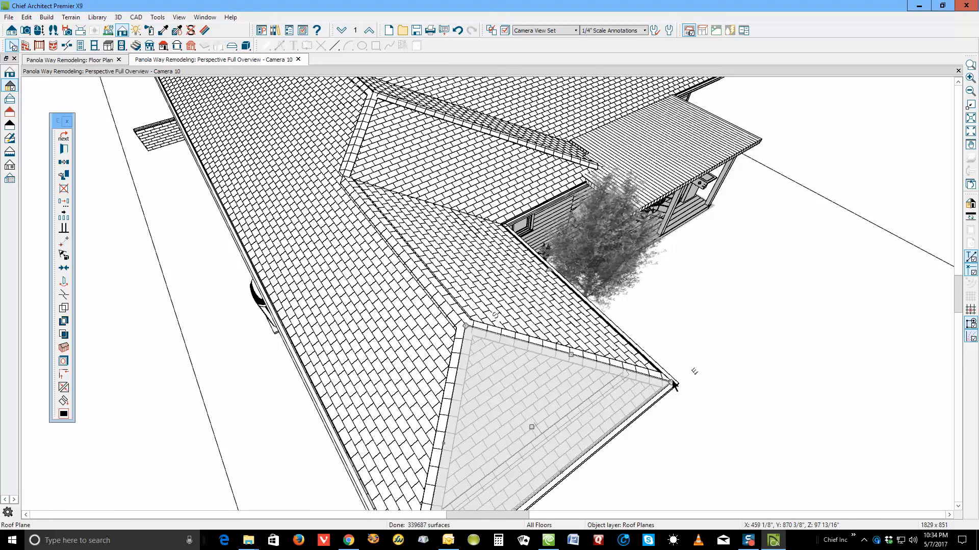
click(705, 382)
Examine the bedroom wing's end hip and its joints with the neighboring roof planes in the overview
scroll(747, 278, down, 4)
scroll(747, 278, up, 1)
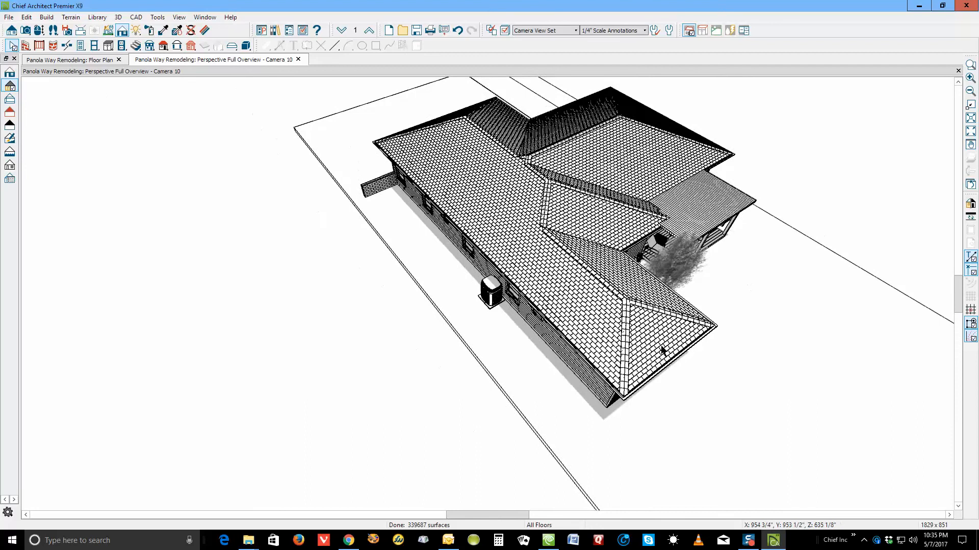
click(647, 329)
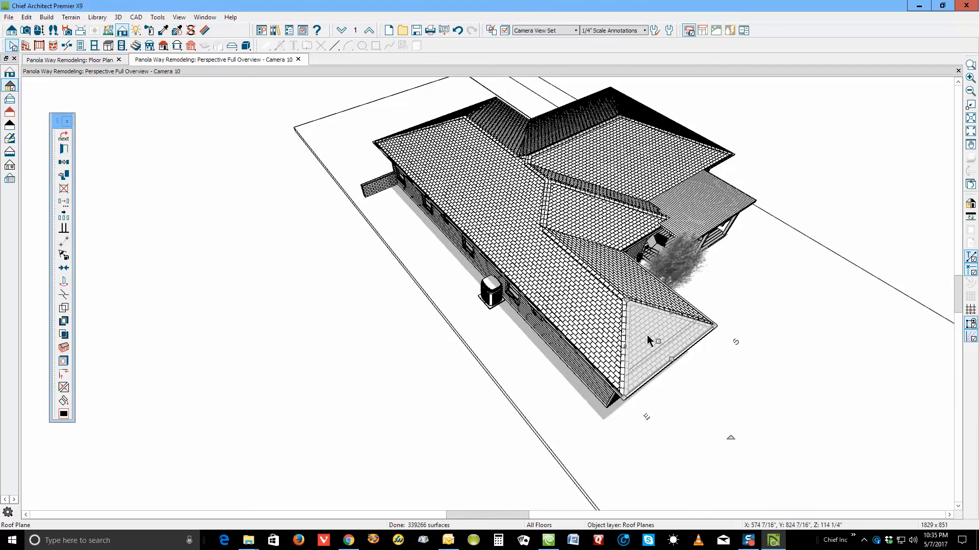
key(Escape)
scroll(472, 233, up, 2)
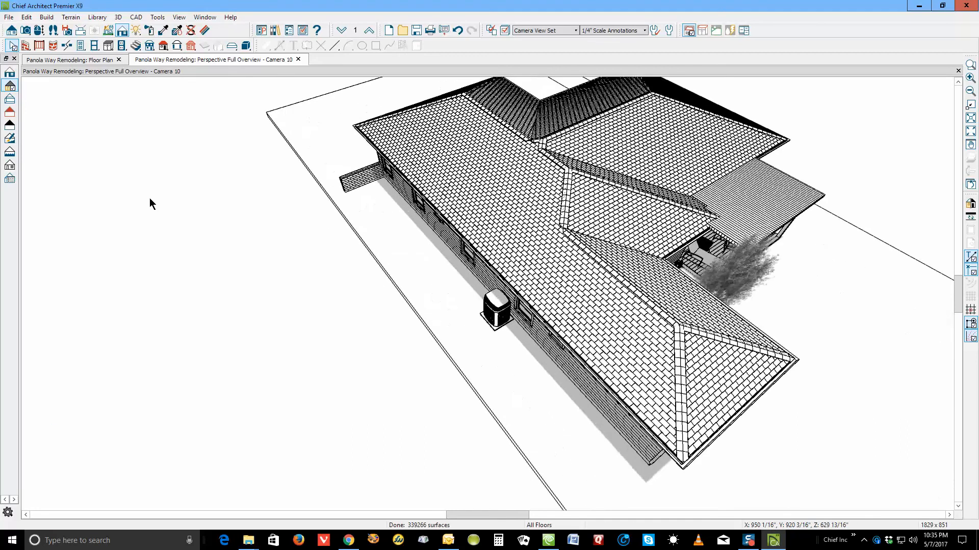
scroll(396, 317, up, 2)
scroll(397, 323, down, 5)
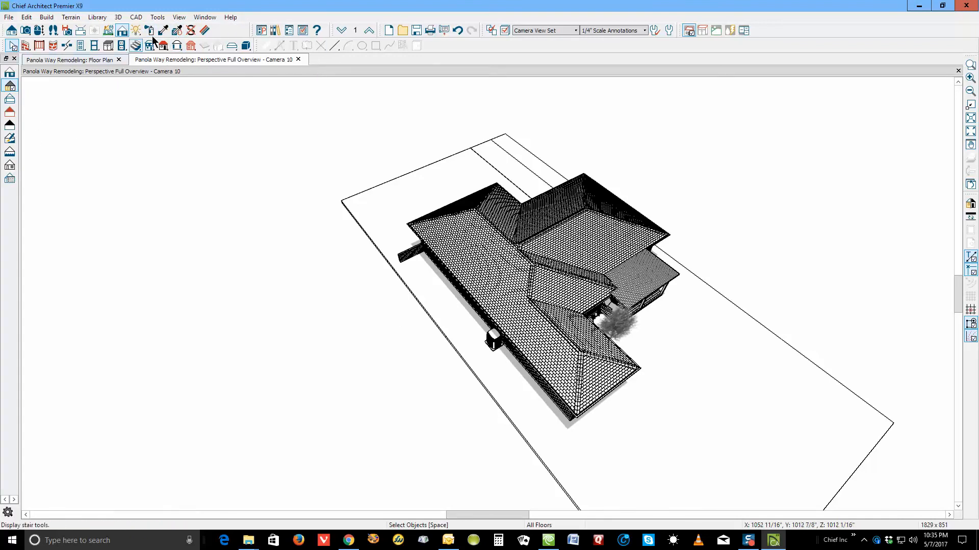
Orbit the overview to the rear of the house and inspect the roof planes above the covered patio
click(40, 30)
mouse_move(591, 327)
mouse_down()
mouse_move(455, 280)
mouse_move(408, 290)
mouse_move(465, 322)
mouse_move(483, 321)
mouse_up()
key(space)
click(490, 306)
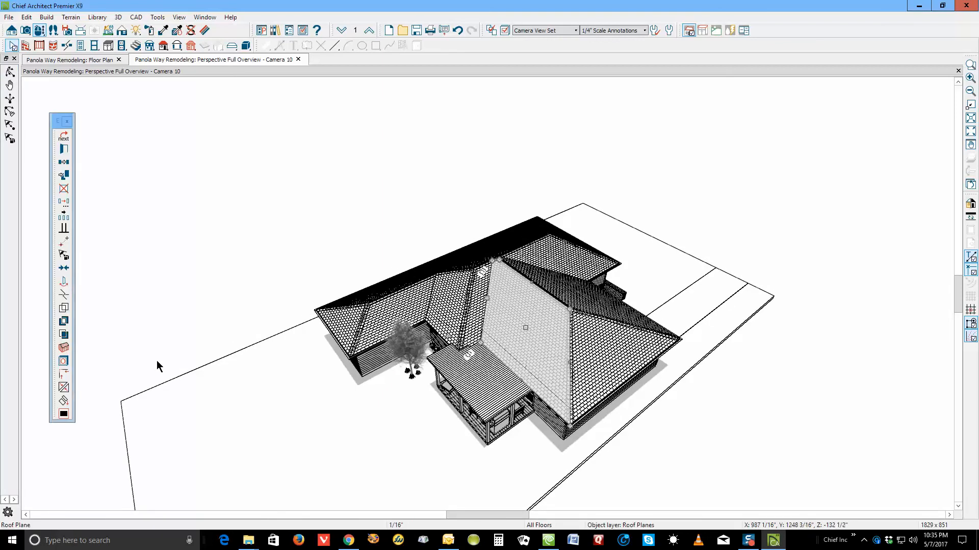
click(481, 316)
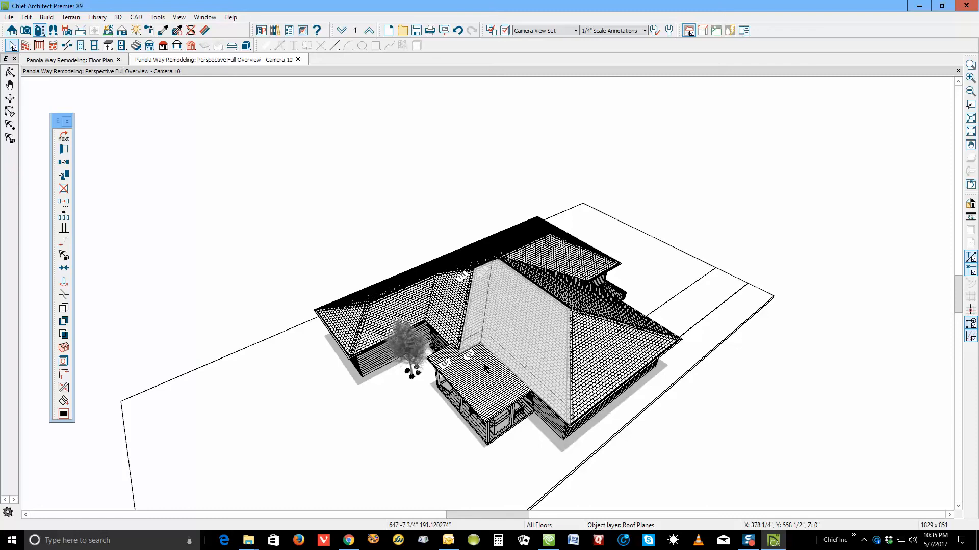
key(Escape)
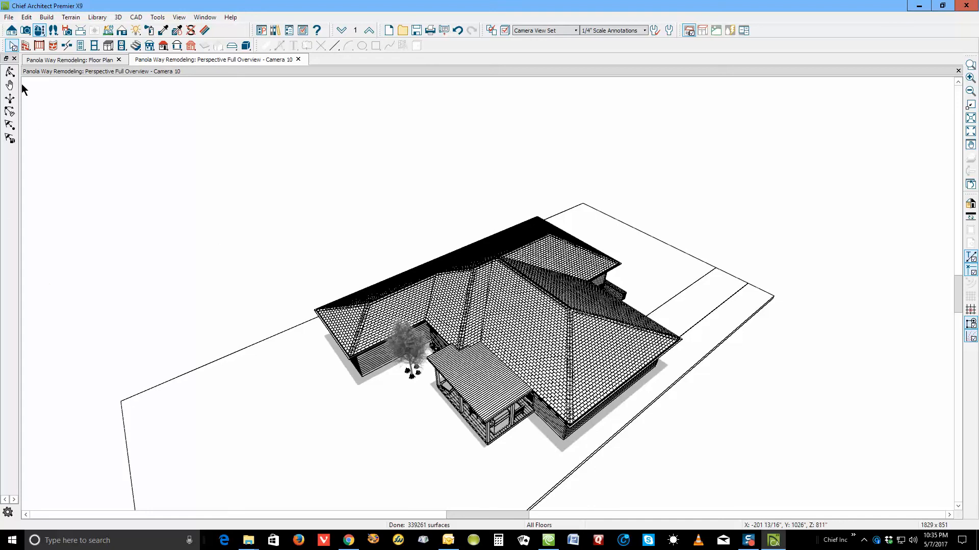
Inspect the roof from the garage and front entry side, then from the covered patio side
click(10, 71)
drag(731, 380, 605, 358)
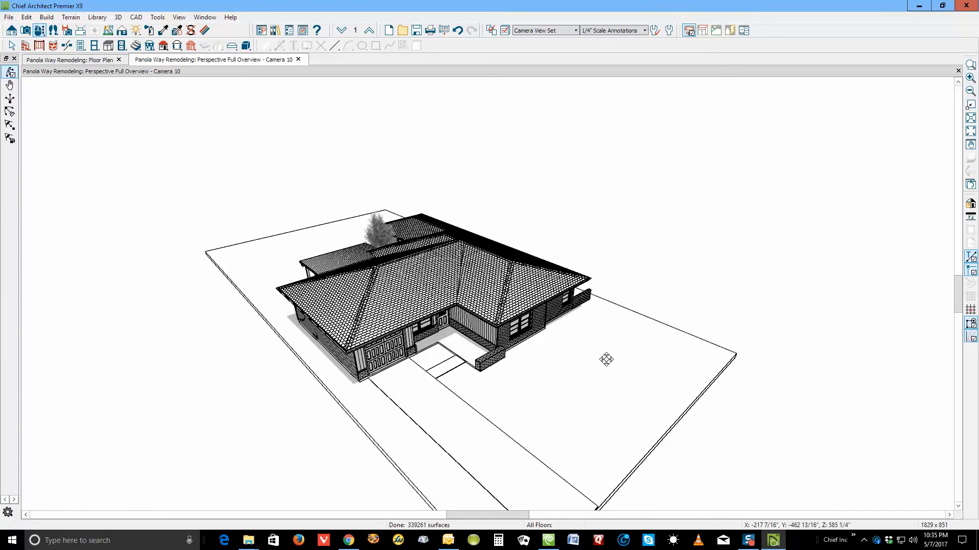
scroll(474, 320, up, 3)
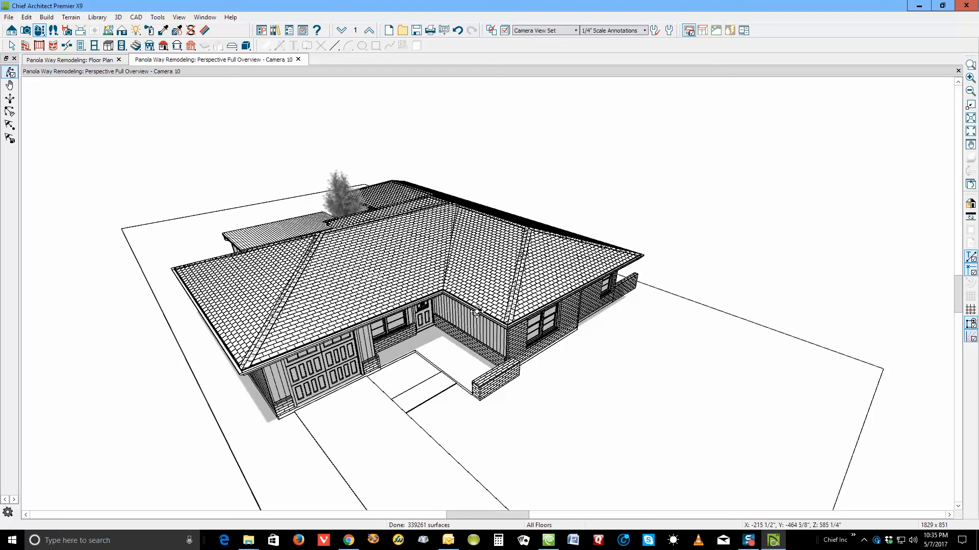
scroll(474, 319, up, 2)
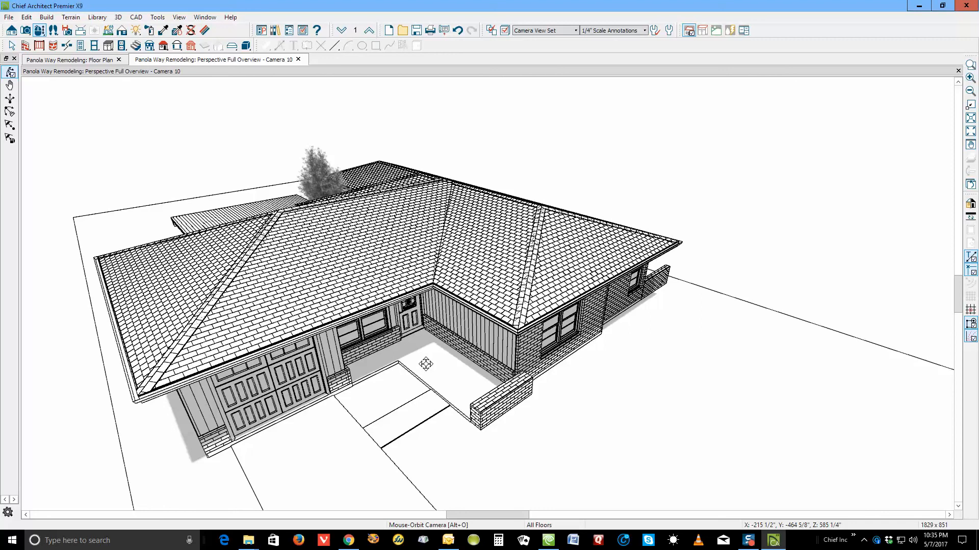
drag(266, 329, 245, 306)
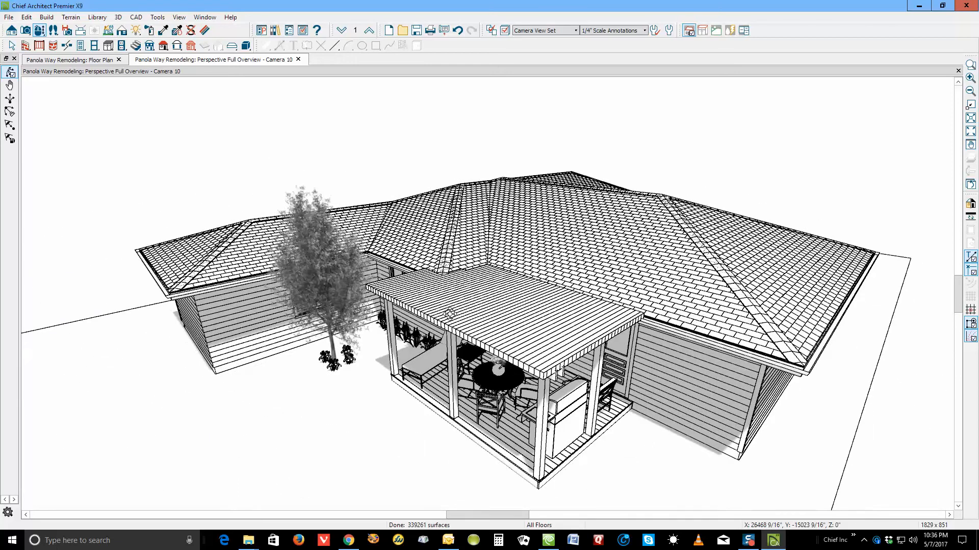
Turn off the display of pitch in degrees in the bedroom wing's end hip roof plane specification
right_click(193, 257)
click(237, 289)
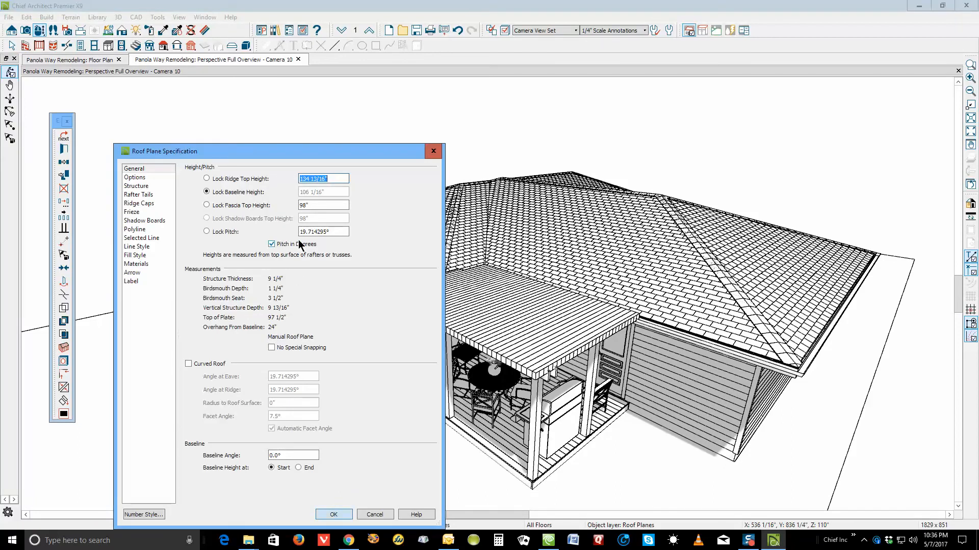
drag(329, 232, 307, 232)
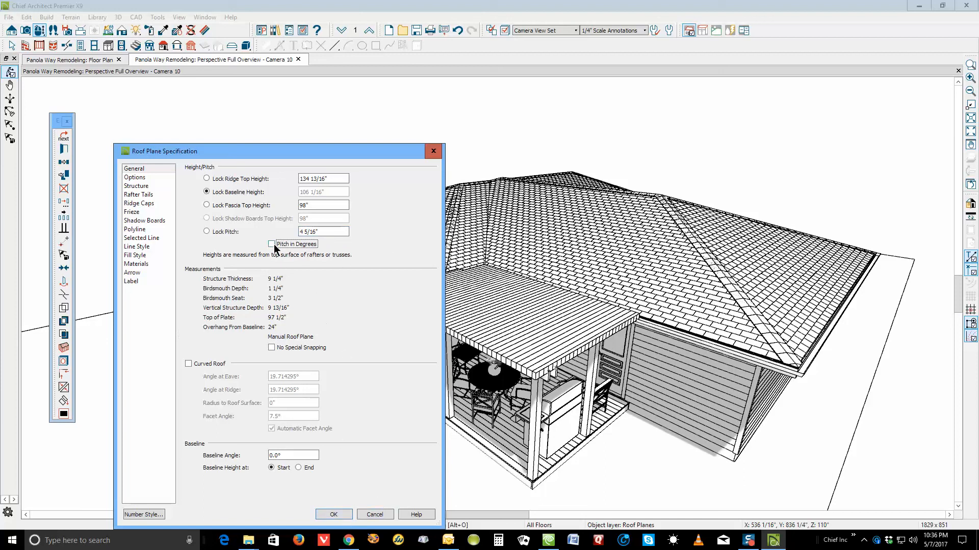
click(333, 514)
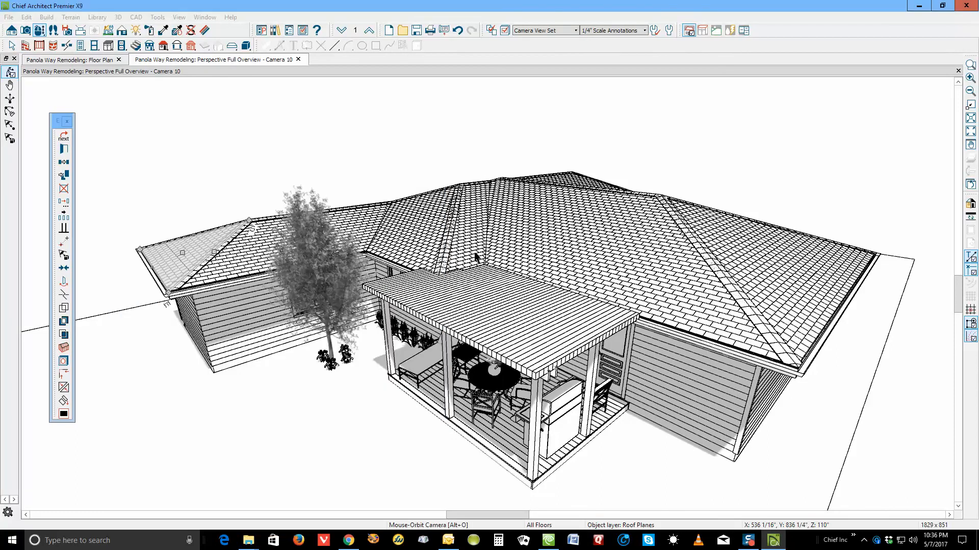
Inspect the rear roof planes from a lower angle, highlighting the planes between the bedroom wing and the covered patio
drag(244, 143, 212, 298)
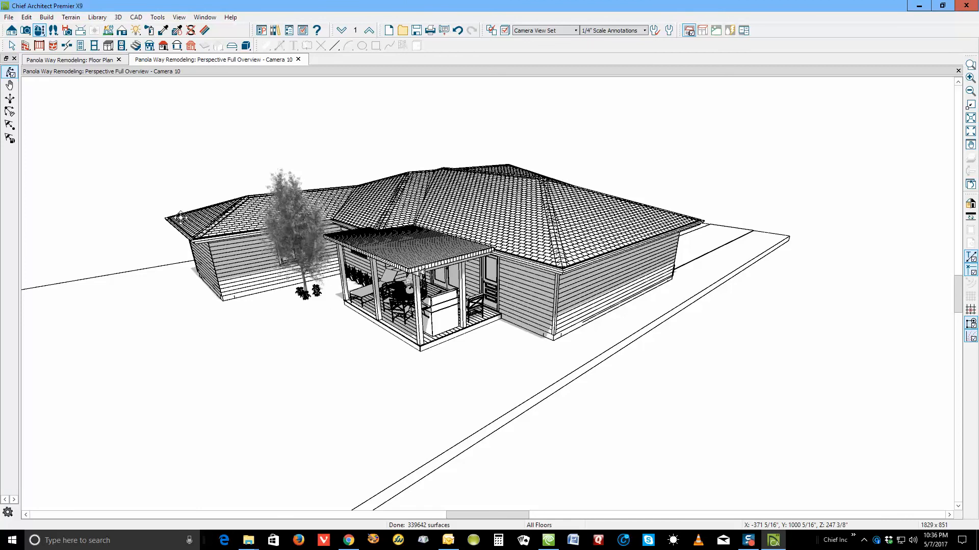
scroll(191, 151, up, 2)
key(space)
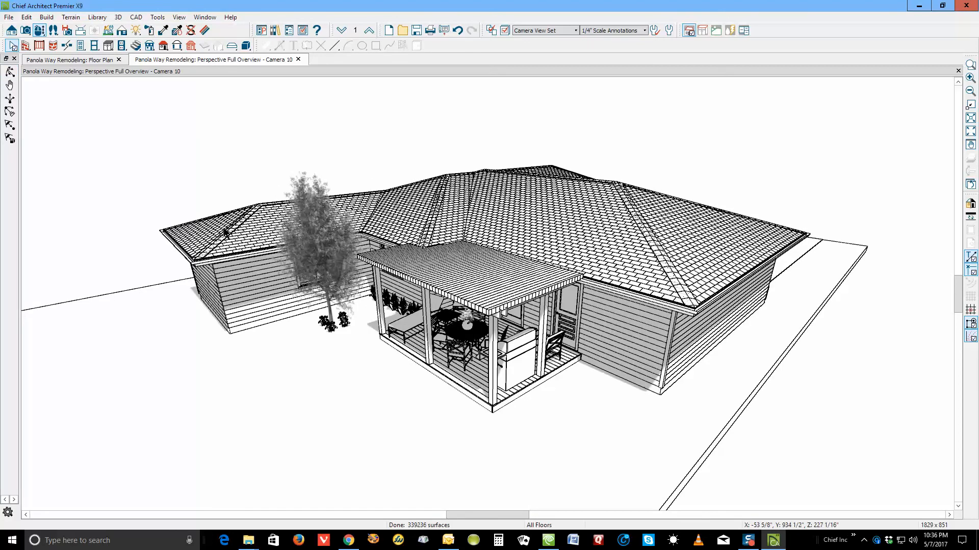
click(237, 227)
click(421, 216)
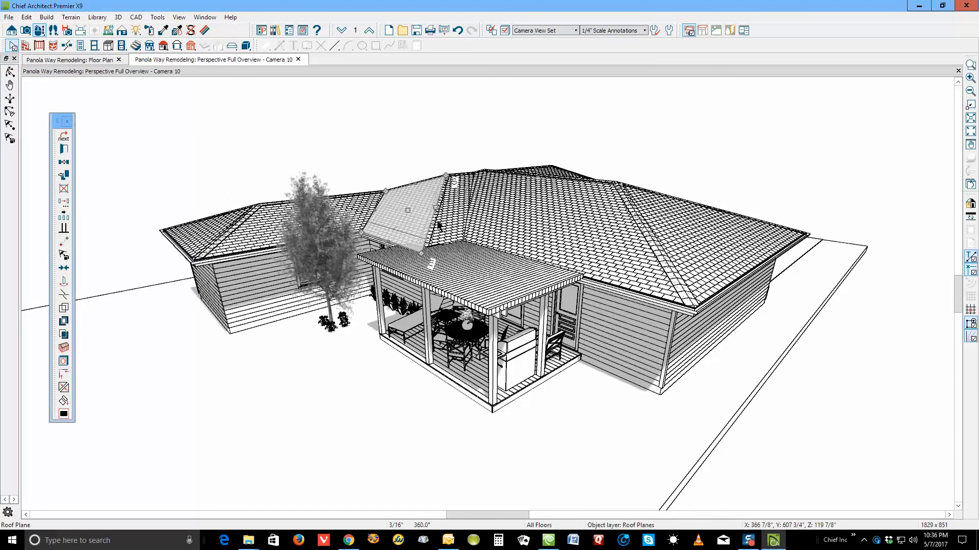
click(436, 220)
click(502, 233)
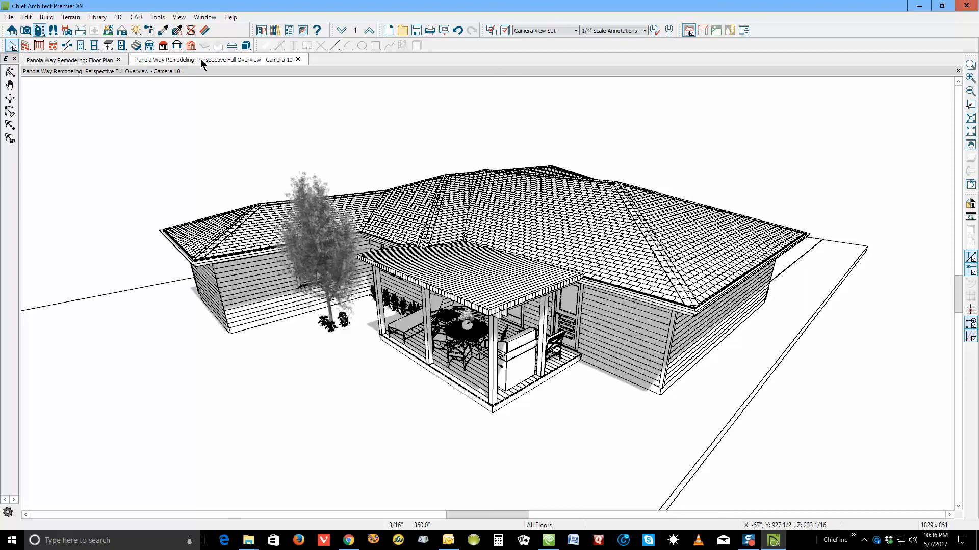
Check the height and pitch settings of the roof plane between the front entry valley and the front hip
click(9, 72)
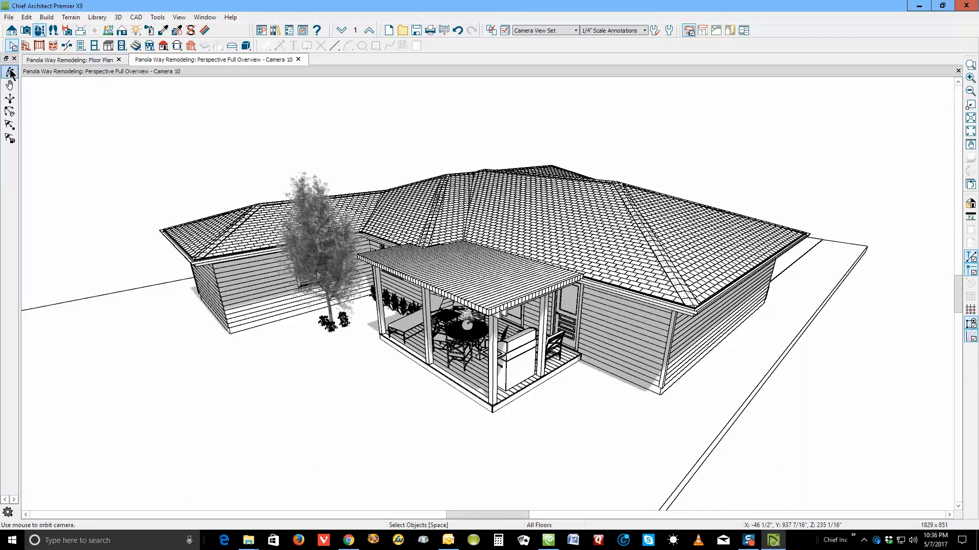
drag(498, 234, 403, 279)
scroll(418, 199, up, 5)
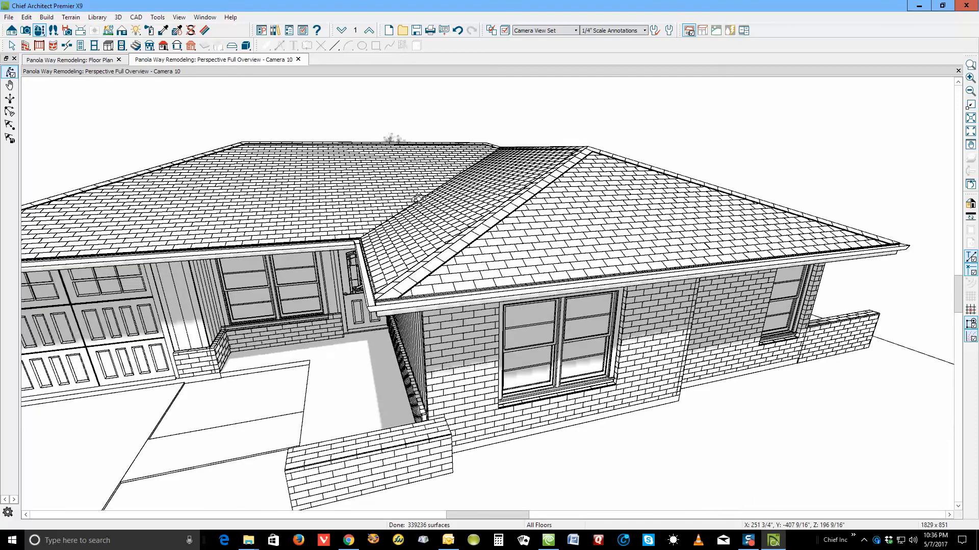
key(space)
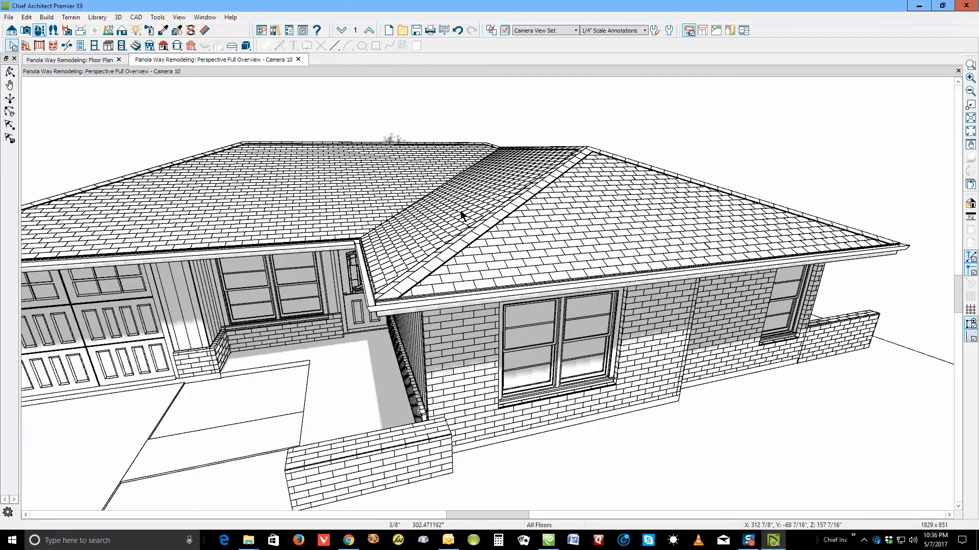
click(461, 214)
click(64, 151)
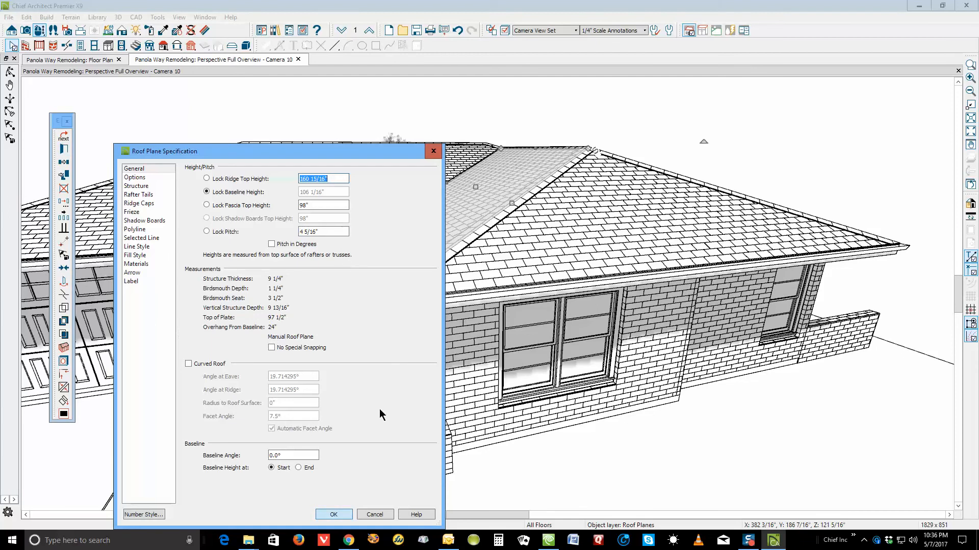
click(387, 516)
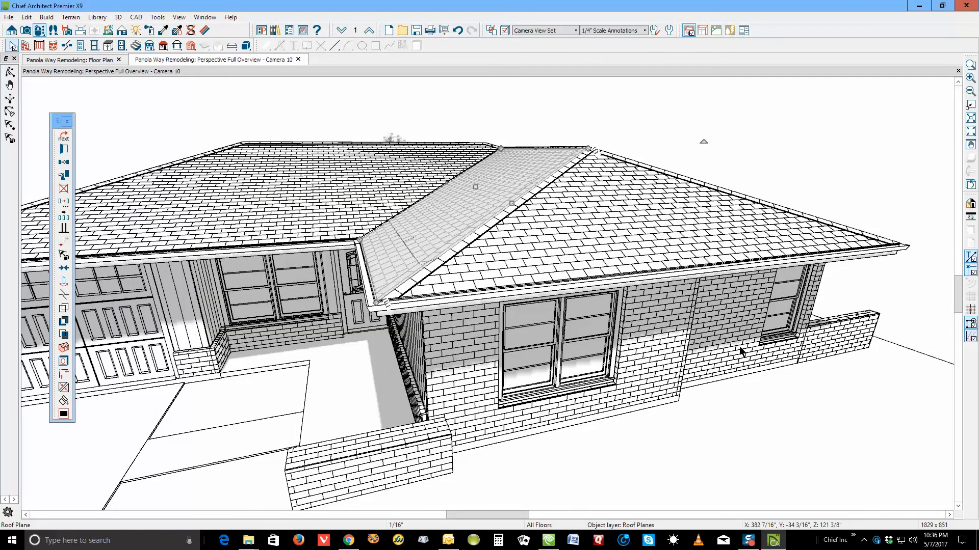